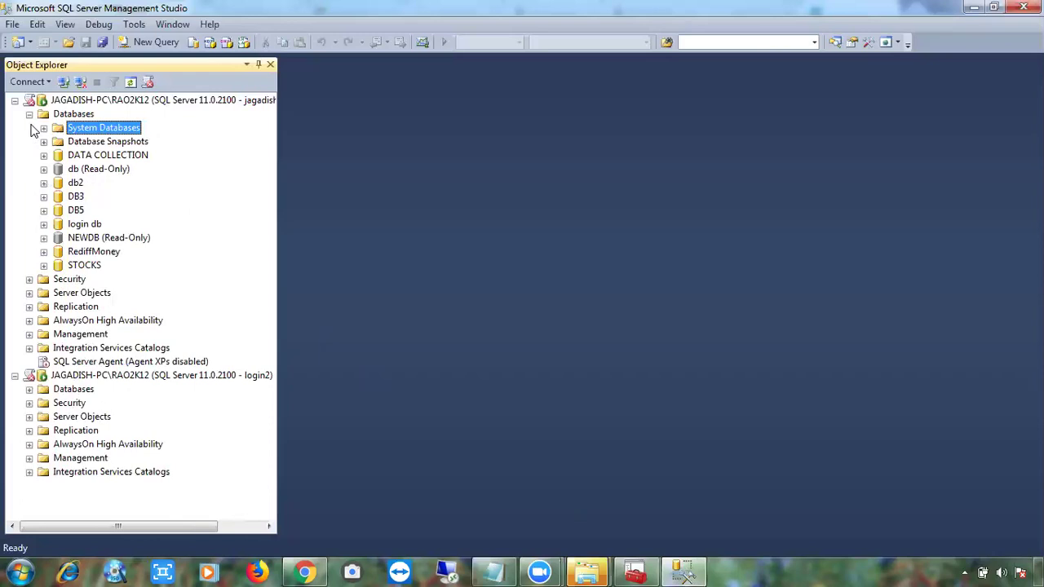
Expand STOCKS > Security > Users and open the INFORMATION_SCHEMA user's properties.
{"action": "left_click", "coordinate": [44, 266]}
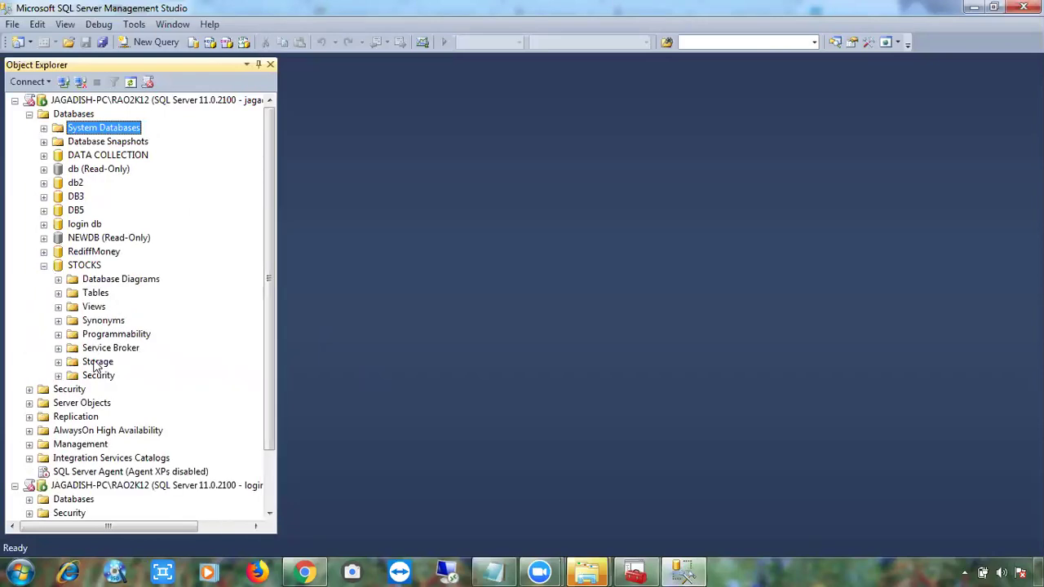
{"action": "left_click", "coordinate": [58, 375]}
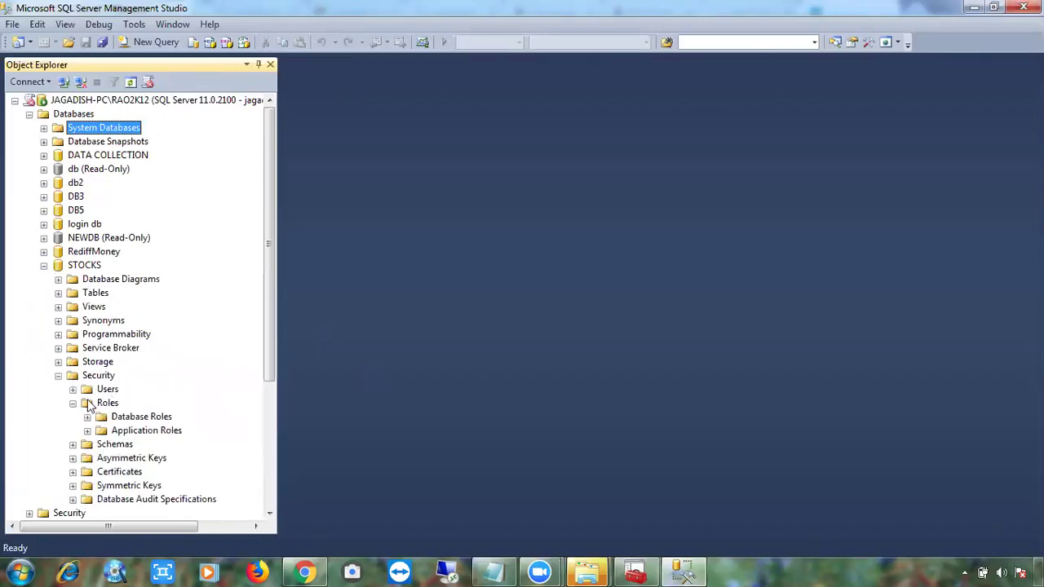
{"action": "left_click", "coordinate": [72, 403]}
{"action": "left_click", "coordinate": [72, 389]}
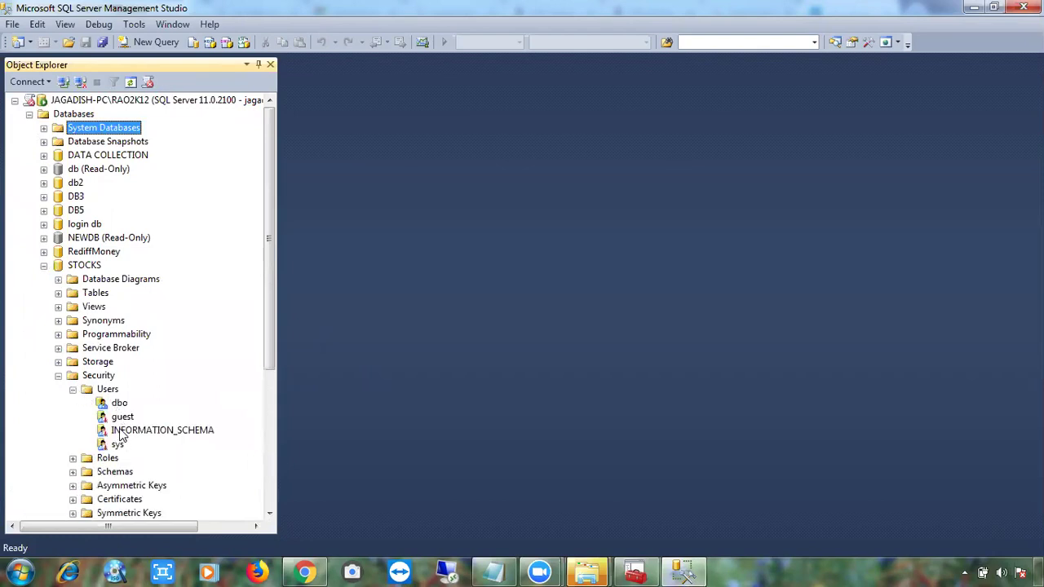
{"action": "right_click", "coordinate": [119, 432]}
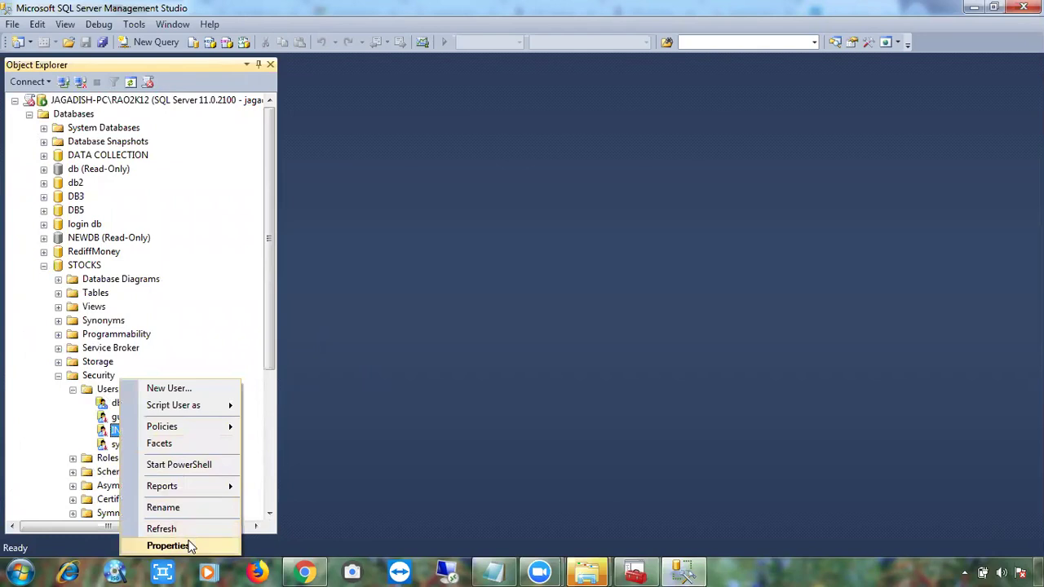
{"action": "left_click", "coordinate": [190, 546]}
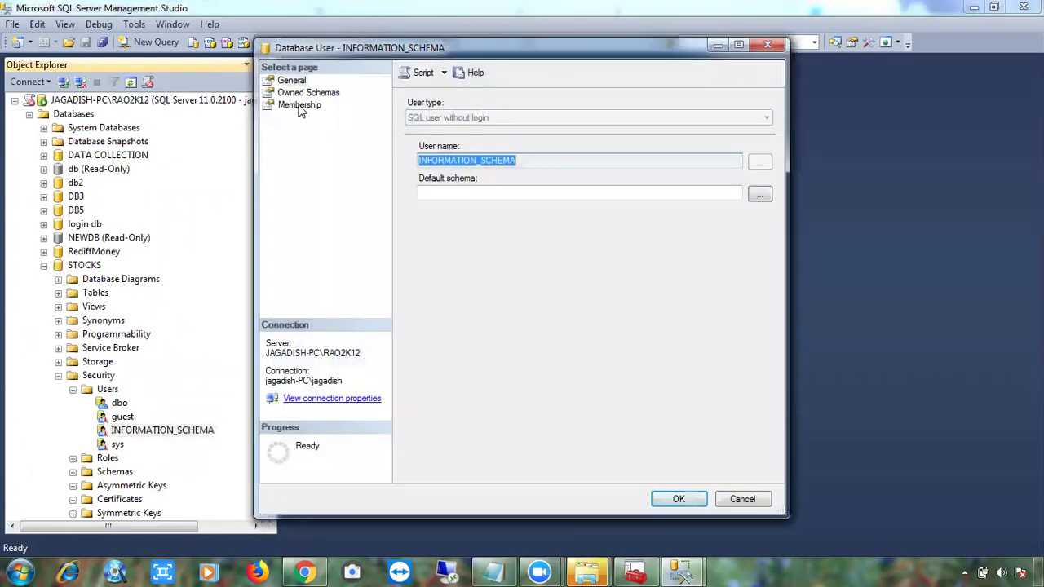
Browse the Membership, Owned Schemas and General pages, tick db_ddladmin, then cancel.
{"action": "left_click", "coordinate": [299, 107]}
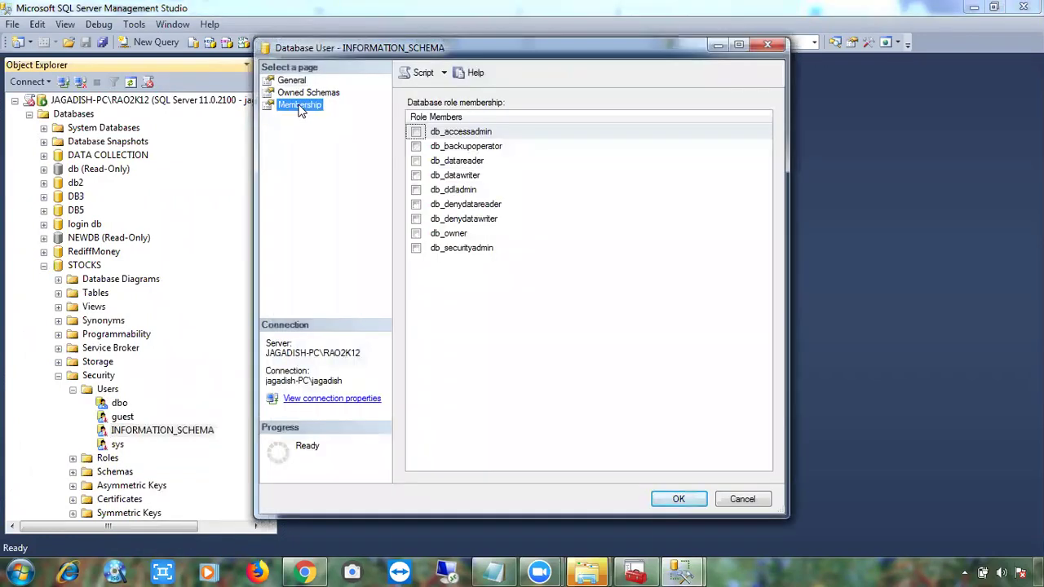
{"action": "left_click", "coordinate": [298, 95]}
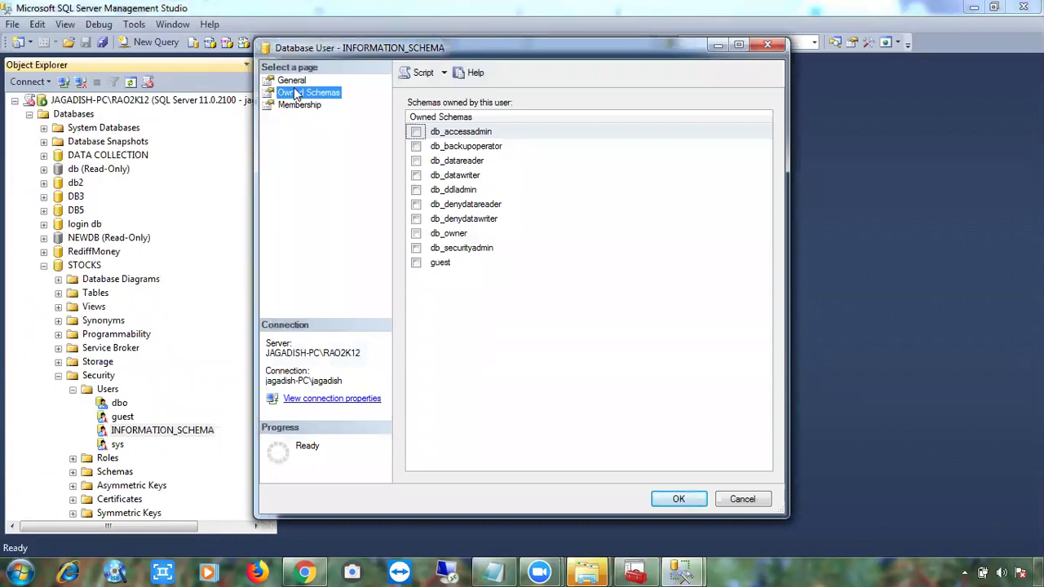
{"action": "left_click", "coordinate": [291, 82]}
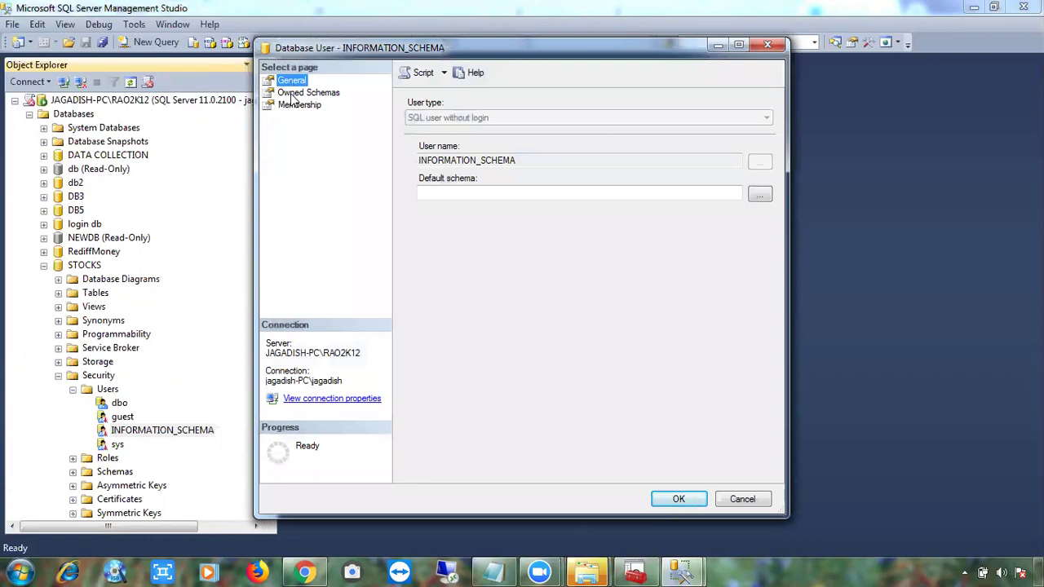
{"action": "left_click", "coordinate": [294, 94]}
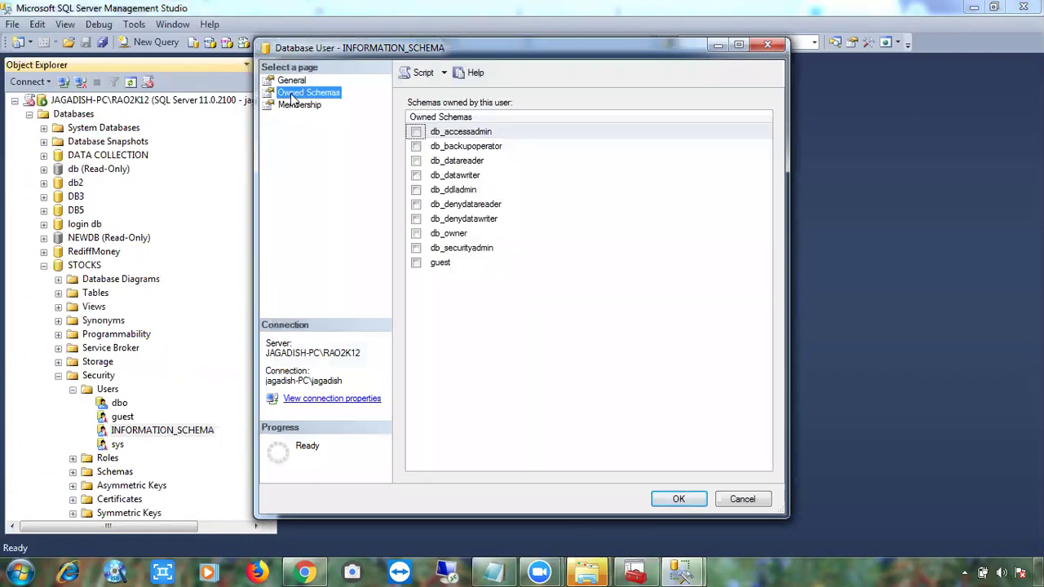
{"action": "left_click", "coordinate": [416, 191]}
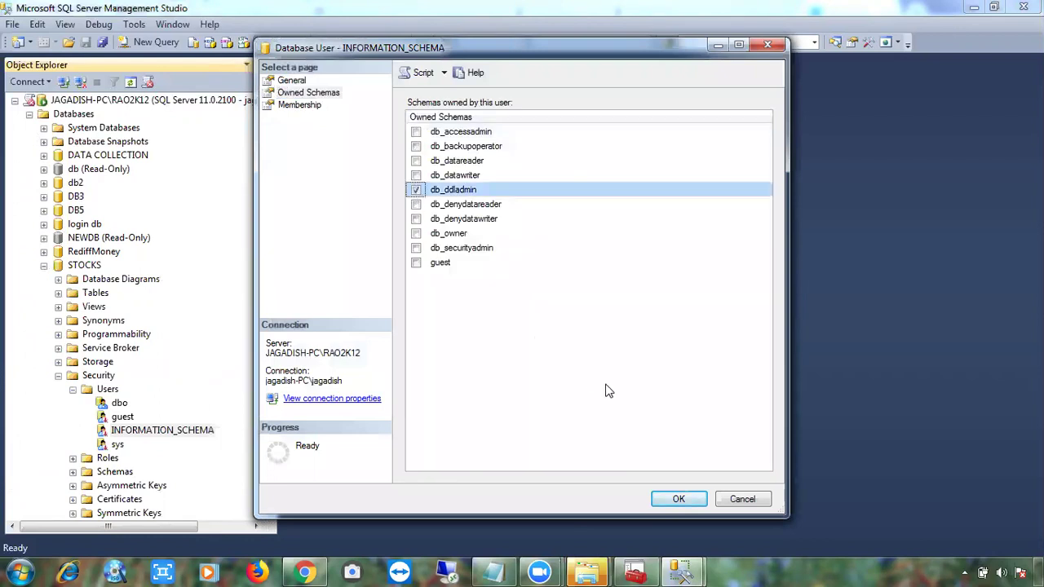
{"action": "left_click", "coordinate": [735, 500]}
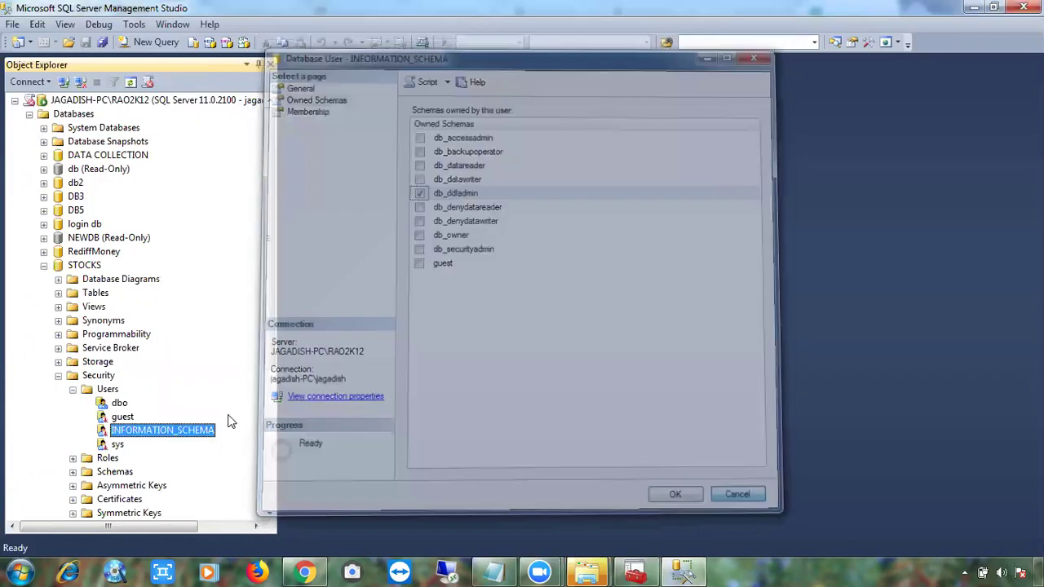
{"action": "right_click", "coordinate": [170, 441]}
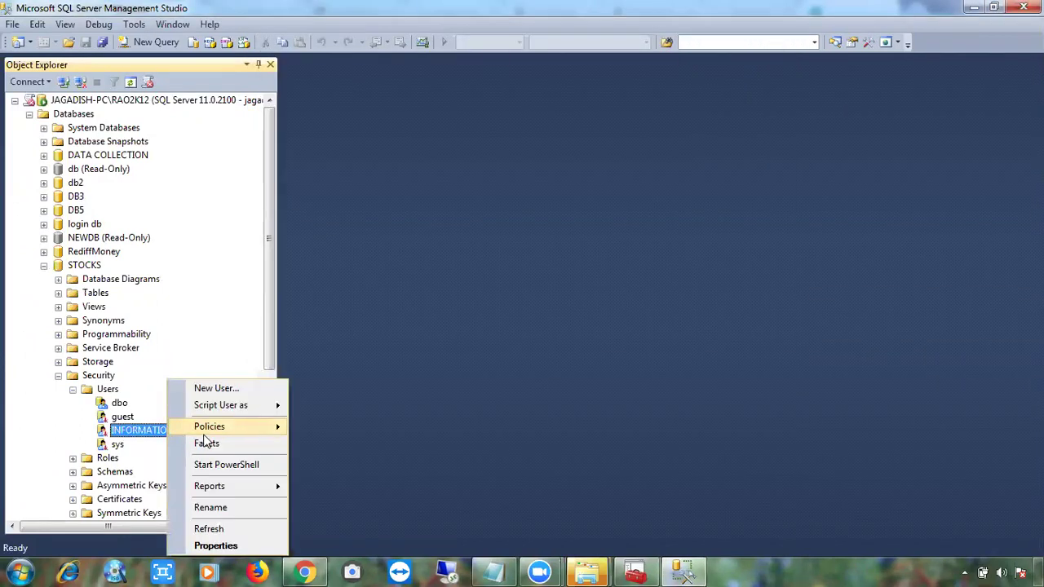
{"action": "mouse_move", "coordinate": [222, 486]}
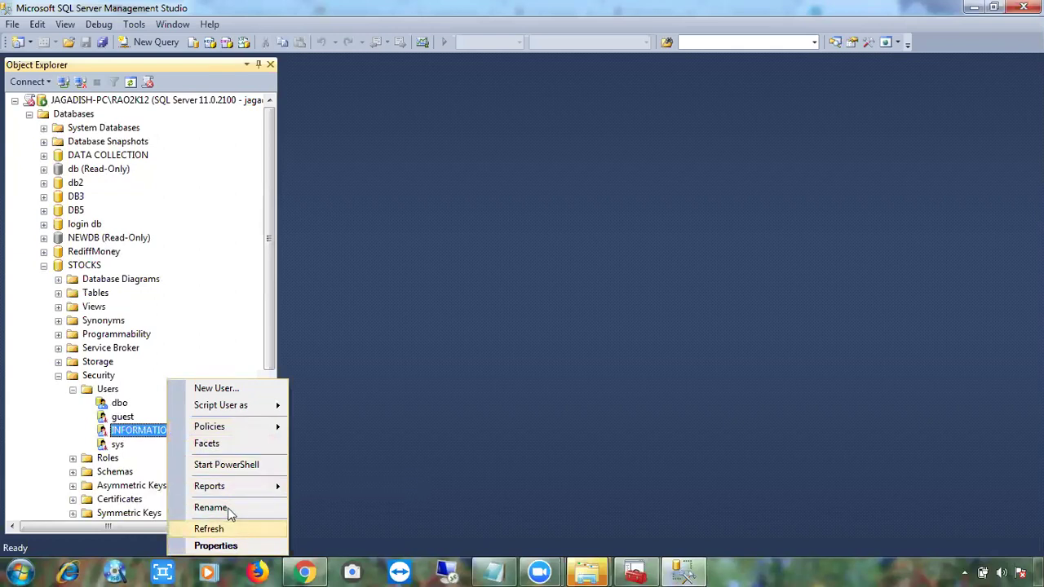
{"action": "left_click", "coordinate": [216, 546]}
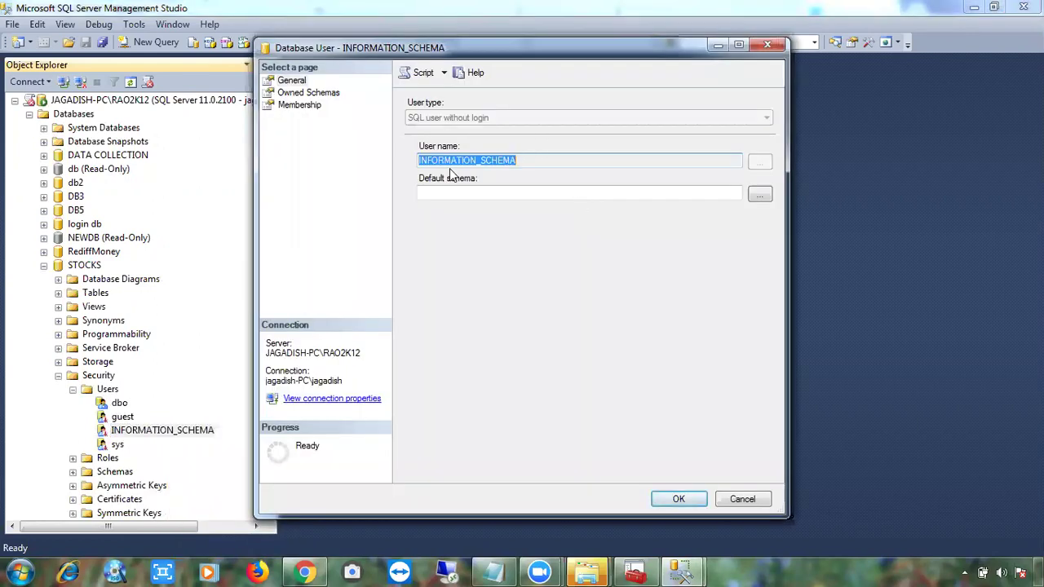
{"action": "left_click", "coordinate": [528, 198]}
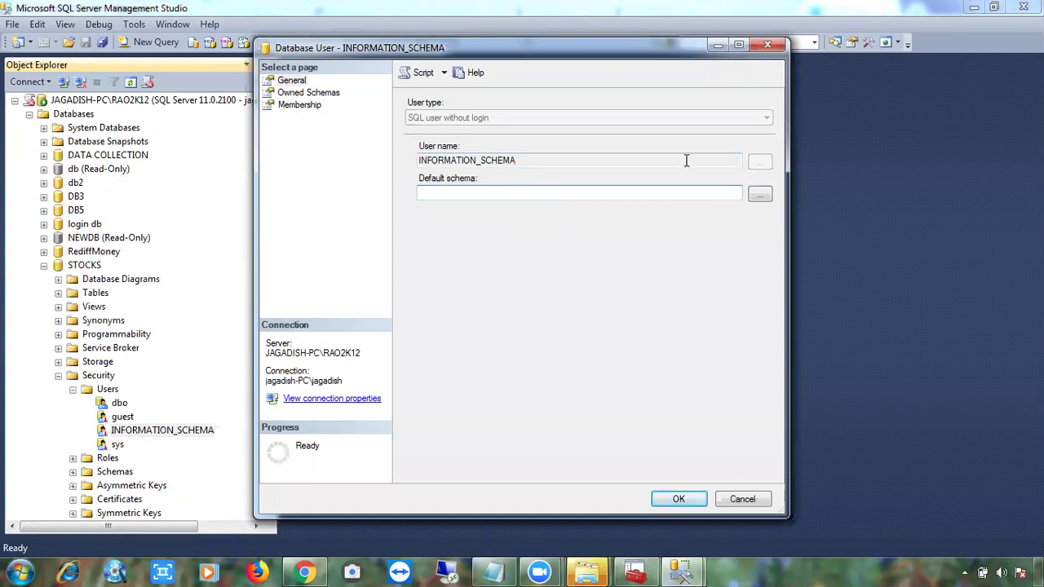
{"action": "left_click", "coordinate": [760, 195]}
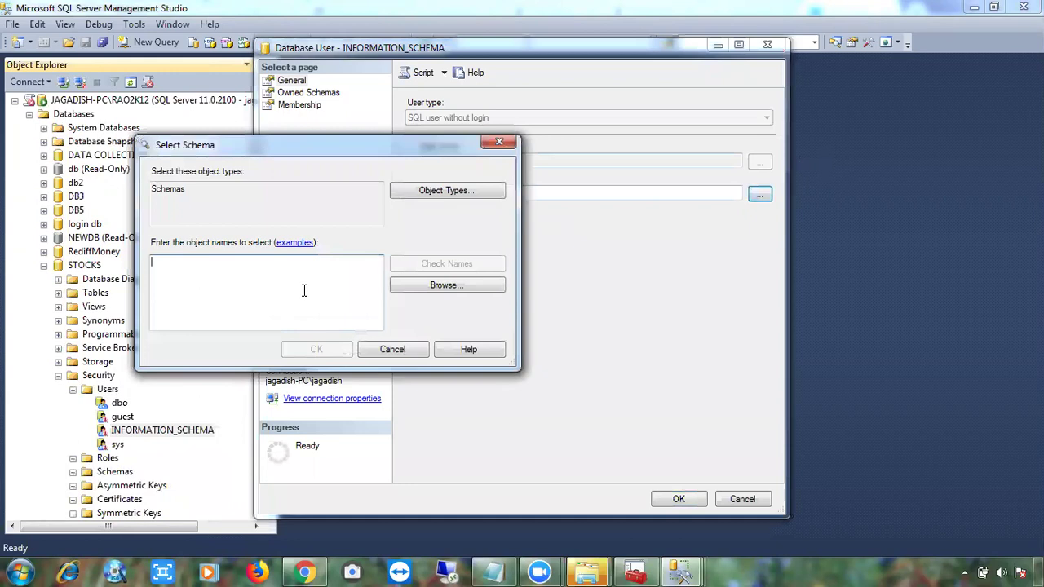
{"action": "type", "text": "bo"}
{"action": "key", "text": "BackSpace"}
{"action": "key", "text": "BackSpace"}
{"action": "type", "text": "information_schema"}
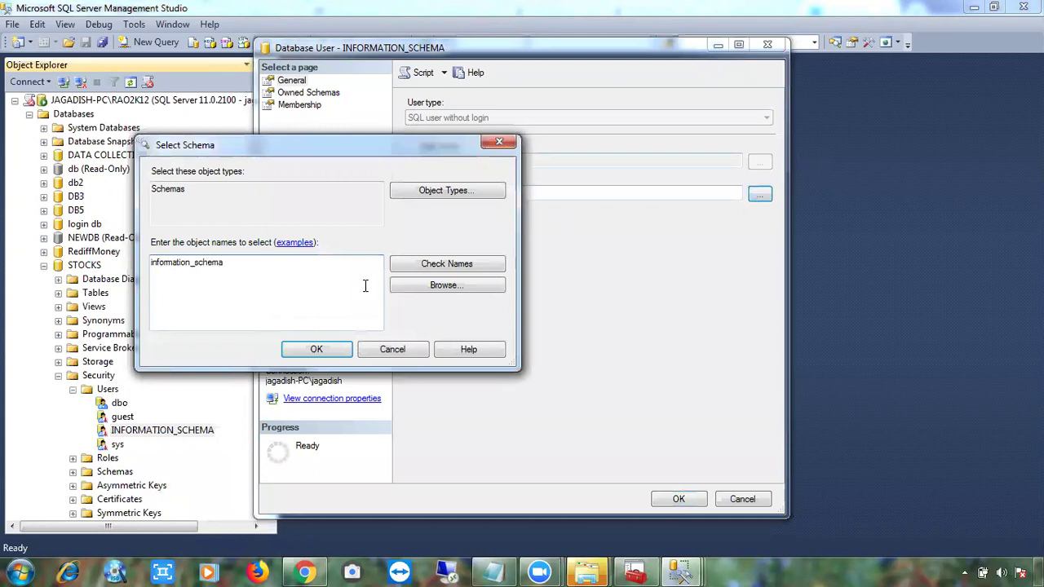
{"action": "left_click", "coordinate": [441, 267]}
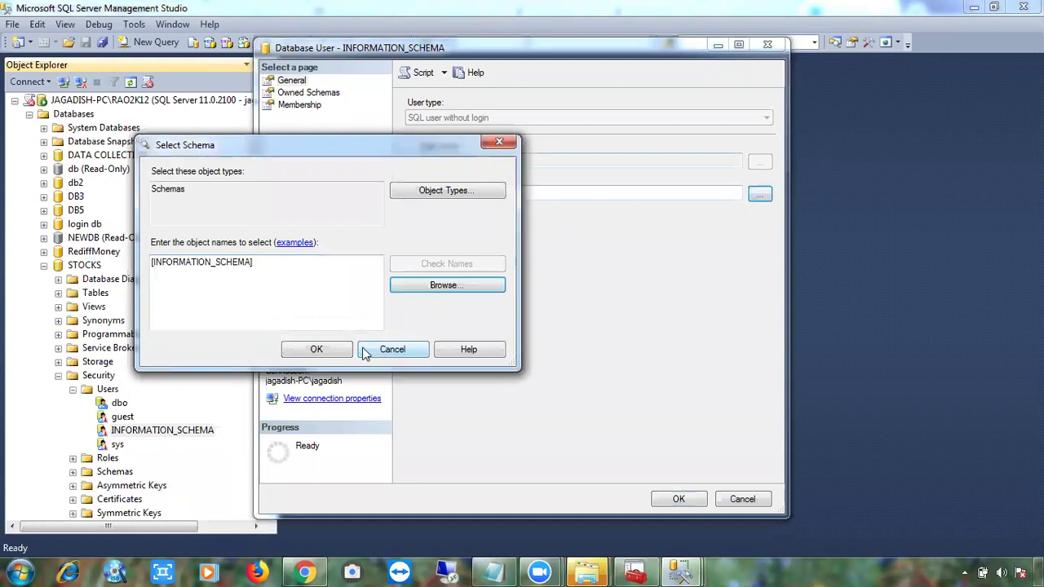
{"action": "left_click", "coordinate": [337, 350]}
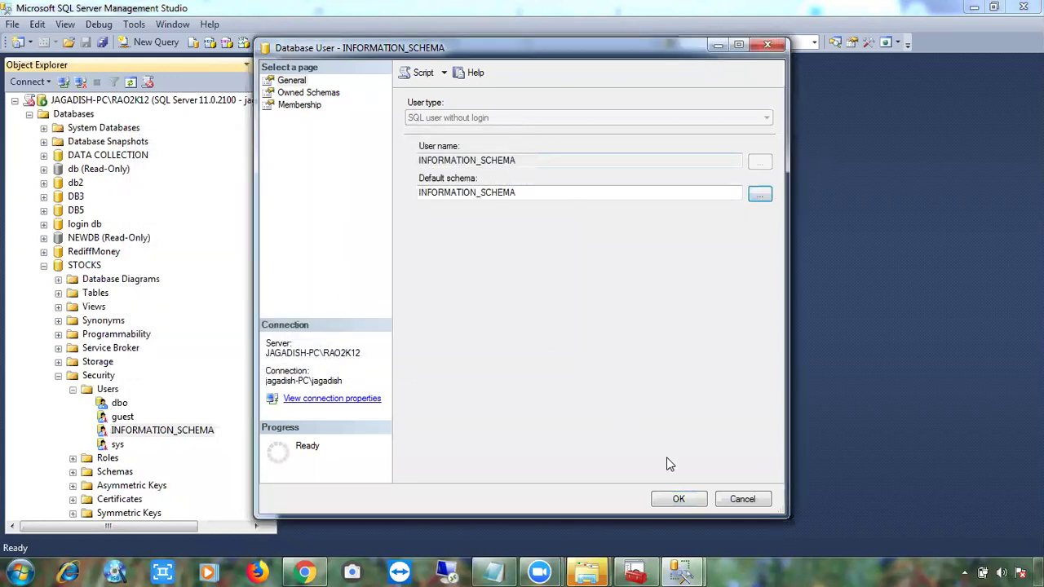
{"action": "left_click", "coordinate": [697, 494]}
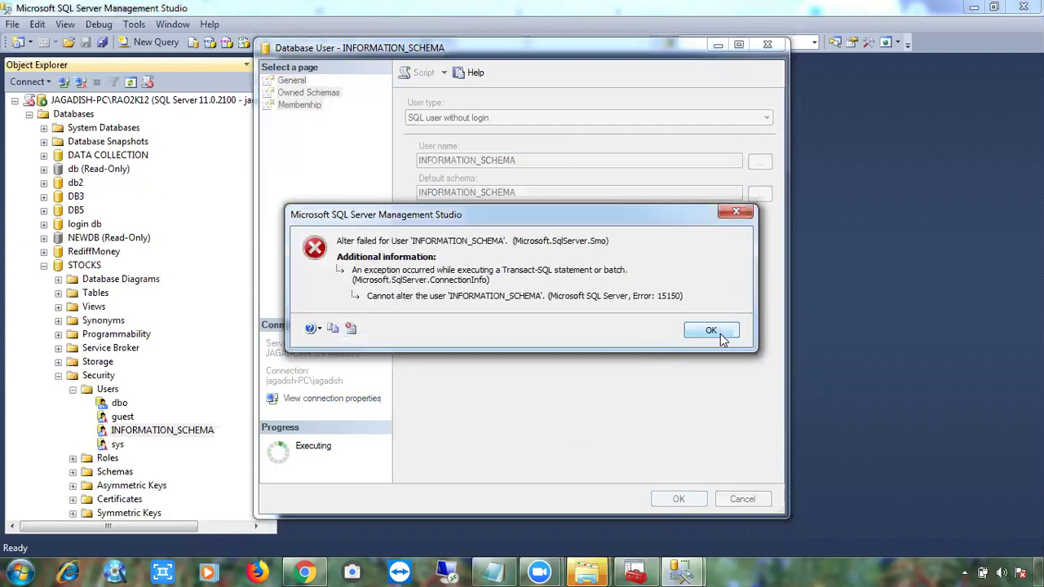
{"action": "left_click", "coordinate": [711, 331]}
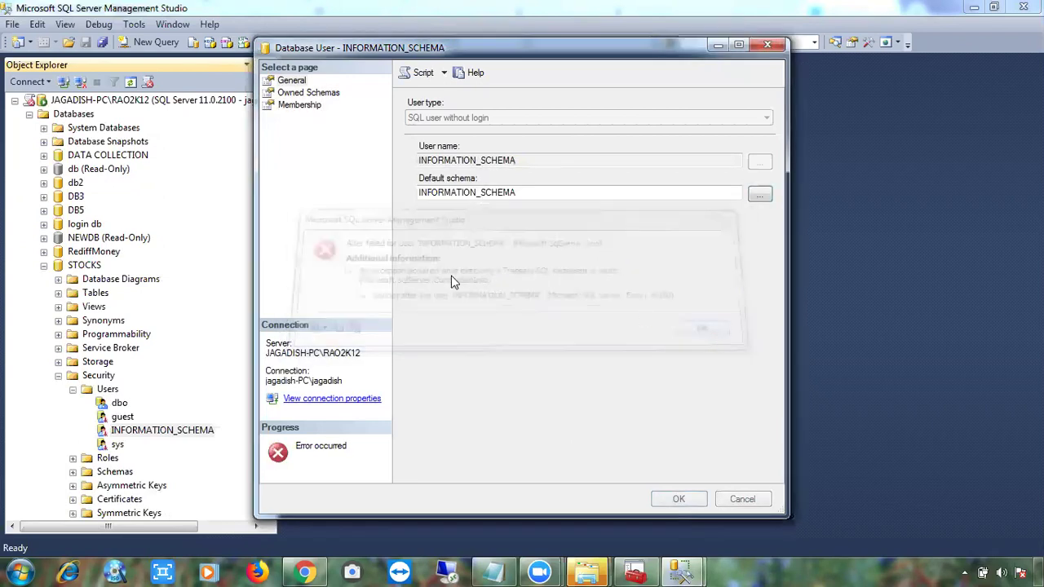
{"action": "left_click", "coordinate": [727, 501]}
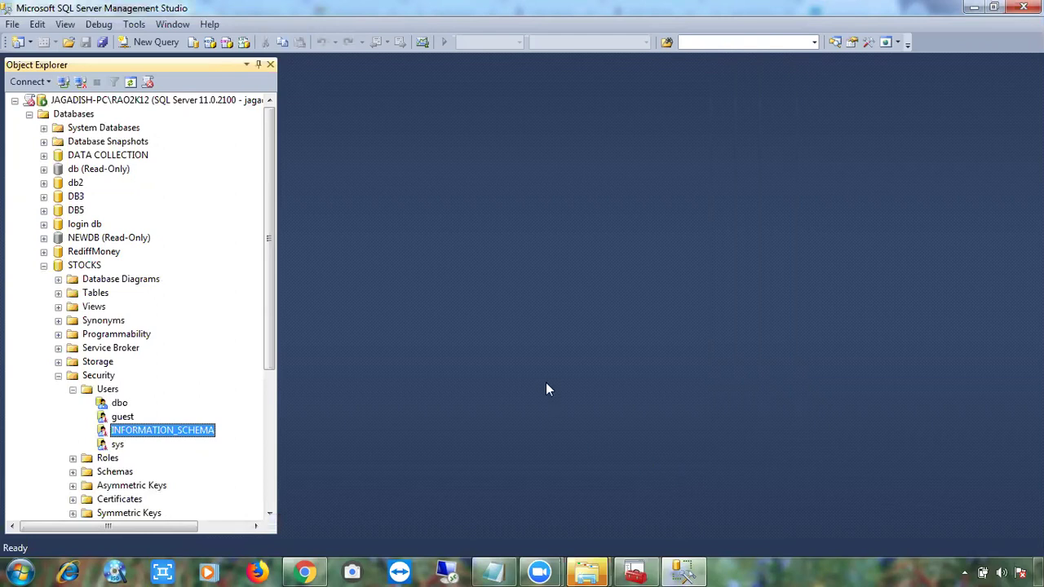
Review the guest user's Membership, Owned Schemas and General pages, then cancel without saving.
{"action": "right_click", "coordinate": [122, 418]}
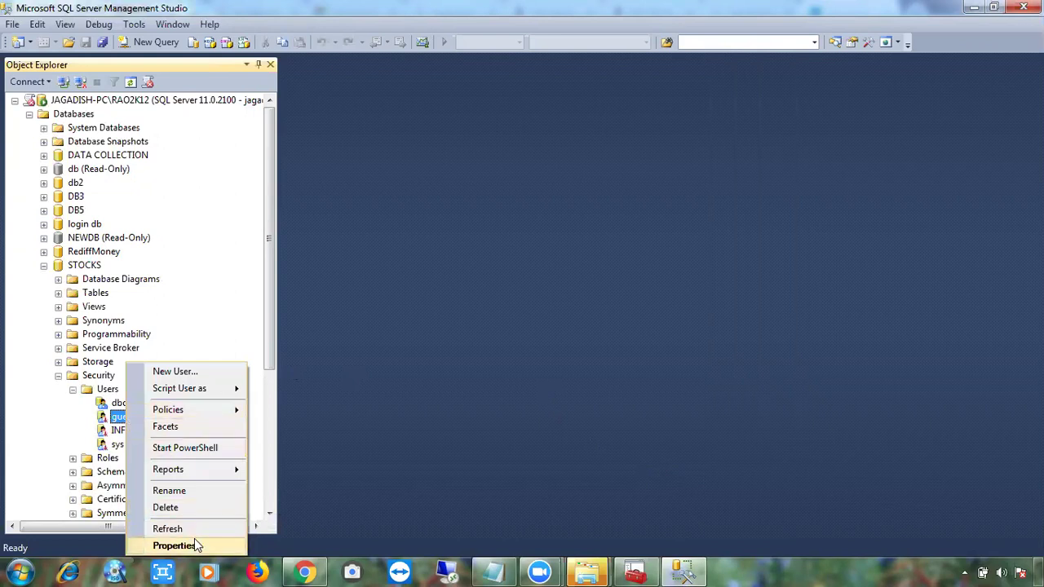
{"action": "left_click", "coordinate": [196, 541]}
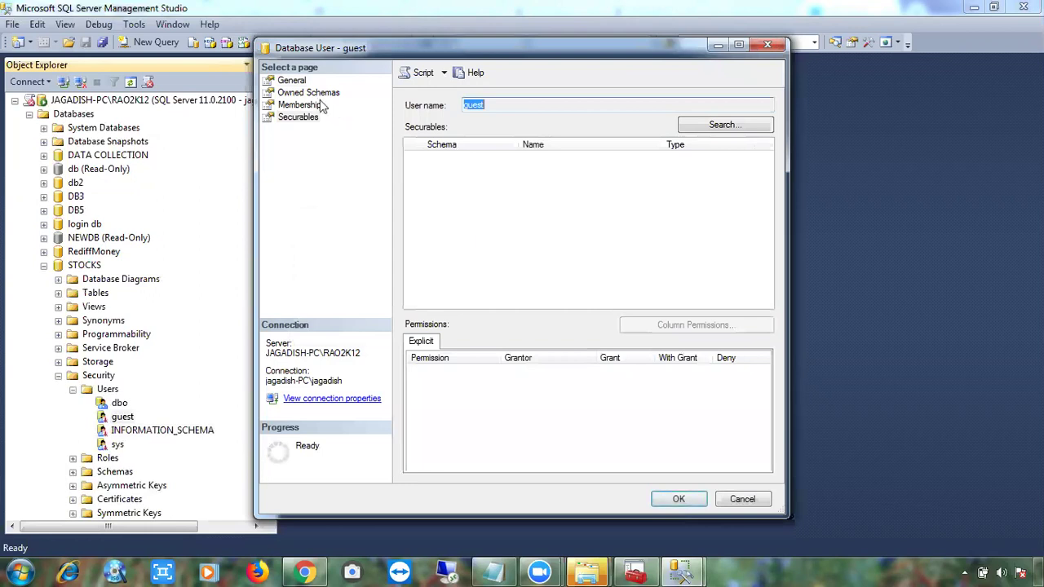
{"action": "left_click", "coordinate": [300, 105]}
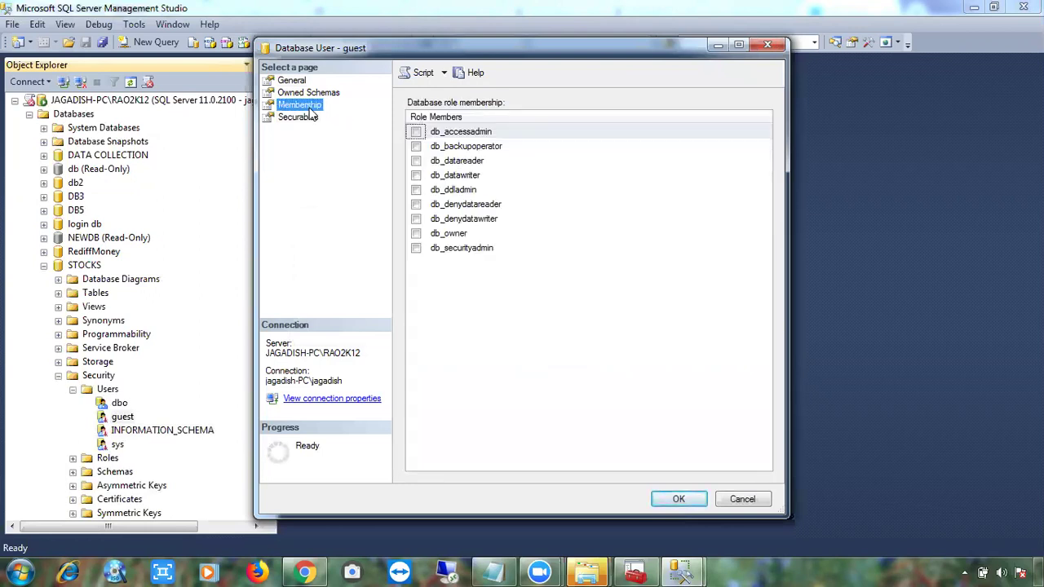
{"action": "left_click", "coordinate": [296, 94]}
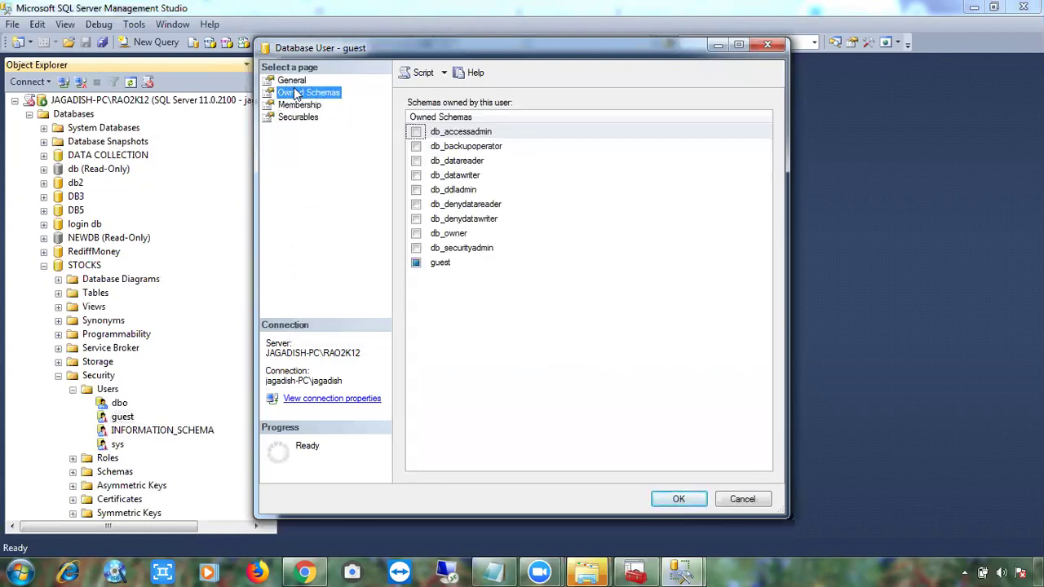
{"action": "left_click", "coordinate": [293, 81]}
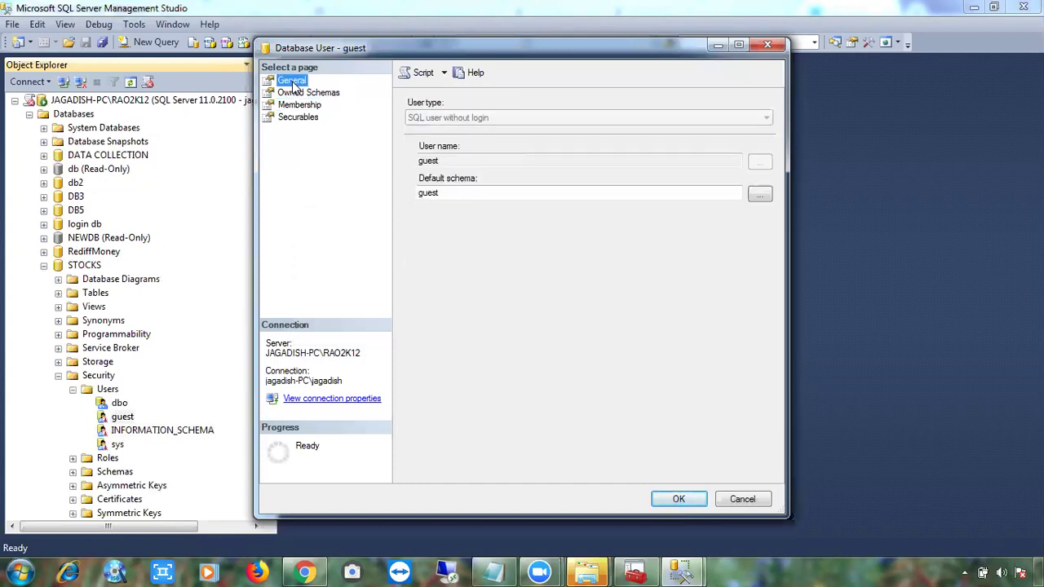
{"action": "left_click", "coordinate": [296, 94]}
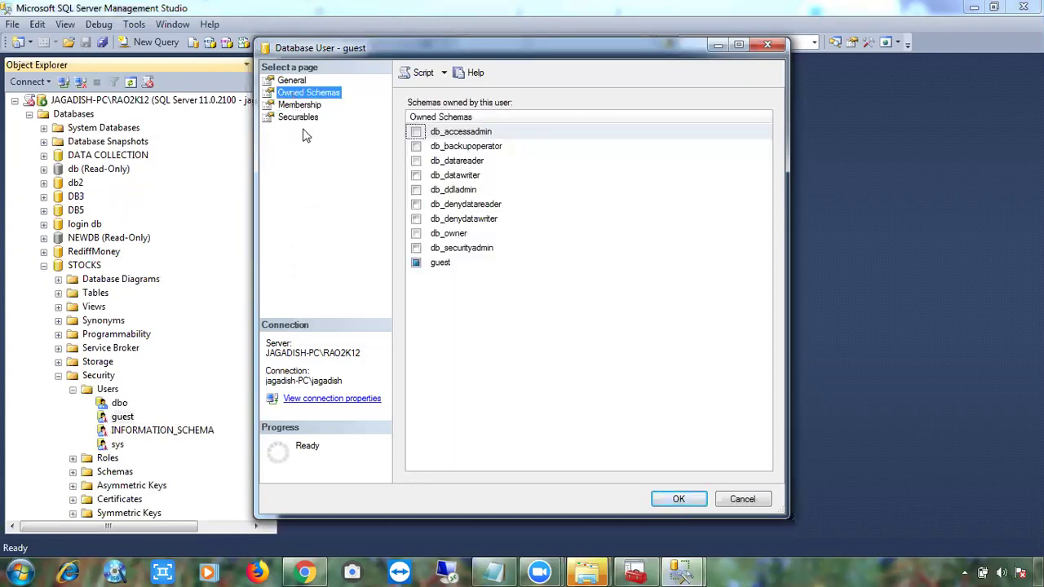
{"action": "left_click", "coordinate": [742, 499]}
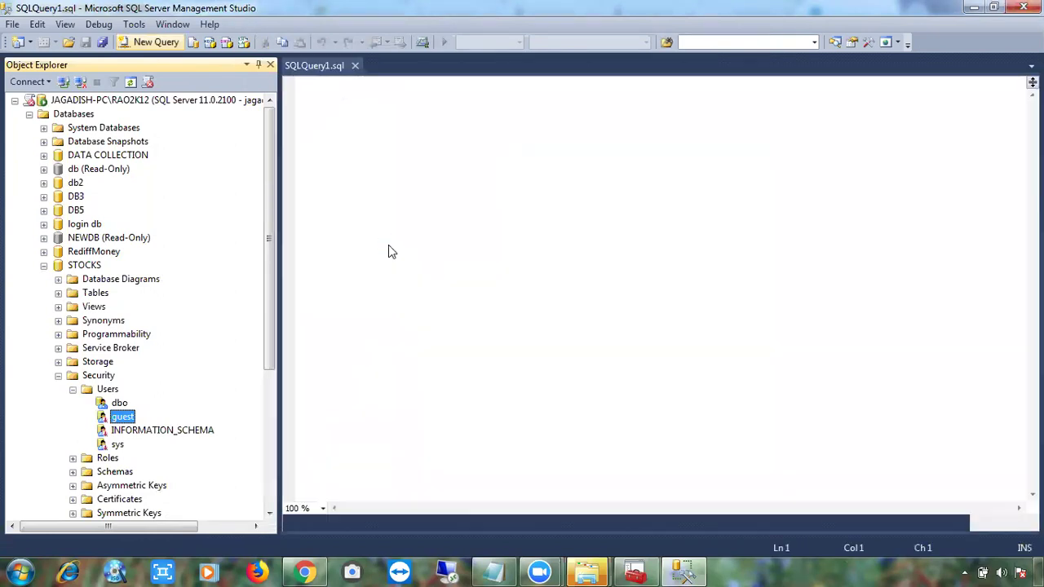
Run the statement 'grant connect to guest' against STOCKS.
{"action": "type", "text": "grant connect "}
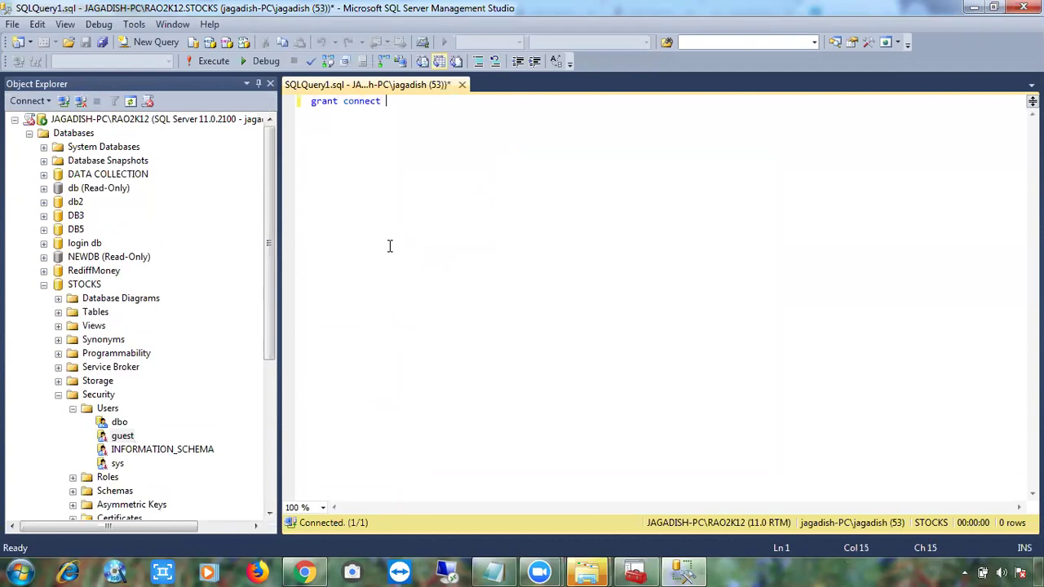
{"action": "type", "text": "to guest"}
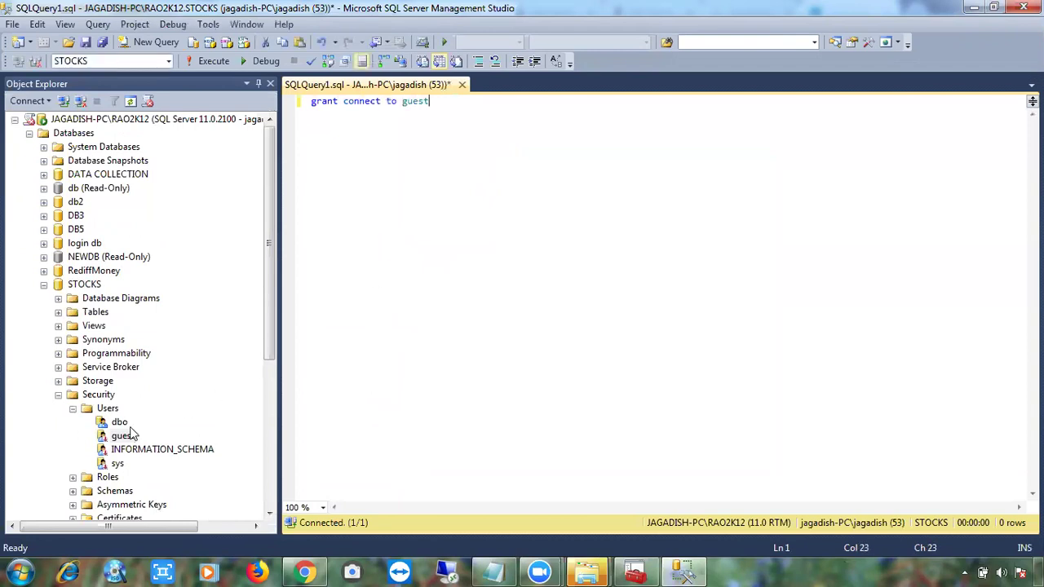
{"action": "key", "text": "Left"}
{"action": "key", "text": "Left"}
{"action": "key", "text": "Left"}
{"action": "key", "text": "Left"}
{"action": "key", "text": "F5"}
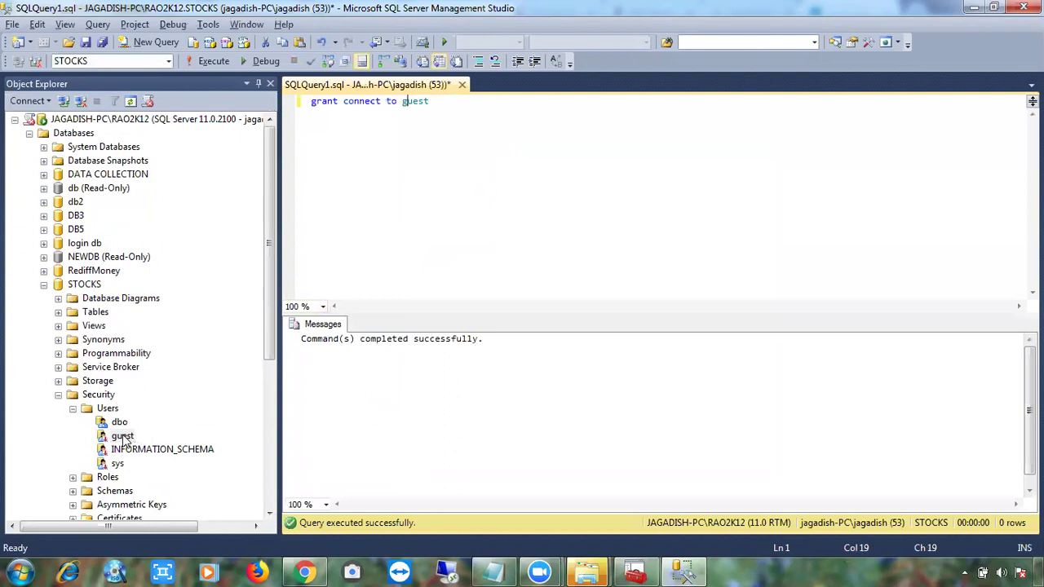
Refresh the STOCKS Users list and drag INFORMATION_SCHEMA into the statement.
{"action": "left_click", "coordinate": [108, 408]}
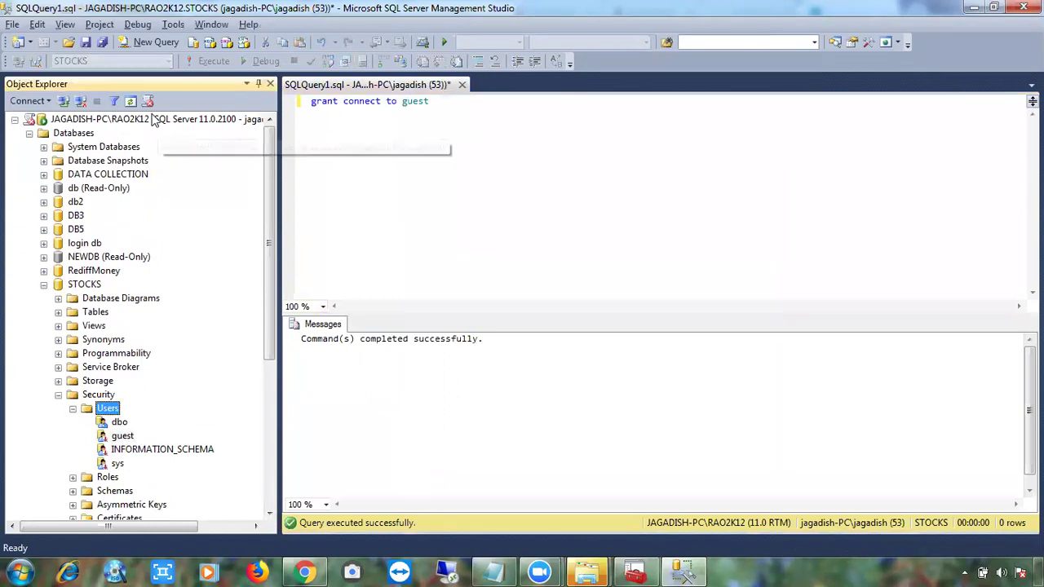
{"action": "left_click", "coordinate": [130, 101]}
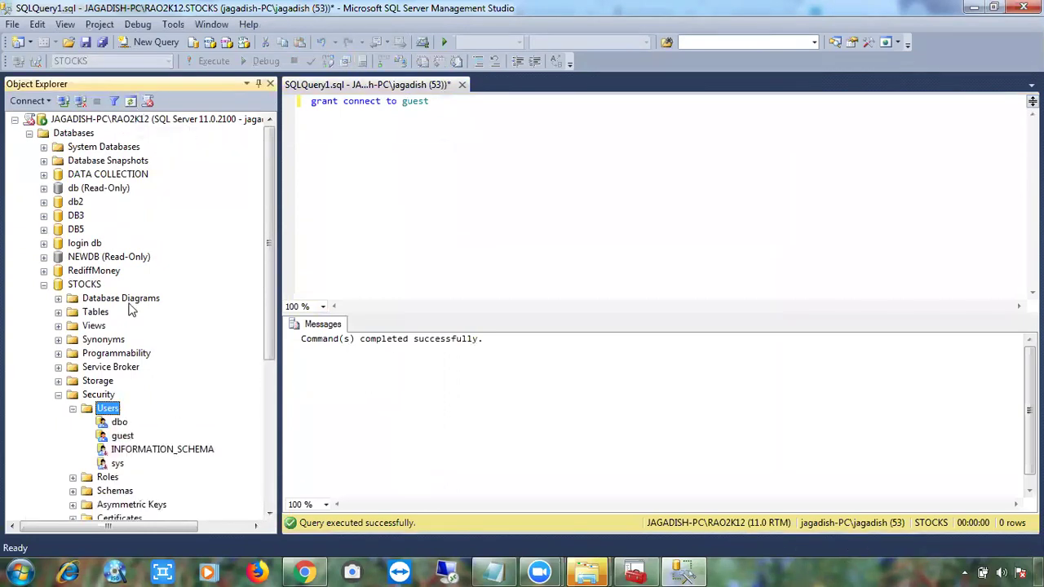
{"action": "left_click", "coordinate": [120, 438]}
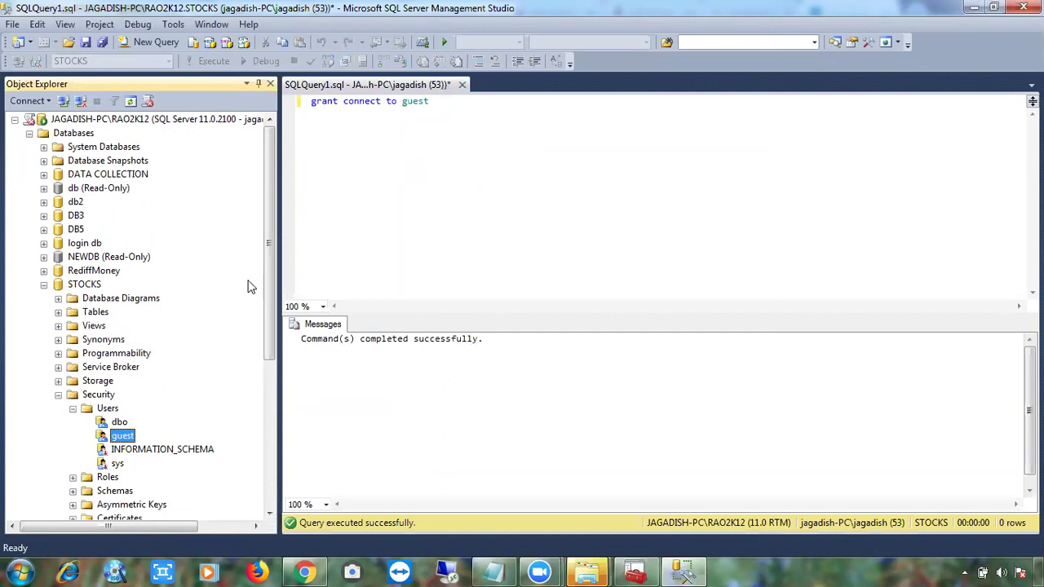
{"action": "left_click_drag", "start_coordinate": [139, 457], "coordinate": [407, 106]}
Run 'grant connect to [INFORMATION_SCHEMA]' and examine the cannot-grant error message.
{"action": "left_click", "coordinate": [512, 104]}
{"action": "key", "text": "Delete"}
{"action": "key", "text": "Delete"}
{"action": "key", "text": "Delete"}
{"action": "key", "text": "Delete"}
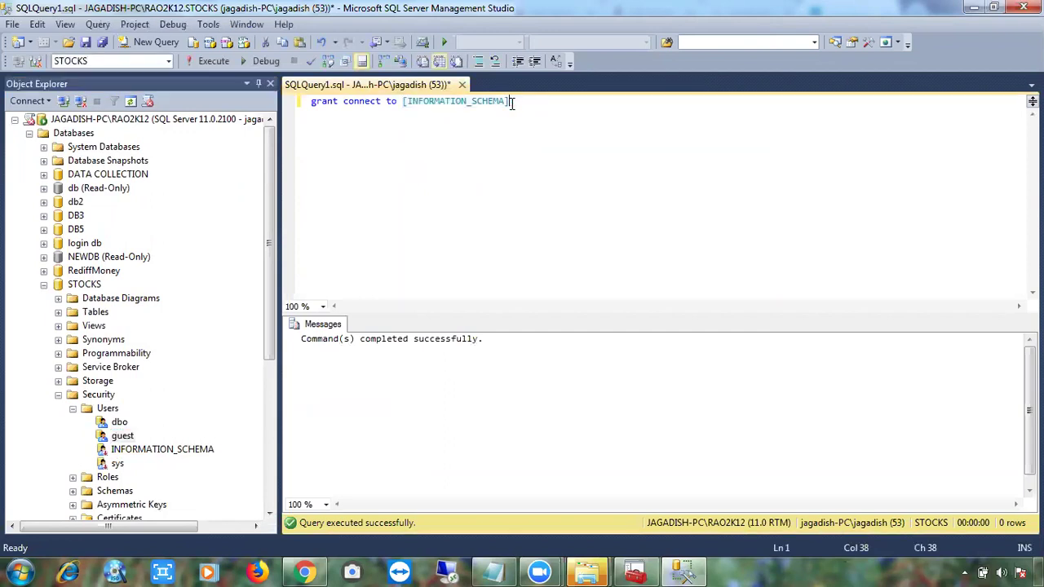
{"action": "key", "text": "F5"}
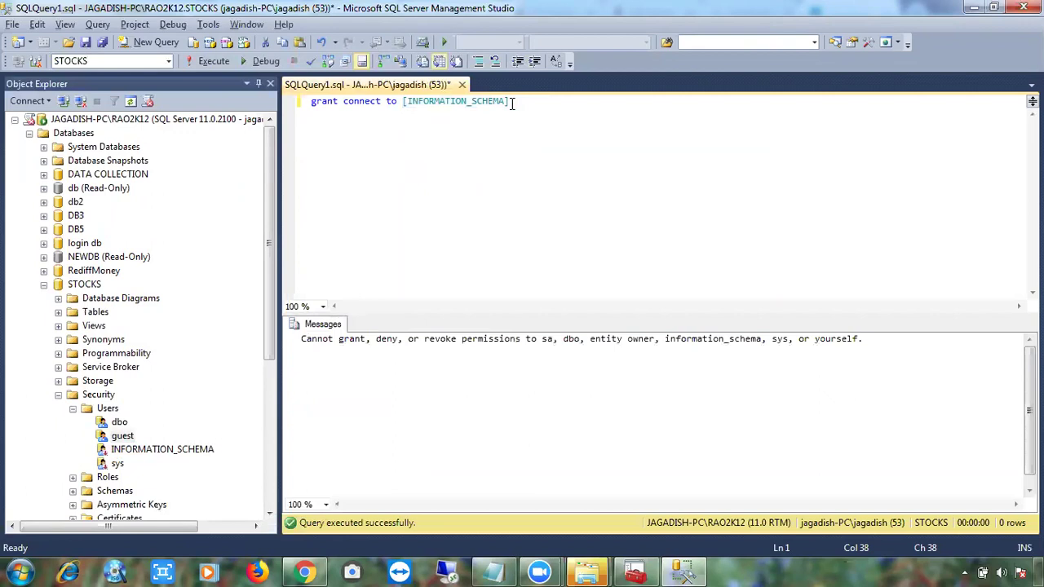
{"action": "left_click_drag", "start_coordinate": [446, 343], "coordinate": [588, 349]}
{"action": "left_click", "coordinate": [642, 340]}
{"action": "left_click", "coordinate": [726, 342]}
Replace [INFORMATION_SCHEMA] in the statement with [sys] dragged from Object Explorer.
{"action": "left_click_drag", "start_coordinate": [122, 435], "coordinate": [396, 209]}
{"action": "left_click", "coordinate": [428, 107]}
{"action": "left_click", "coordinate": [605, 104], "text": "shift"}
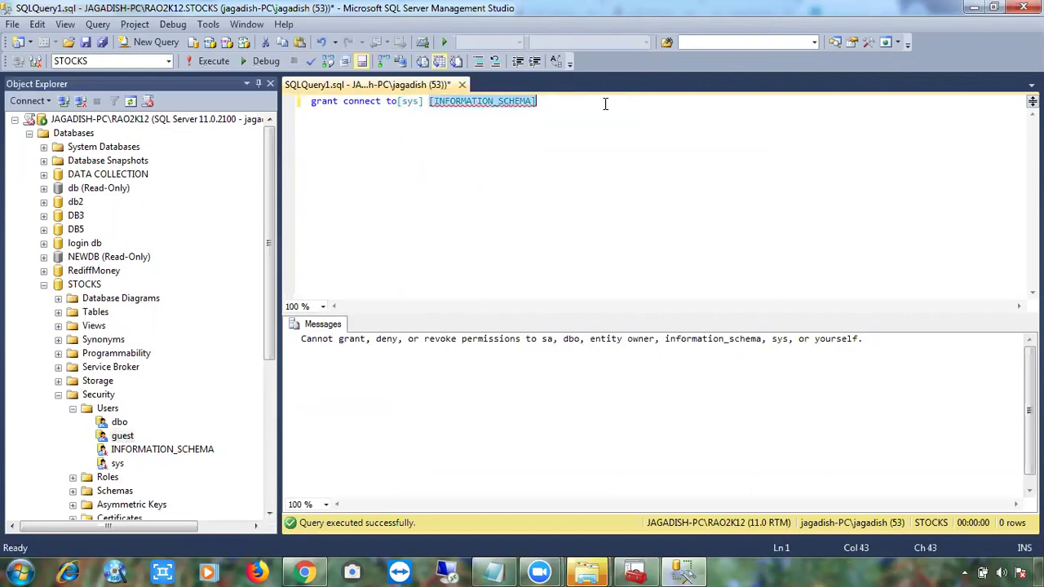
{"action": "key", "text": "Delete"}
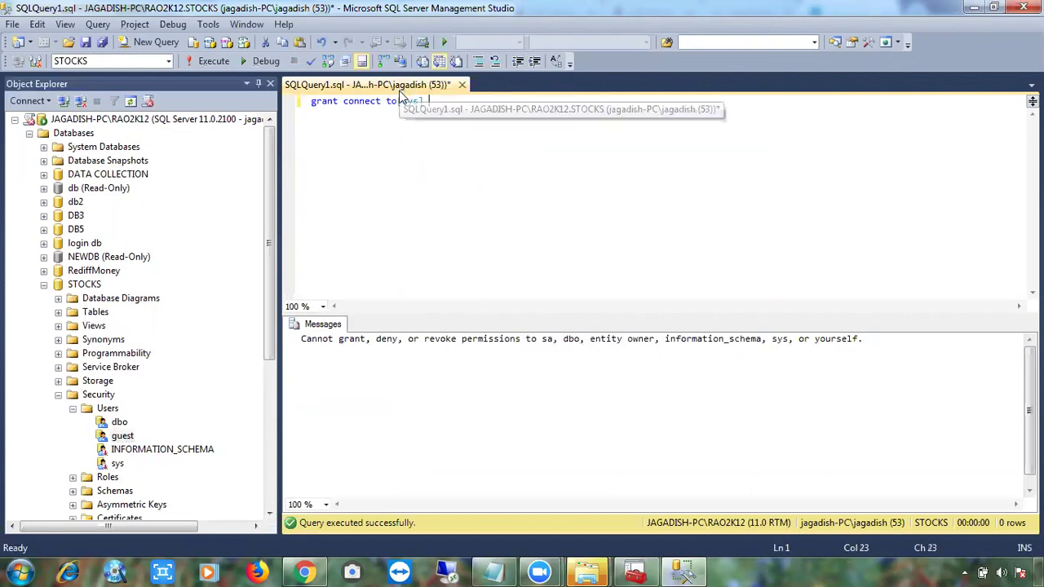
{"action": "left_click", "coordinate": [401, 99]}
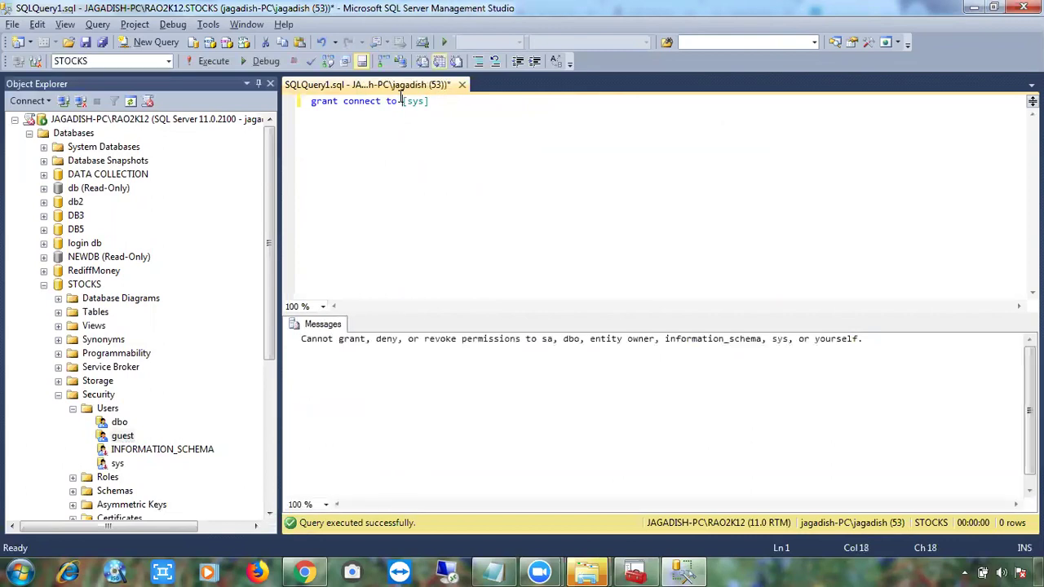
{"action": "left_click_drag", "start_coordinate": [354, 338], "coordinate": [593, 338]}
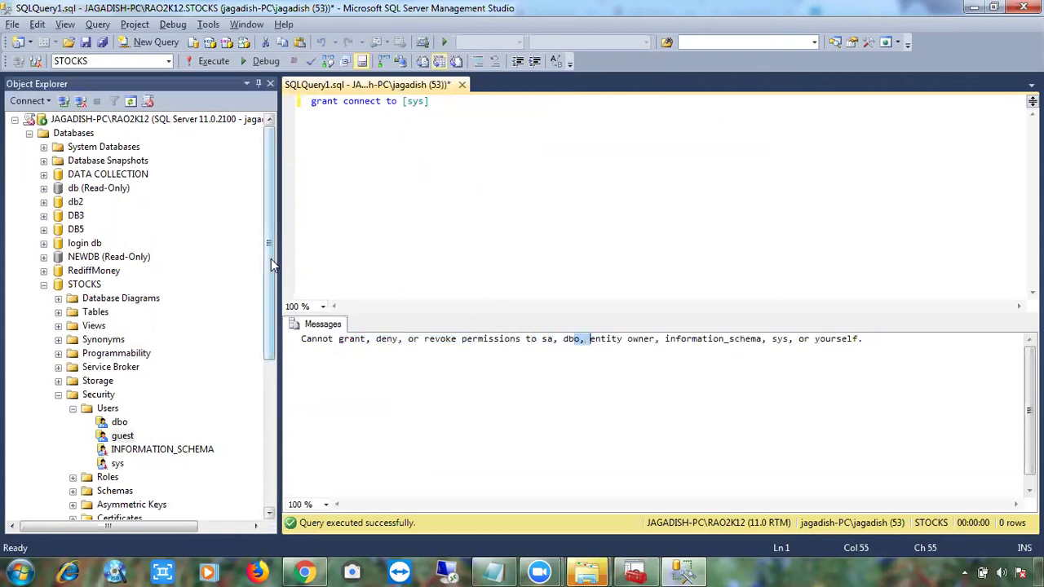
{"action": "left_click", "coordinate": [123, 435]}
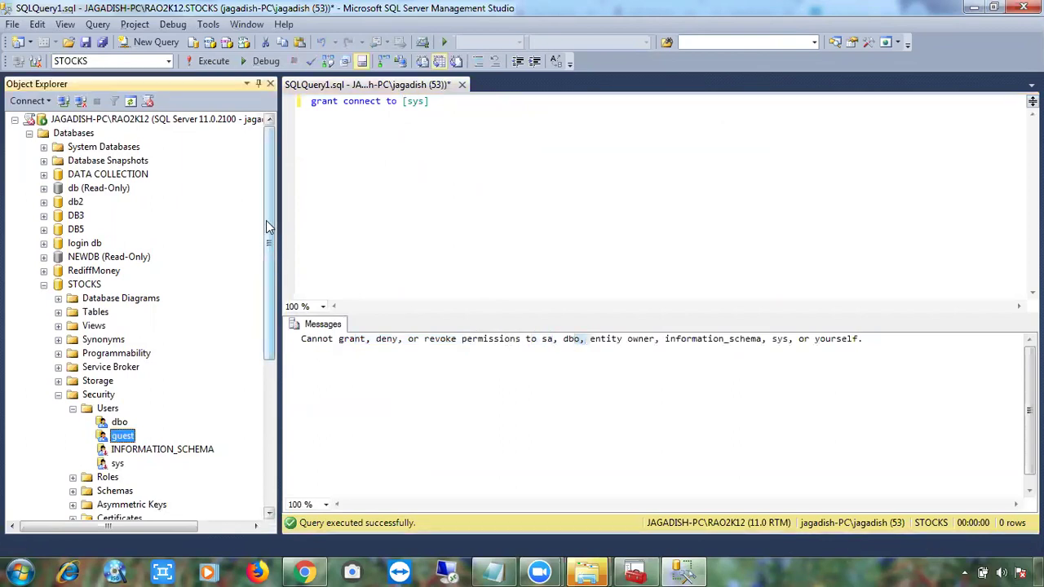
Collapse STOCKS, widen Object Explorer, and expand the server-level Security > Logins list.
{"action": "left_click", "coordinate": [58, 395]}
{"action": "left_click", "coordinate": [44, 284]}
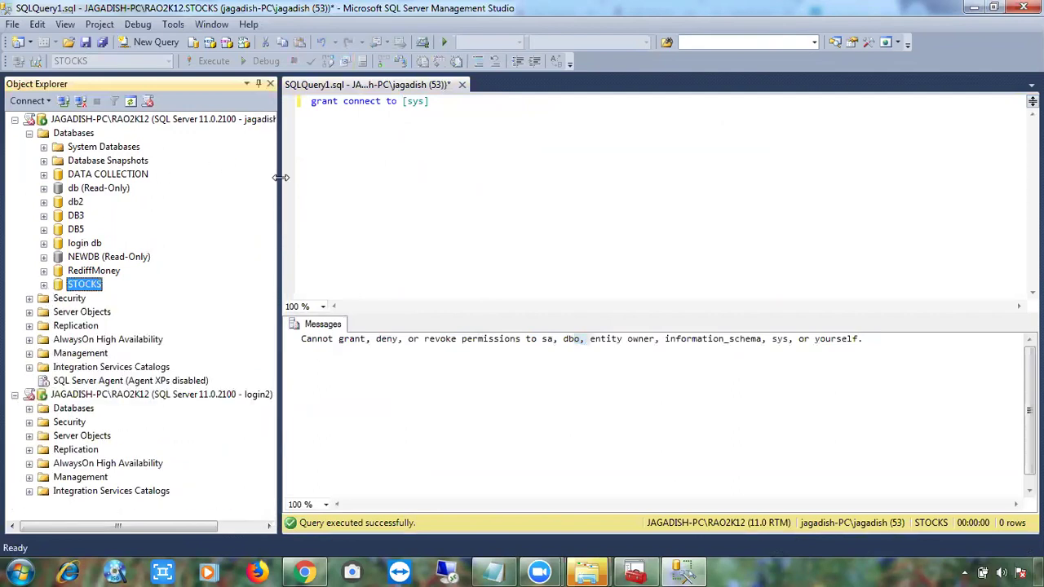
{"action": "left_click_drag", "start_coordinate": [280, 177], "coordinate": [396, 163]}
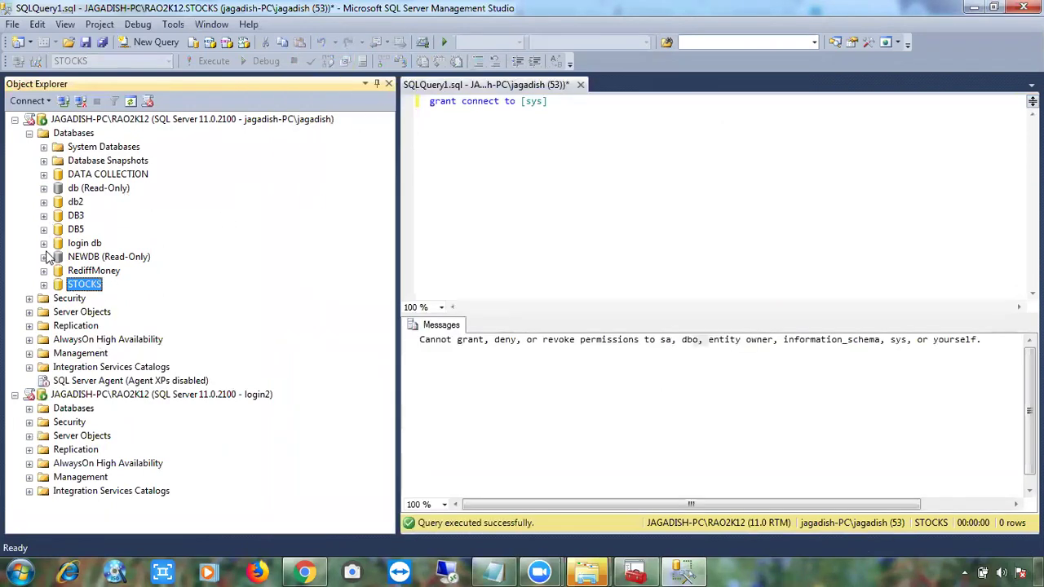
{"action": "left_click", "coordinate": [29, 299]}
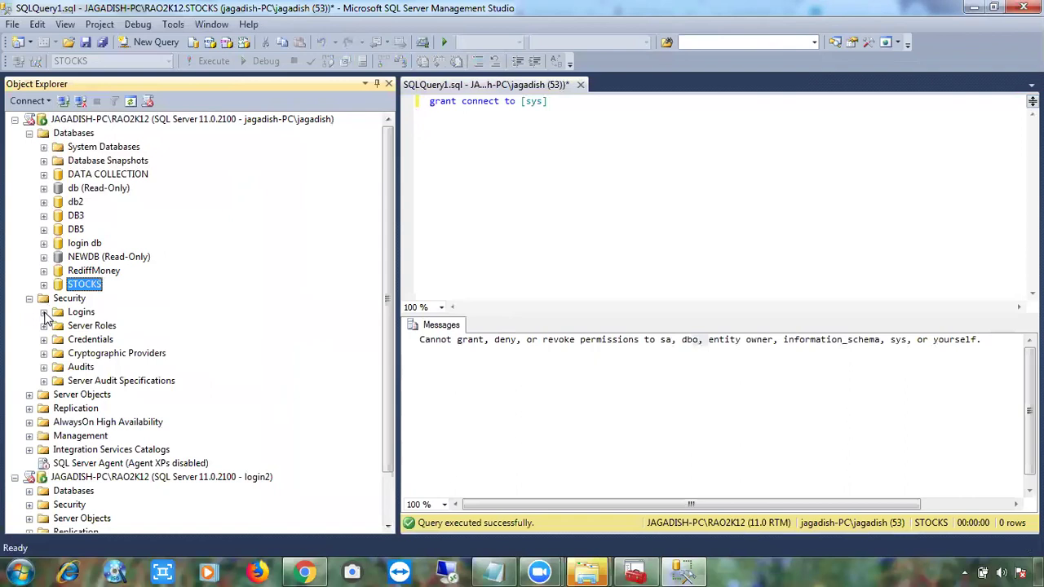
{"action": "left_click", "coordinate": [44, 313]}
Review the Windows login's Server Roles and User Mapping pages, then cancel unchanged.
{"action": "double_click", "coordinate": [123, 354]}
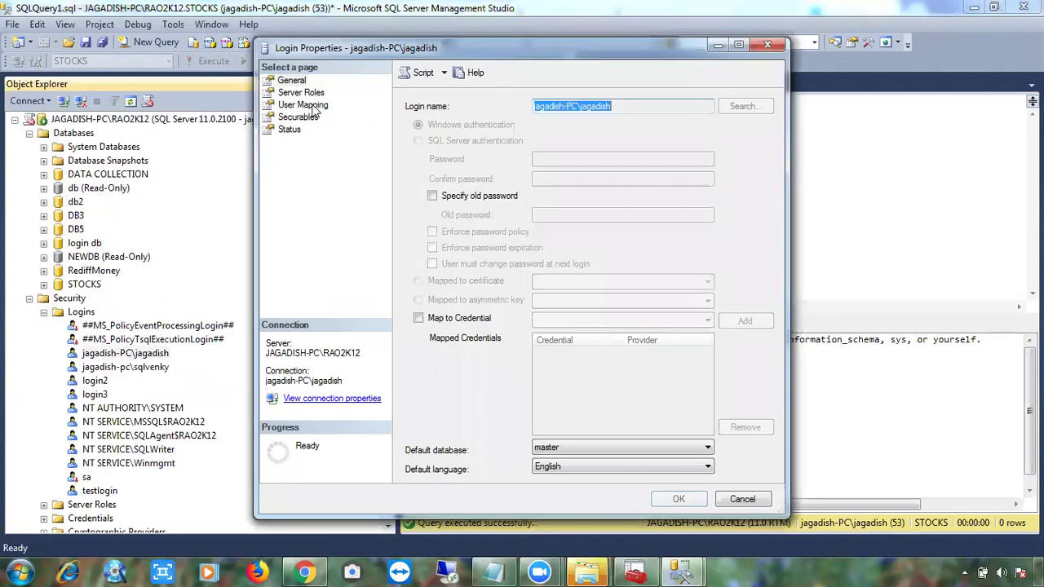
{"action": "left_click", "coordinate": [300, 93]}
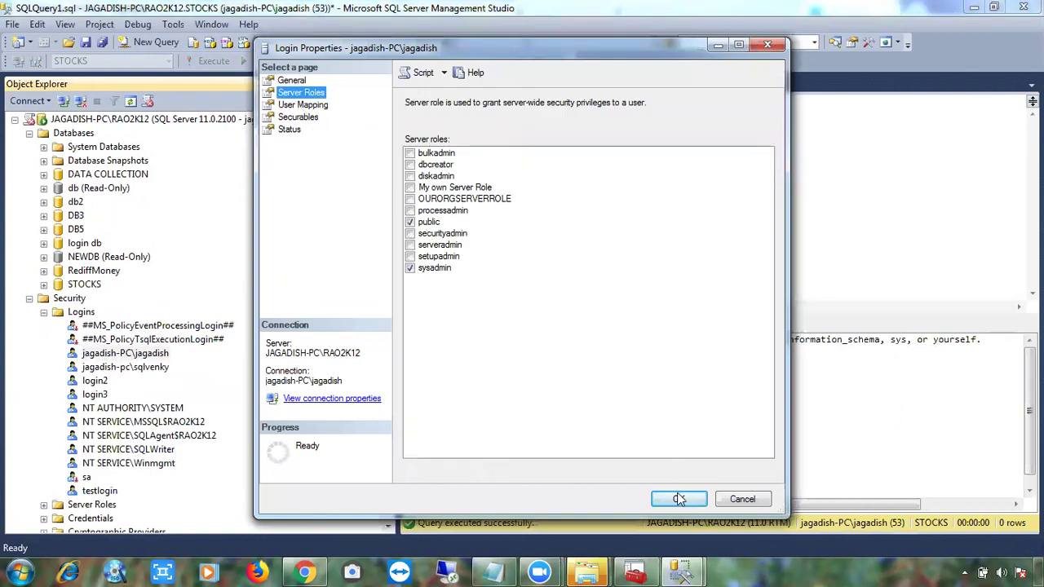
{"action": "left_click", "coordinate": [297, 105]}
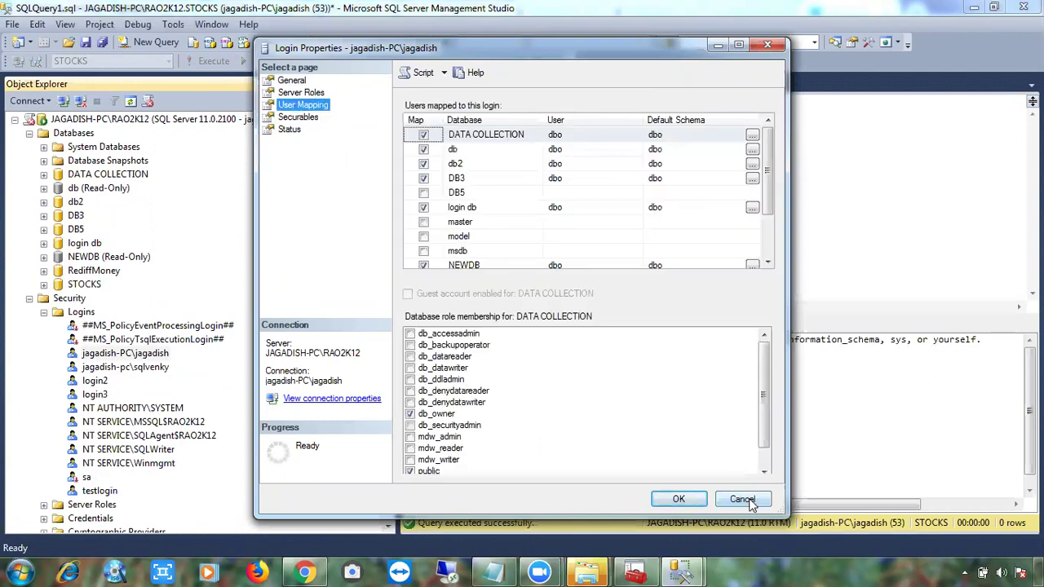
{"action": "left_click_drag", "start_coordinate": [768, 190], "coordinate": [779, 170]}
{"action": "left_click", "coordinate": [738, 500]}
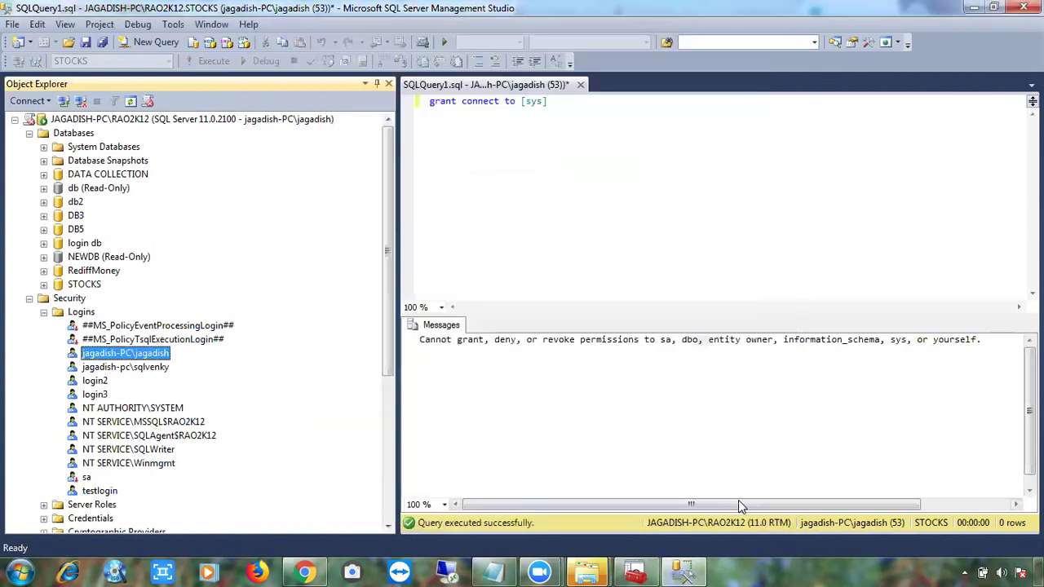
{"action": "left_click", "coordinate": [538, 198]}
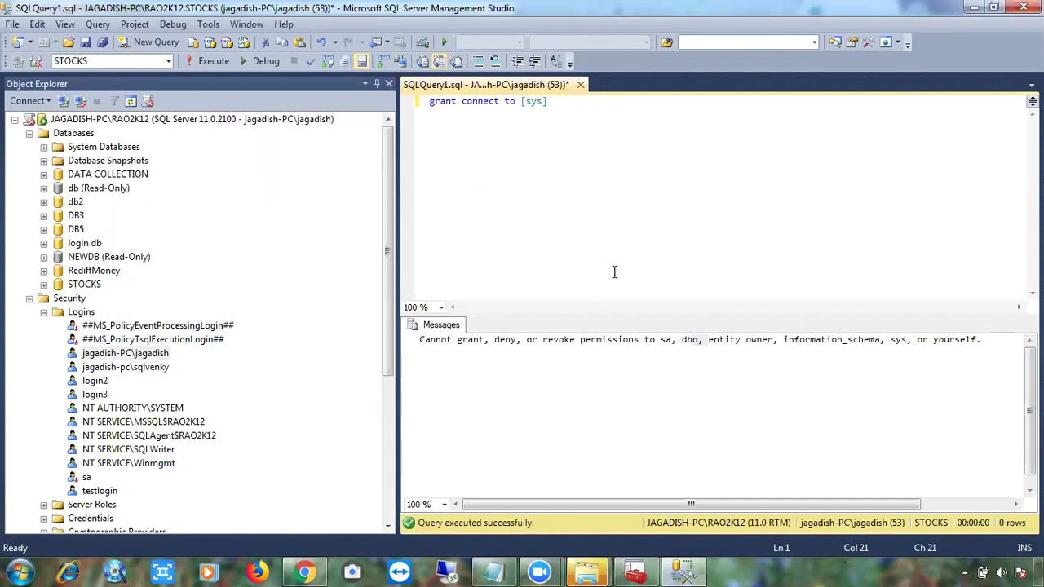
{"action": "left_click", "coordinate": [659, 350]}
{"action": "left_click_drag", "start_coordinate": [681, 341], "coordinate": [783, 340]}
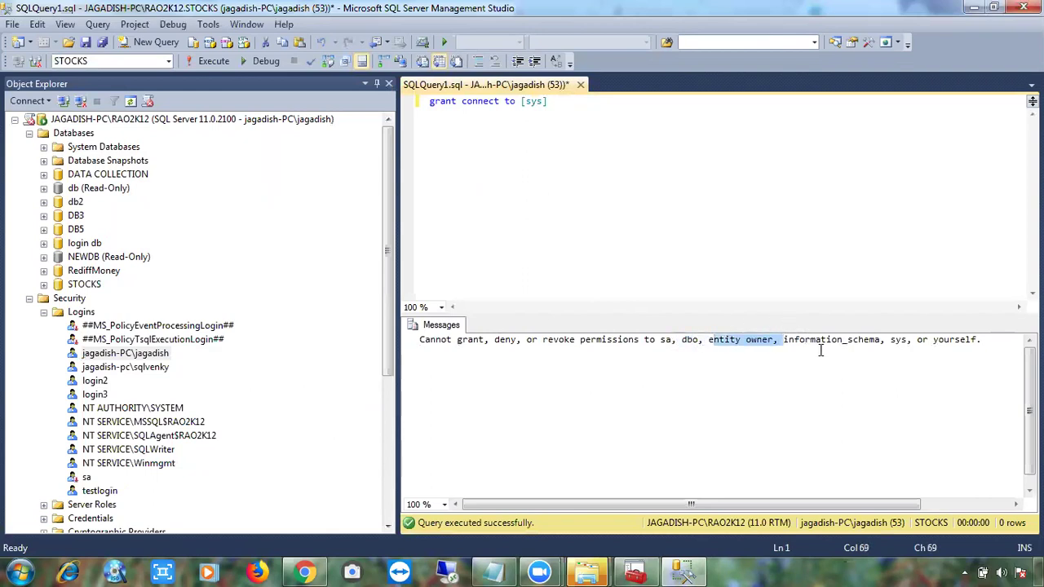
{"action": "left_click_drag", "start_coordinate": [981, 340], "coordinate": [862, 343]}
{"action": "left_click", "coordinate": [885, 340]}
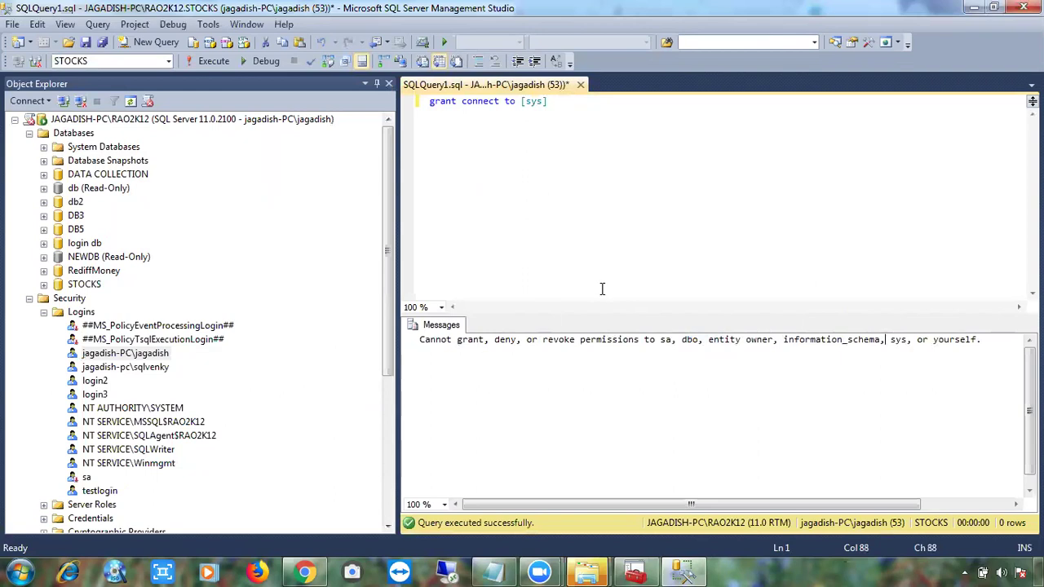
{"action": "left_click", "coordinate": [622, 168]}
{"action": "left_click_drag", "start_coordinate": [521, 101], "coordinate": [565, 104]}
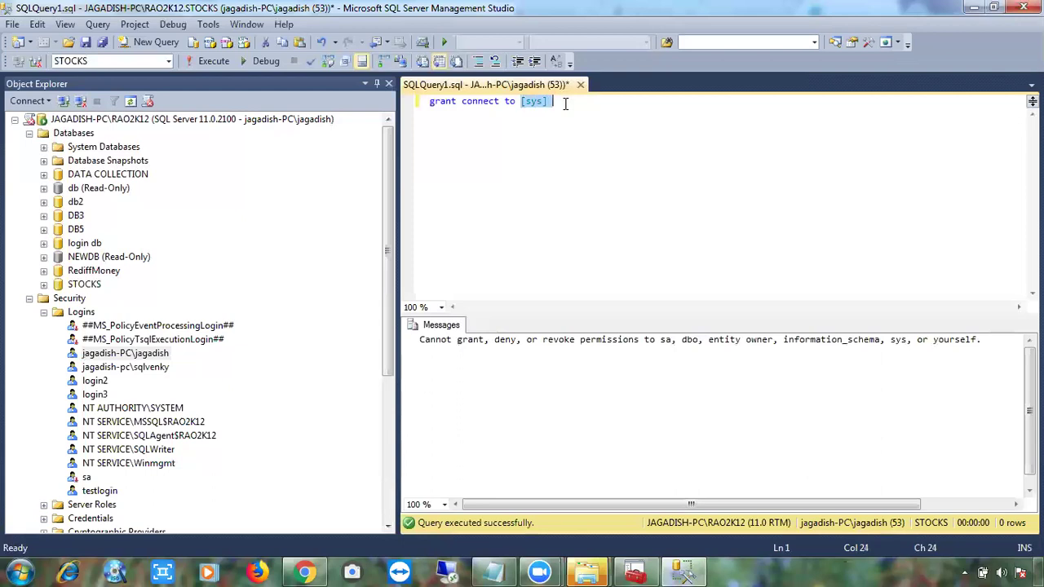
Rewrite the query as 'revoke connect from guest' and execute it.
{"action": "key", "text": "BackSpace"}
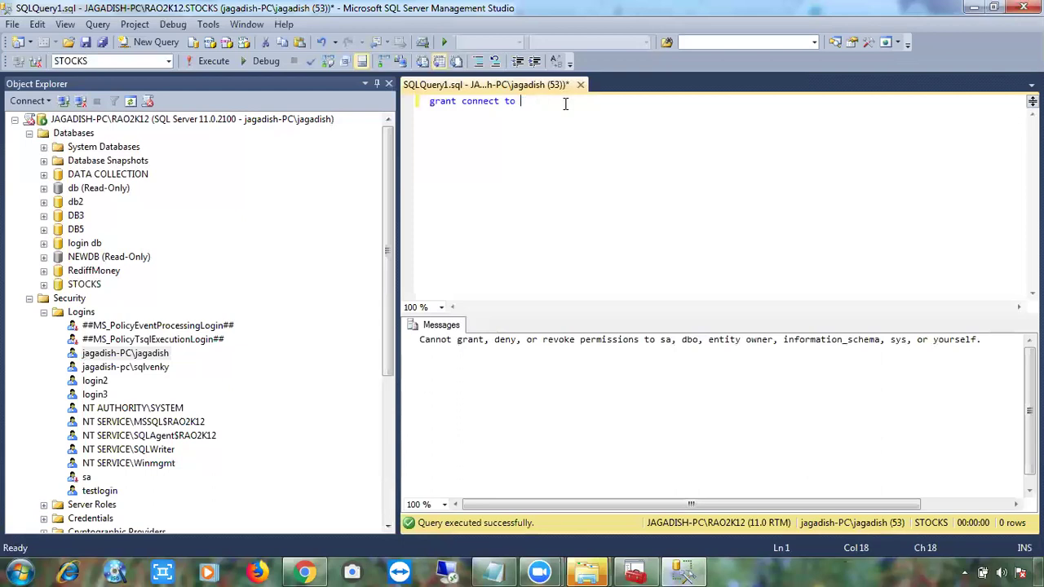
{"action": "type", "text": "guest"}
{"action": "key", "text": "Left"}
{"action": "key", "text": "Left"}
{"action": "key", "text": "Left"}
{"action": "key", "text": "Left"}
{"action": "key", "text": "Left"}
{"action": "key", "text": "Left"}
{"action": "key", "text": "Left"}
{"action": "key", "text": "Left"}
{"action": "key", "text": "Left"}
{"action": "key", "text": "Left"}
{"action": "key", "text": "Left"}
{"action": "key", "text": "Left"}
{"action": "key", "text": "Left"}
{"action": "key", "text": "Left"}
{"action": "key", "text": "Left"}
{"action": "key", "text": "Left"}
{"action": "key", "text": "Left"}
{"action": "key", "text": "Left"}
{"action": "key", "text": "Left"}
{"action": "key", "text": "Left"}
{"action": "key", "text": "Left"}
{"action": "key", "text": "Left"}
{"action": "key", "text": "shift+Right"}
{"action": "key", "text": "shift+Right"}
{"action": "key", "text": "shift+Right"}
{"action": "key", "text": "shift+Right"}
{"action": "key", "text": "shift+Right"}
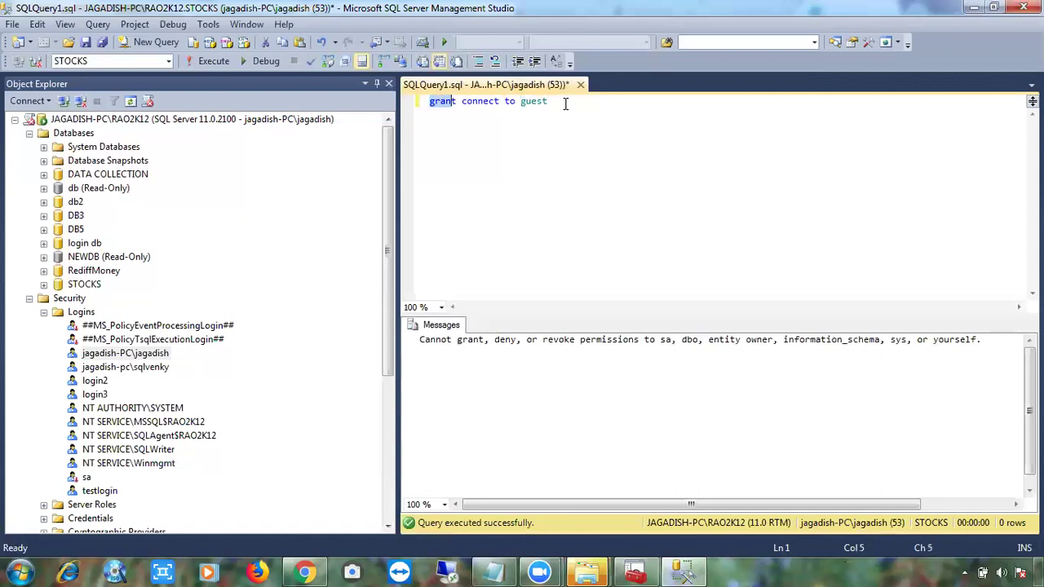
{"action": "type", "text": "revo"}
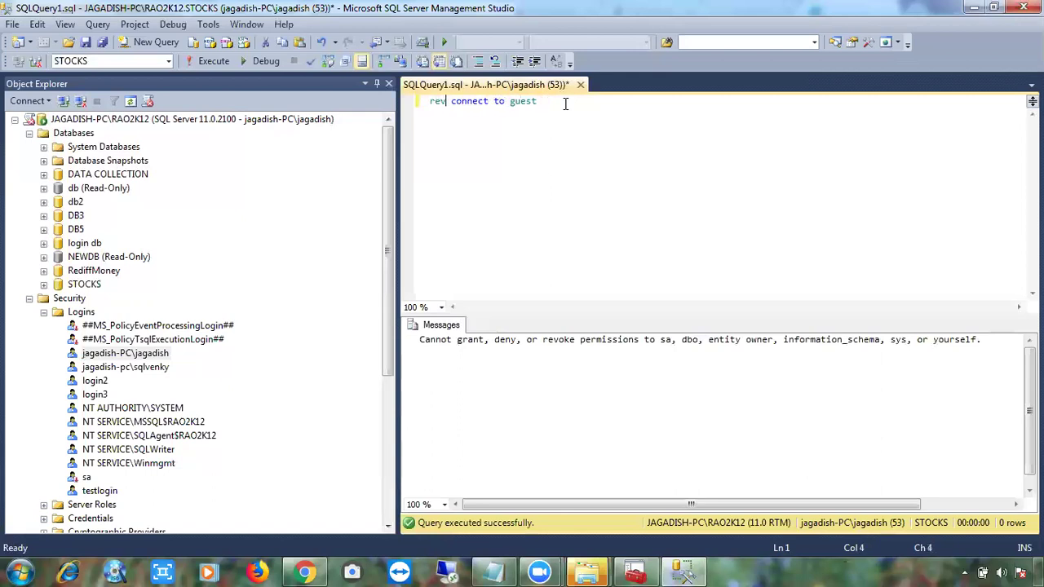
{"action": "type", "text": "ke"}
{"action": "key", "text": "Right"}
{"action": "key", "text": "Right"}
{"action": "key", "text": "Right"}
{"action": "key", "text": "Right"}
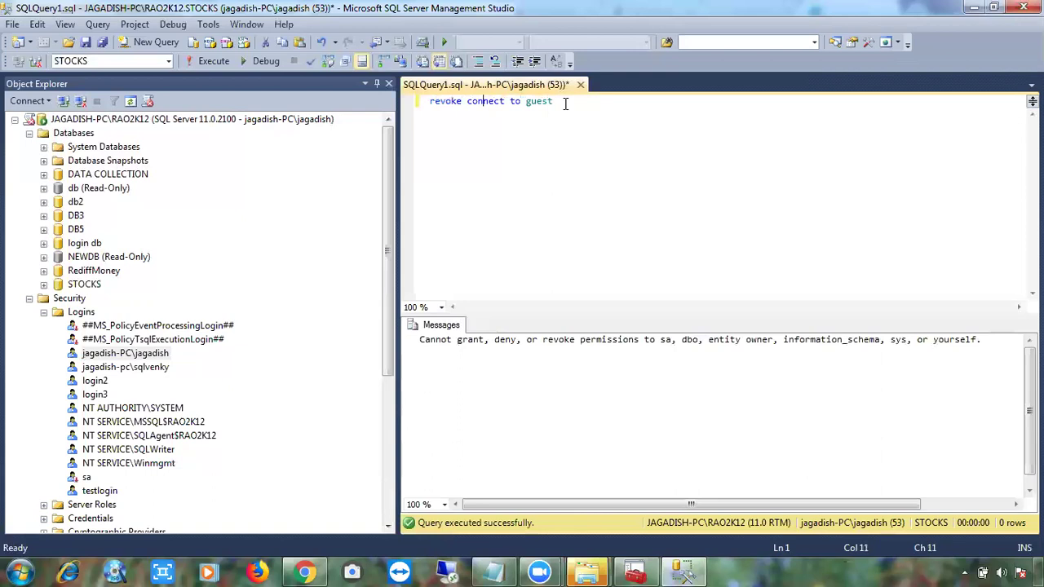
{"action": "key", "text": "Right"}
{"action": "key", "text": "Right"}
{"action": "key", "text": "Right"}
{"action": "key", "text": "Right"}
{"action": "key", "text": "BackSpace"}
{"action": "key", "text": "BackSpace"}
{"action": "type", "text": "from"}
{"action": "left_click", "coordinate": [590, 108]}
{"action": "key", "text": "F5"}
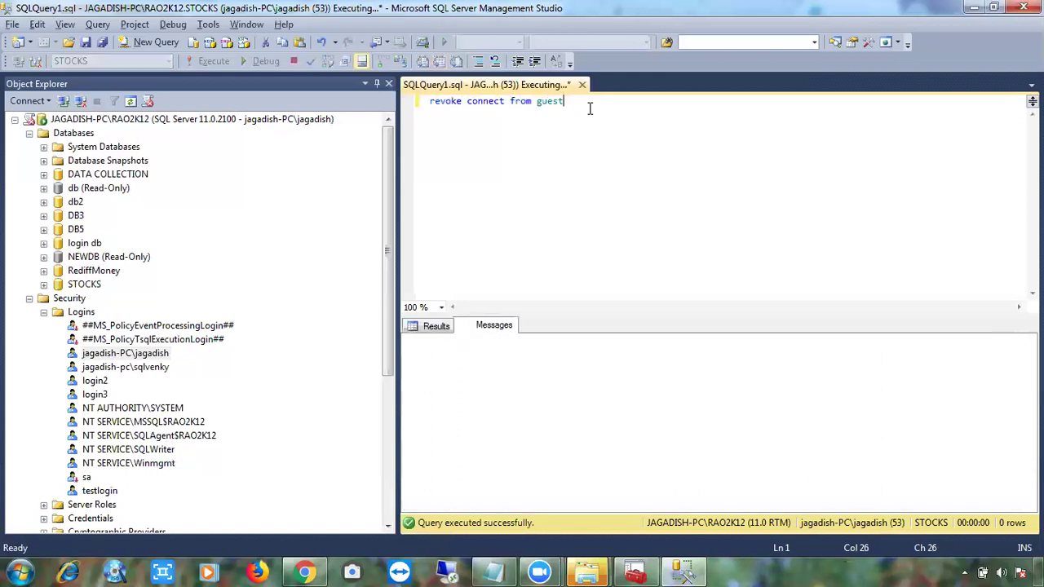
Collapse the server logins and re-expand STOCKS > Security > Users to check guest.
{"action": "left_click", "coordinate": [44, 311]}
{"action": "left_click", "coordinate": [29, 298]}
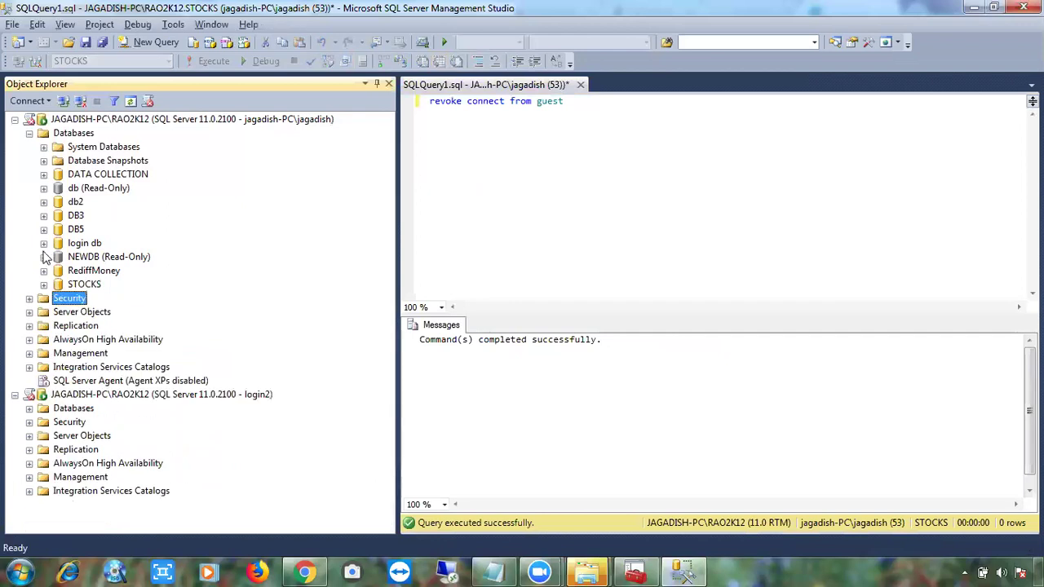
{"action": "left_click", "coordinate": [30, 133]}
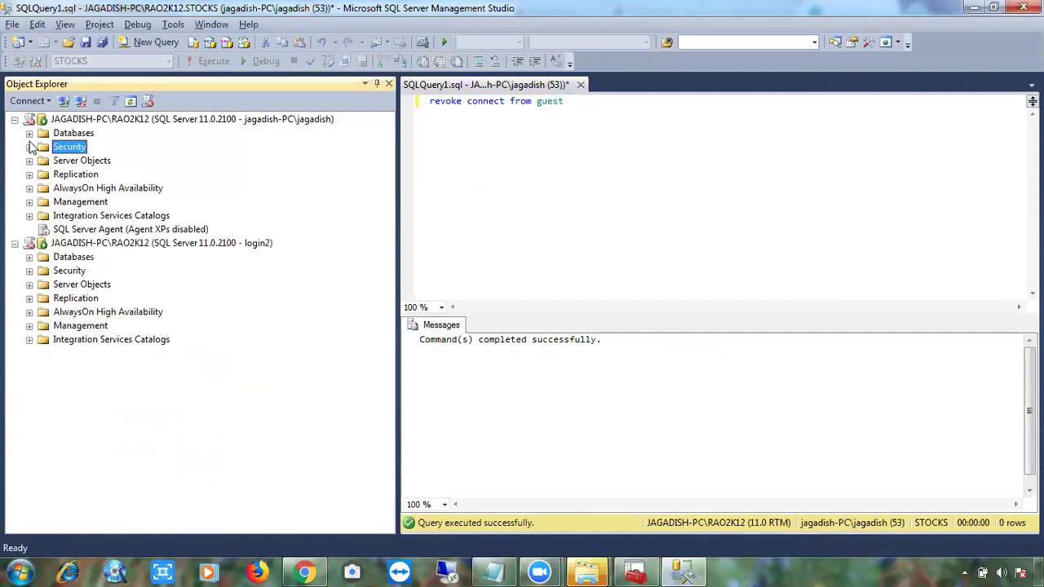
{"action": "left_click", "coordinate": [30, 133]}
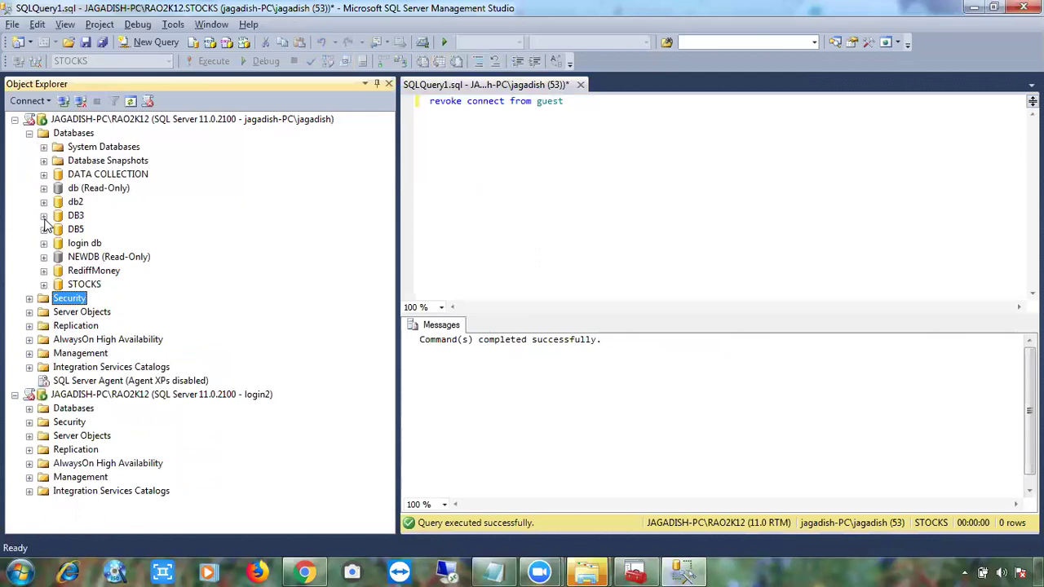
{"action": "left_click", "coordinate": [44, 283]}
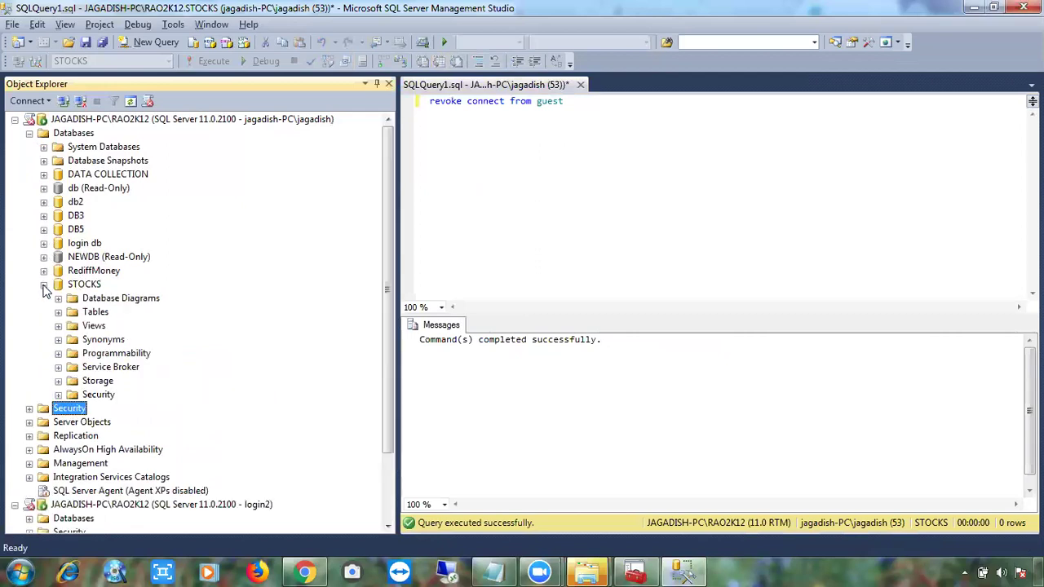
{"action": "left_click", "coordinate": [58, 394]}
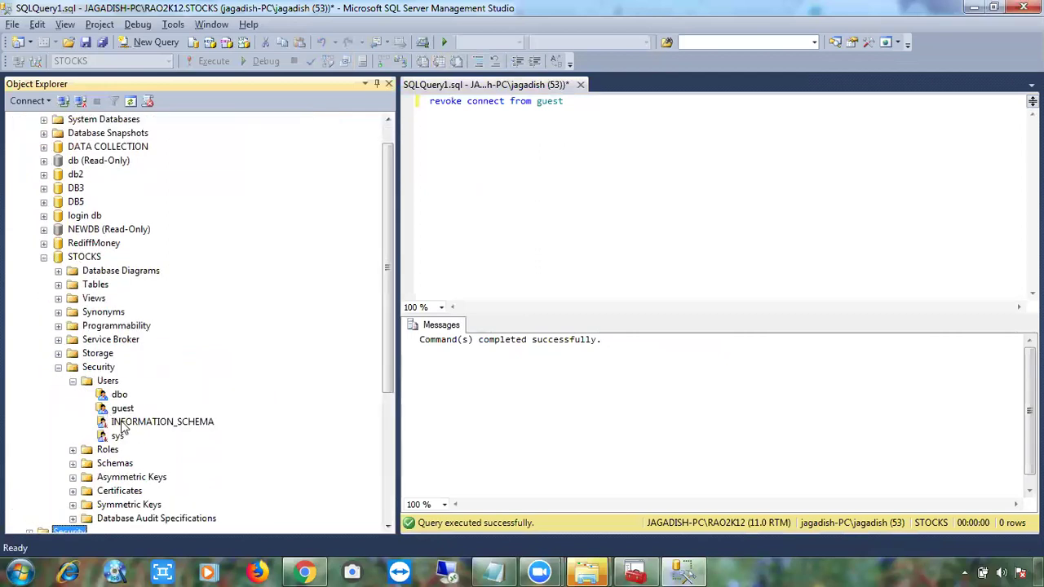
{"action": "left_click", "coordinate": [106, 381]}
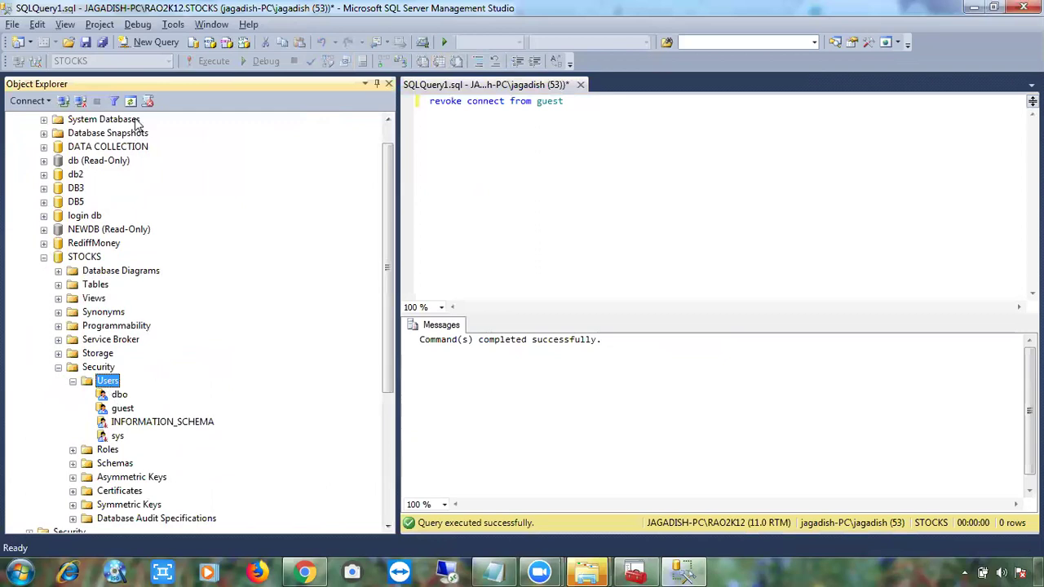
{"action": "left_click", "coordinate": [123, 411]}
{"action": "left_click", "coordinate": [537, 241]}
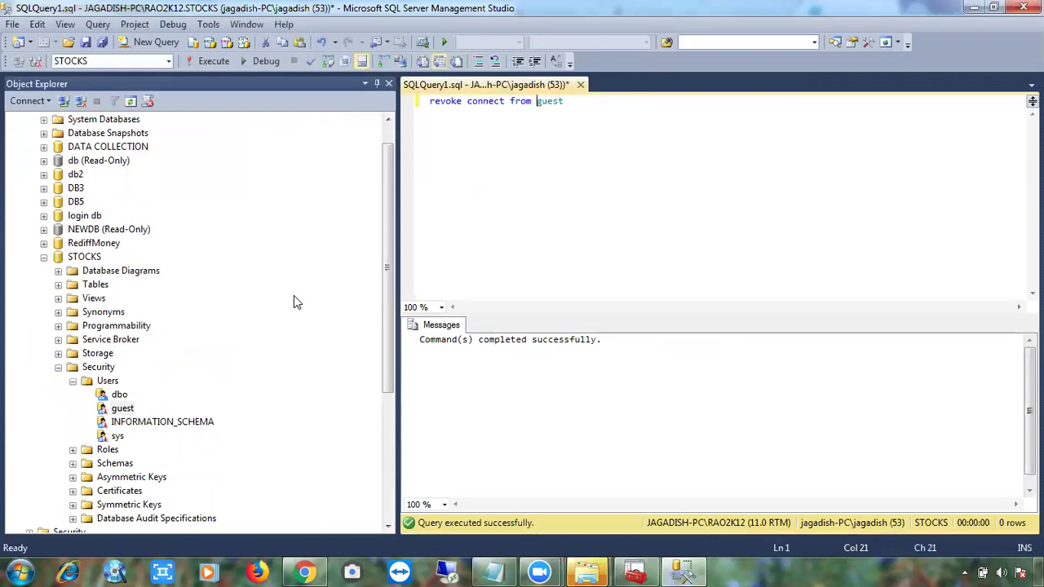
Collapse the Object Explorer tree and switch to the Notepad notes, highlighting 2012.
{"action": "left_click", "coordinate": [73, 381]}
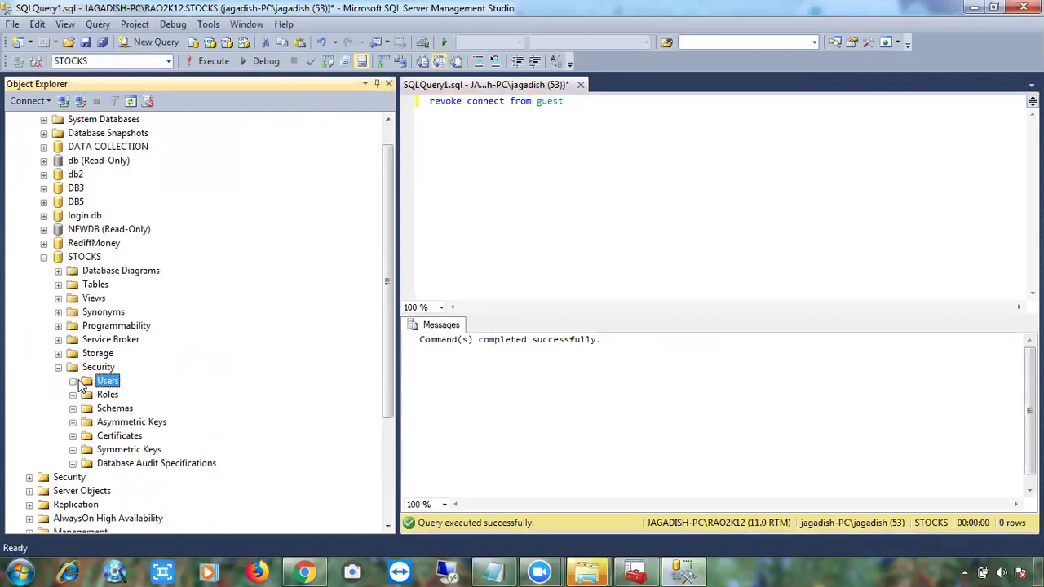
{"action": "left_click", "coordinate": [58, 367]}
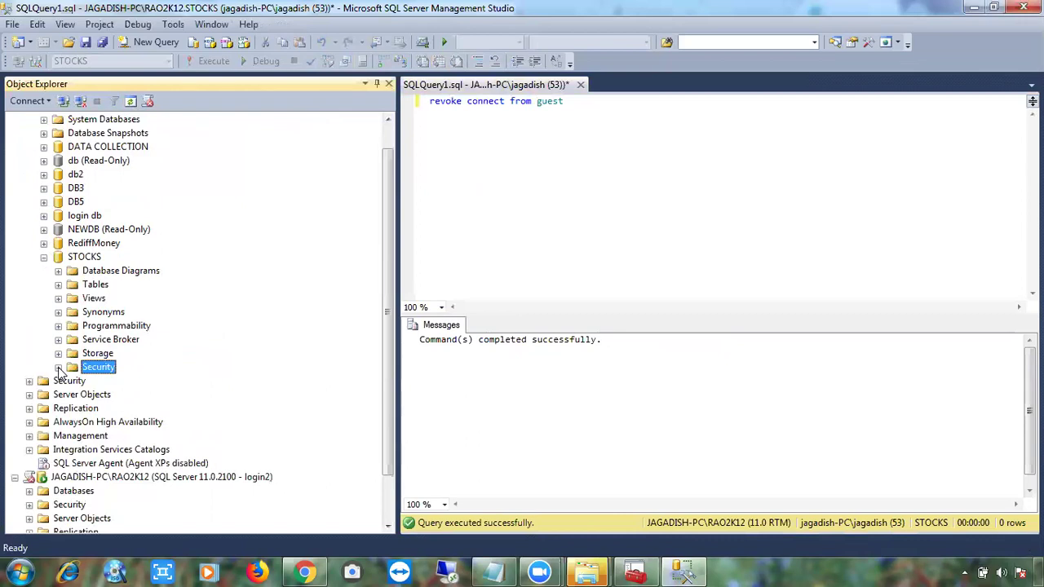
{"action": "left_click", "coordinate": [43, 258]}
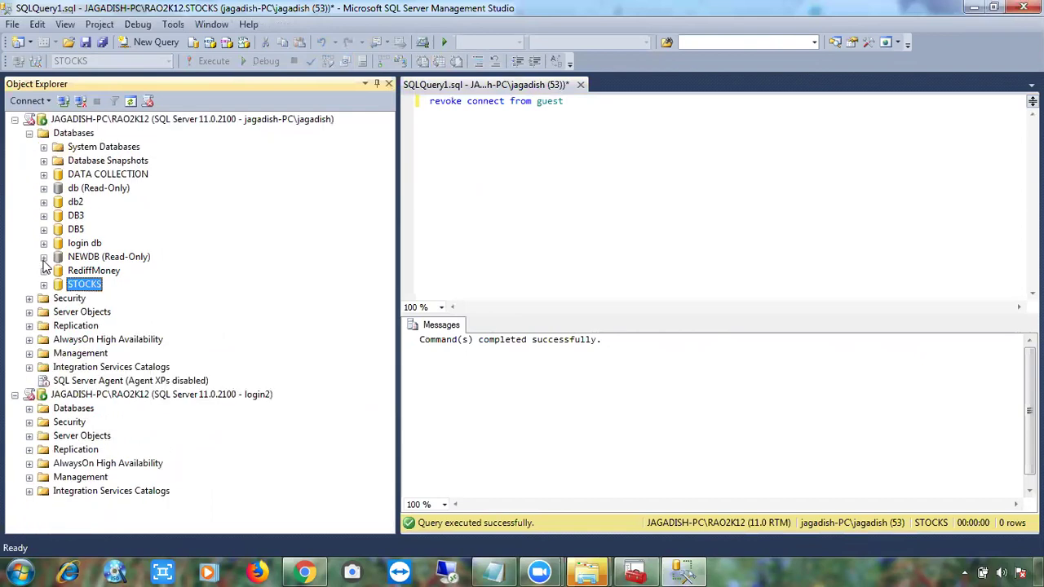
{"action": "left_click", "coordinate": [29, 133]}
{"action": "left_click", "coordinate": [535, 181]}
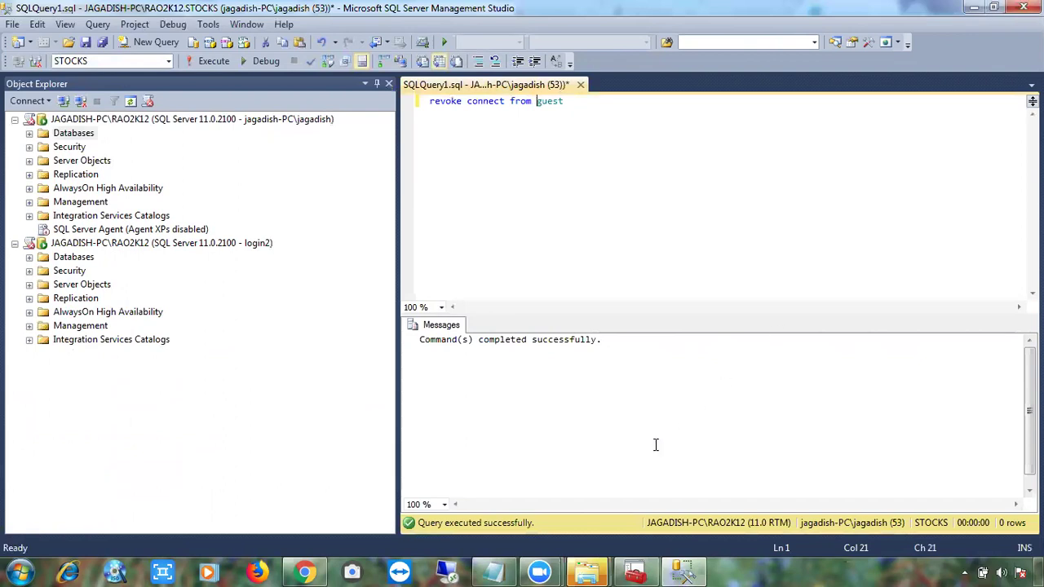
{"action": "left_click", "coordinate": [504, 569]}
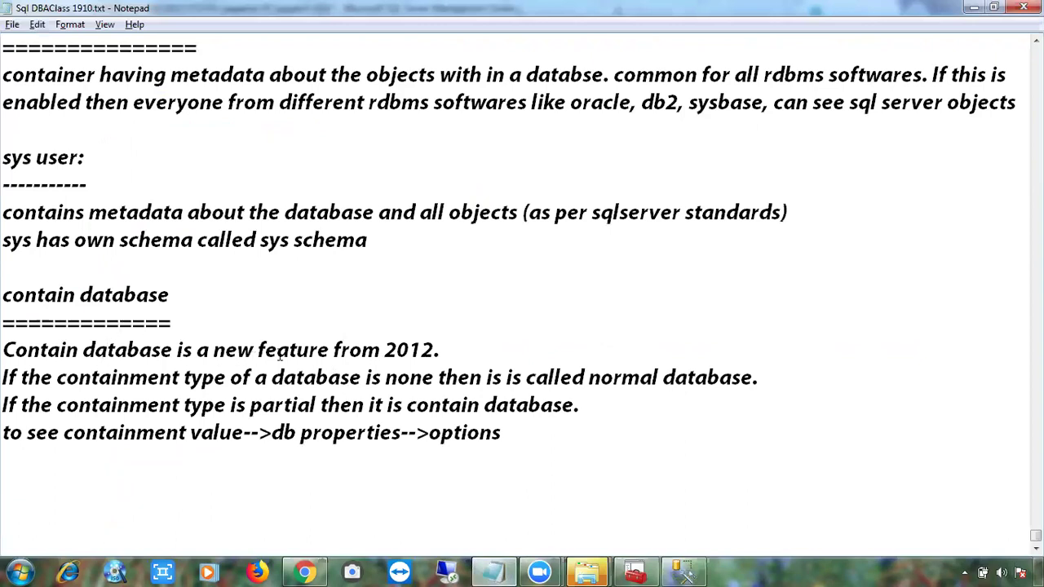
{"action": "left_click_drag", "start_coordinate": [349, 353], "coordinate": [421, 352]}
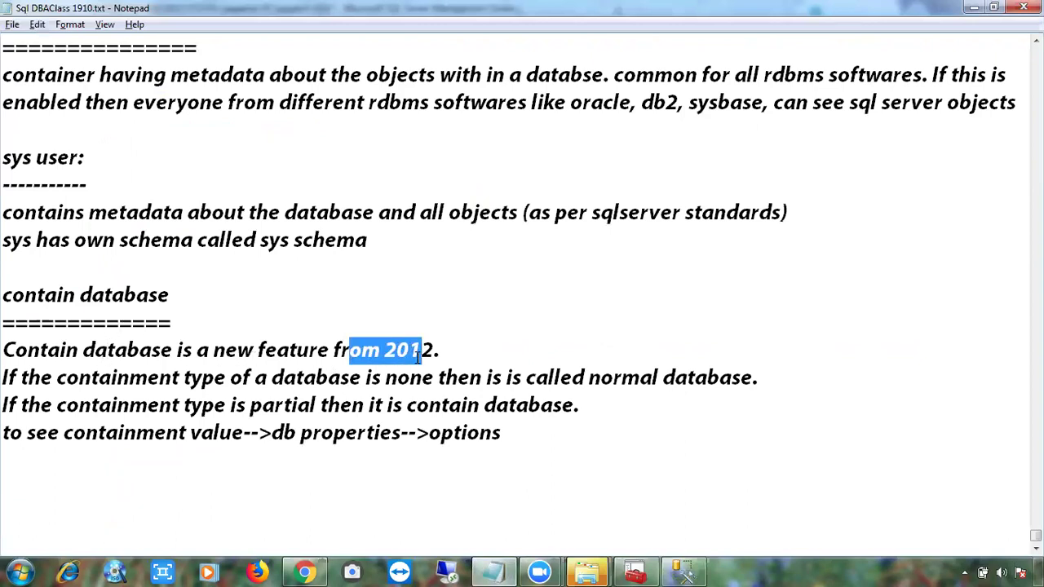
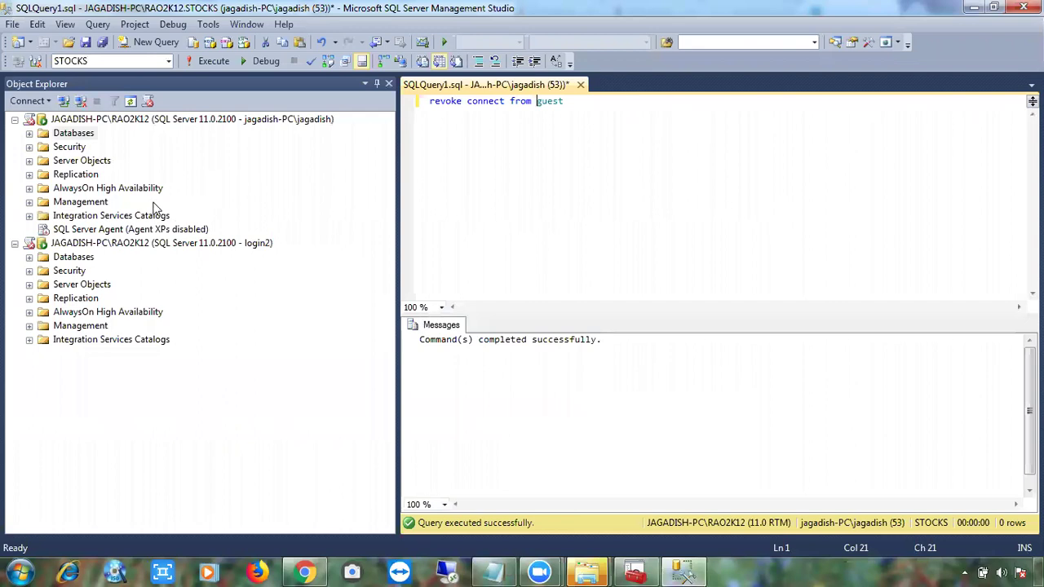
Disconnect the login2 connection, review the Security > Logins list, then begin a new Database Engine connection.
{"action": "left_click", "coordinate": [85, 244]}
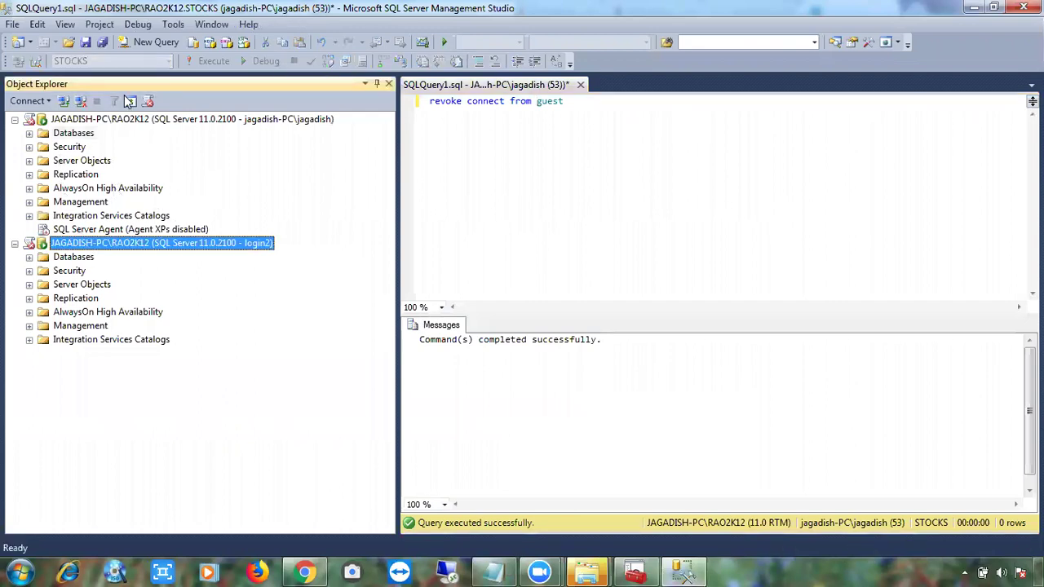
{"action": "left_click", "coordinate": [79, 101]}
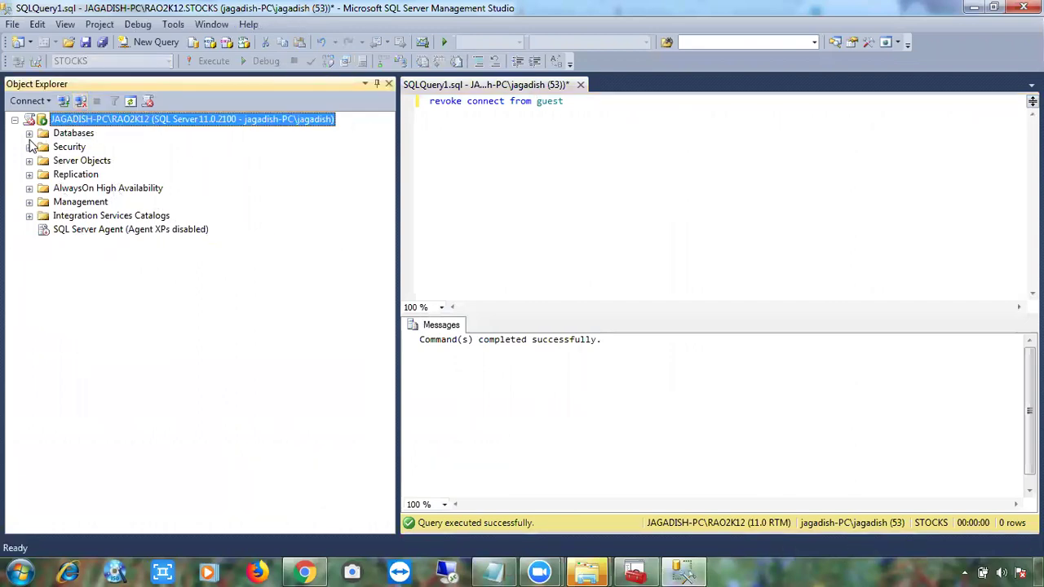
{"action": "left_click", "coordinate": [30, 146]}
{"action": "left_click", "coordinate": [44, 161]}
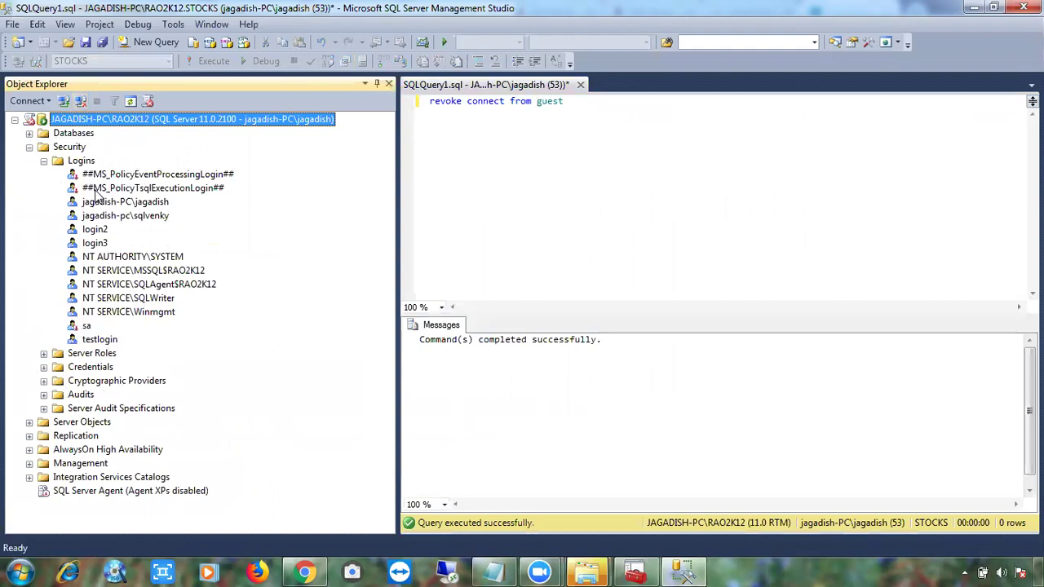
{"action": "left_click", "coordinate": [43, 161]}
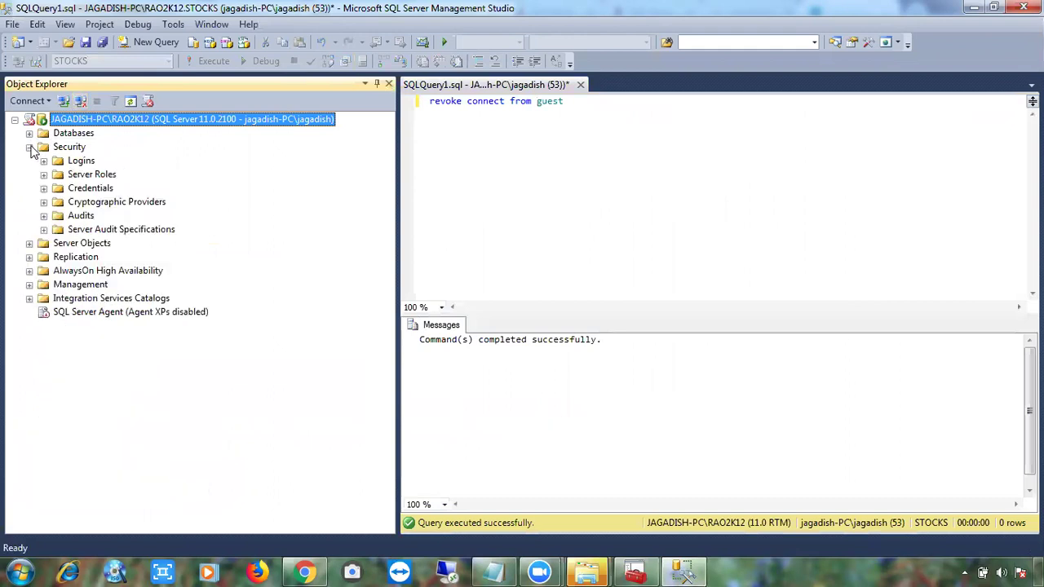
{"action": "left_click", "coordinate": [30, 147]}
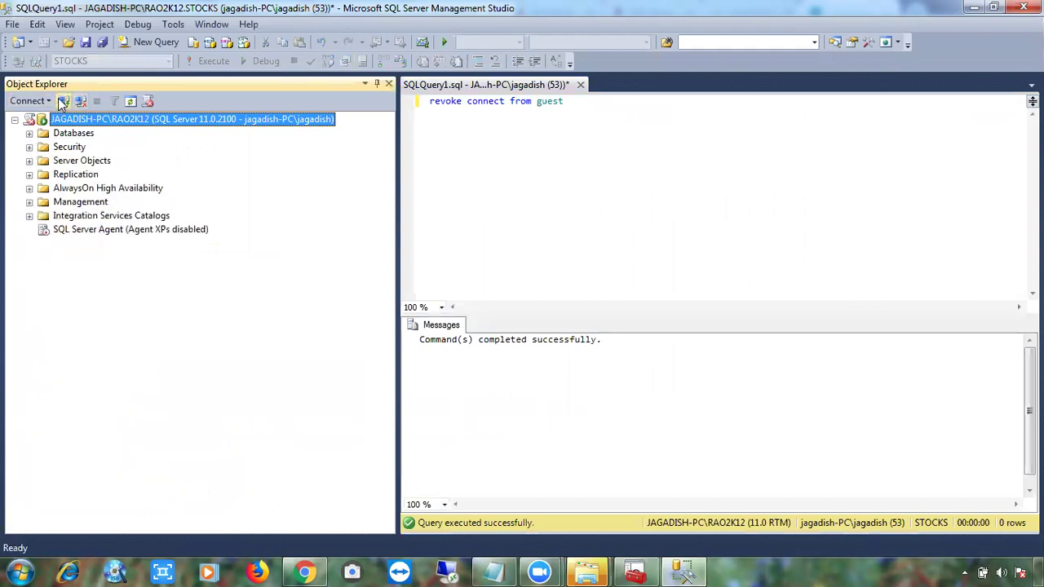
{"action": "left_click", "coordinate": [59, 98]}
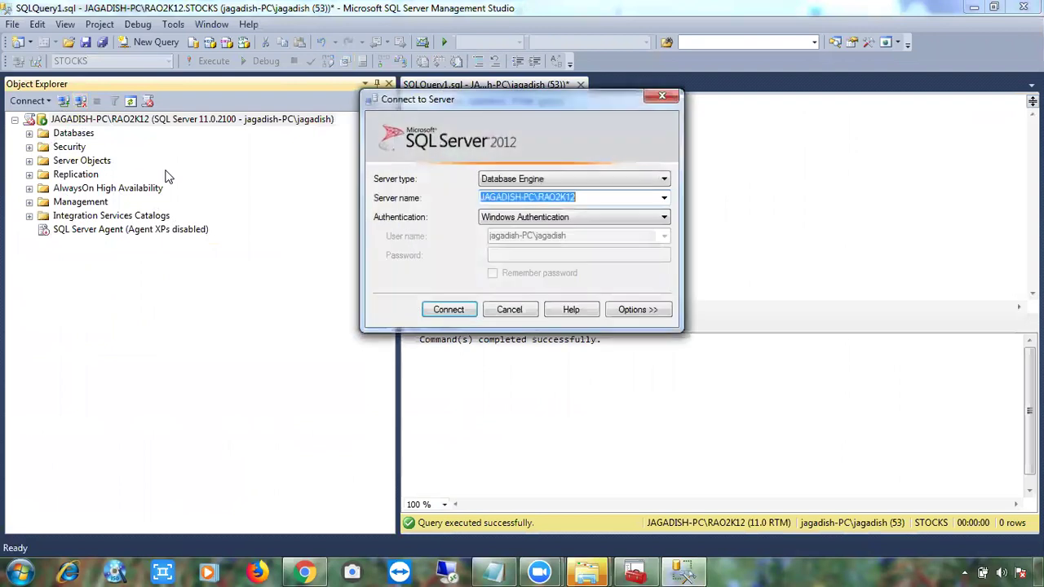
Connect to server JAGADISH-PC using Windows Authentication.
{"action": "left_click", "coordinate": [663, 198]}
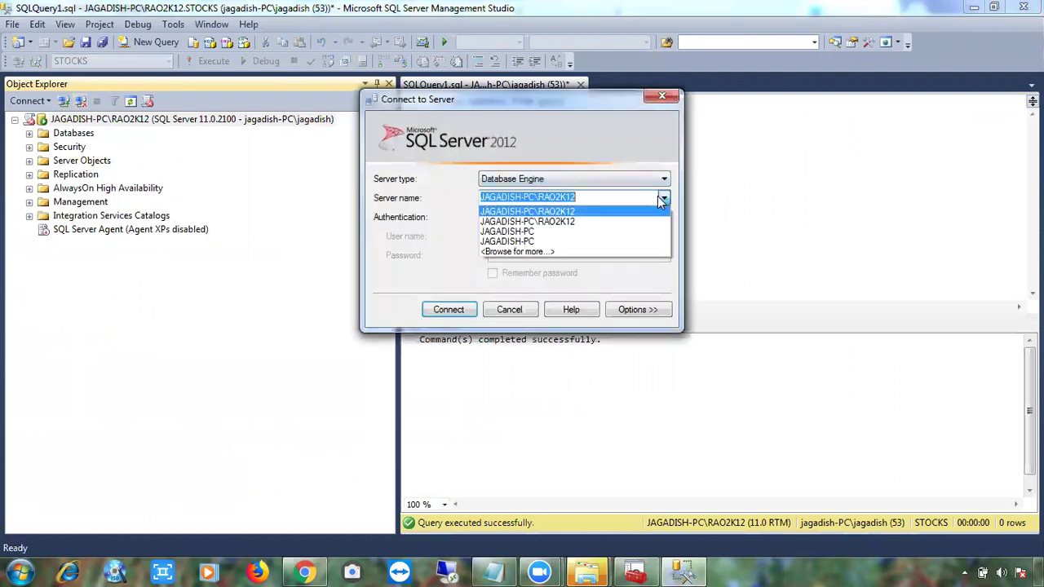
{"action": "left_click", "coordinate": [595, 233]}
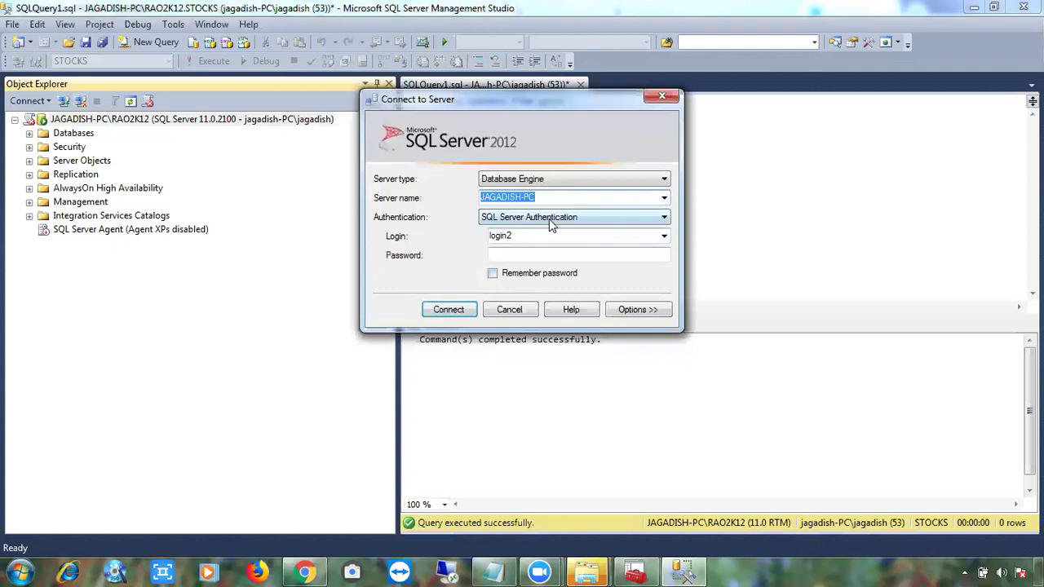
{"action": "left_click", "coordinate": [549, 219]}
{"action": "left_click", "coordinate": [546, 227]}
{"action": "left_click", "coordinate": [448, 310]}
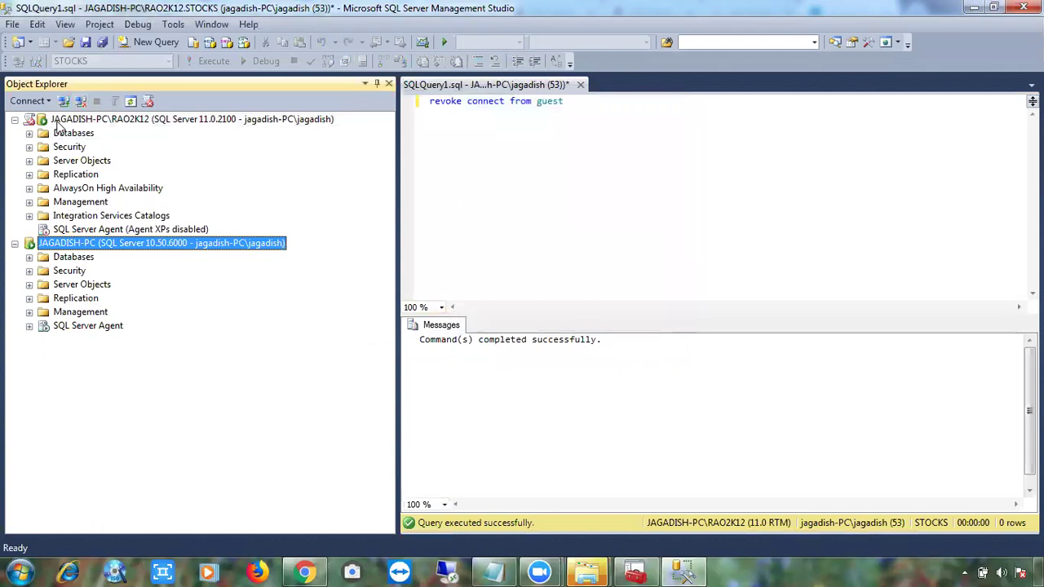
Expand the Databases folder of the RAO2K12 server.
{"action": "right_click", "coordinate": [58, 121]}
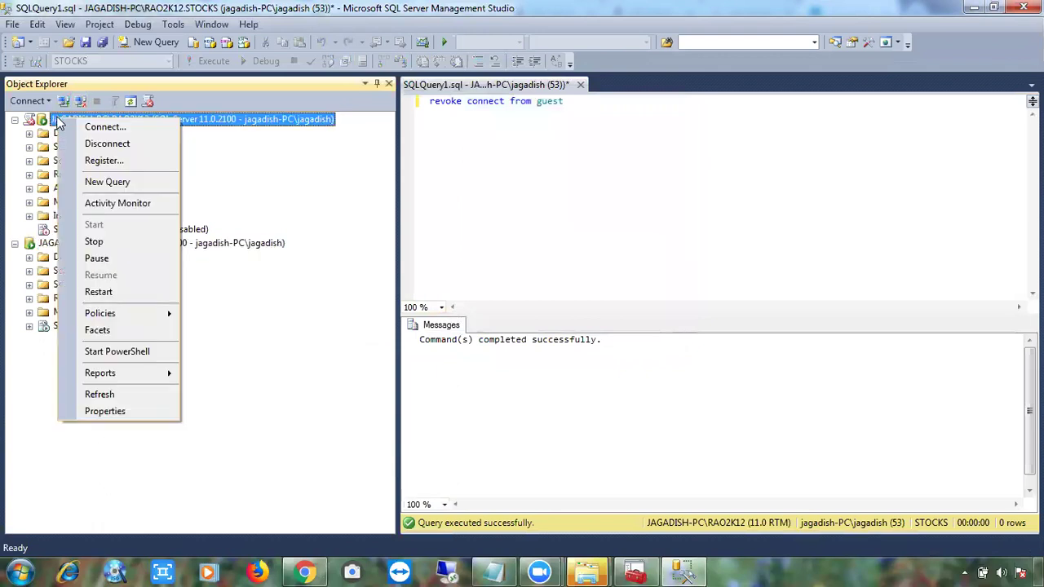
{"action": "mouse_move", "coordinate": [115, 373]}
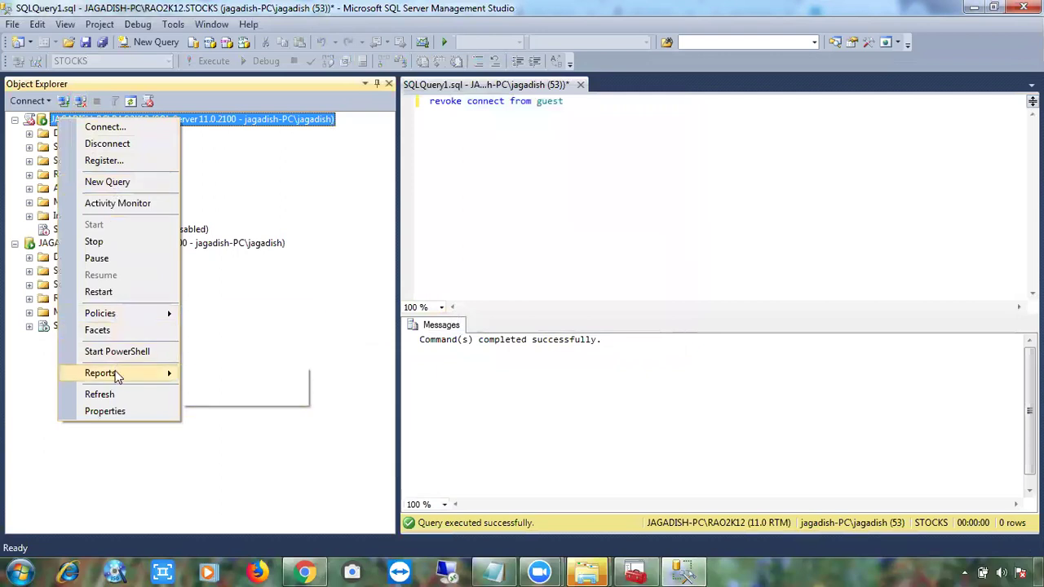
{"action": "left_click", "coordinate": [268, 344]}
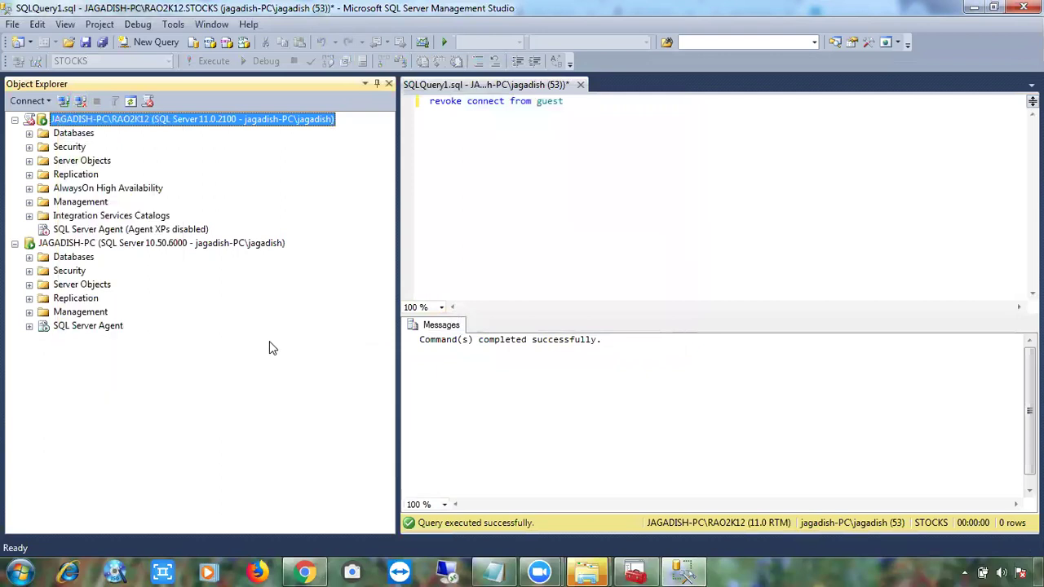
{"action": "left_click", "coordinate": [29, 133]}
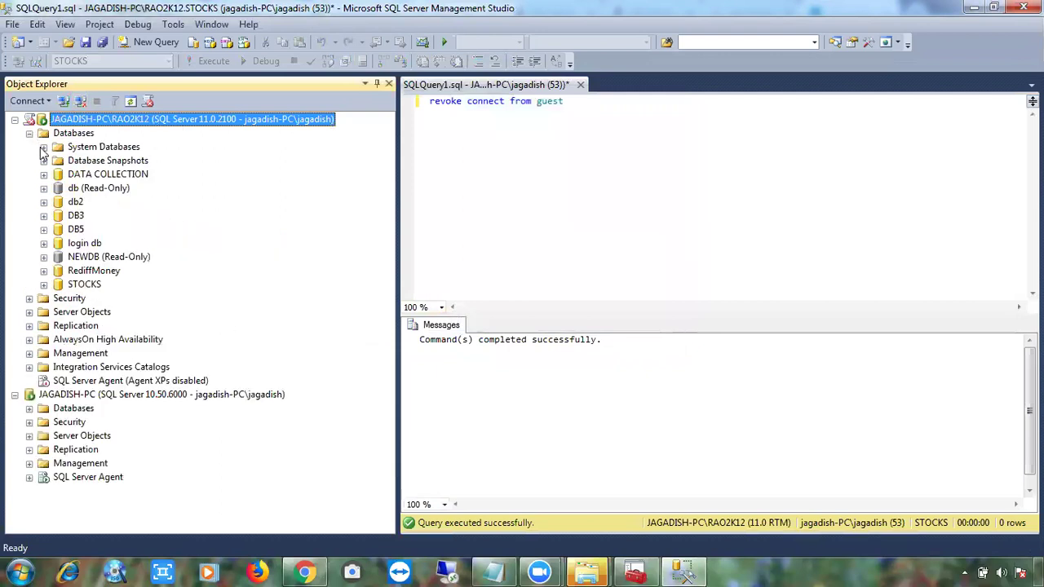
Confirm DB3's containment type is None, cancel unchanged, and expand JAGADISH-PC's databases.
{"action": "right_click", "coordinate": [81, 218]}
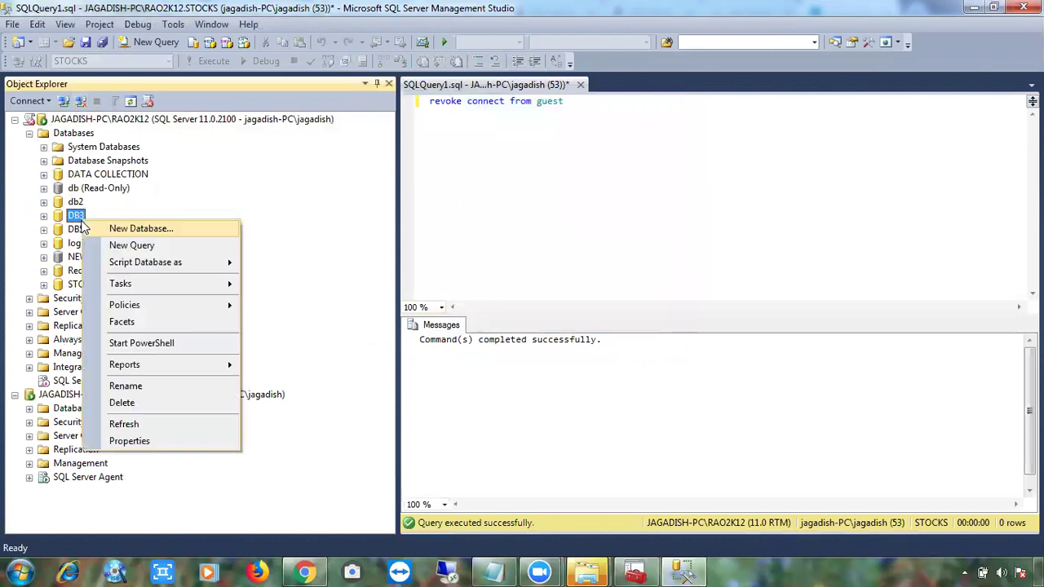
{"action": "left_click", "coordinate": [129, 442]}
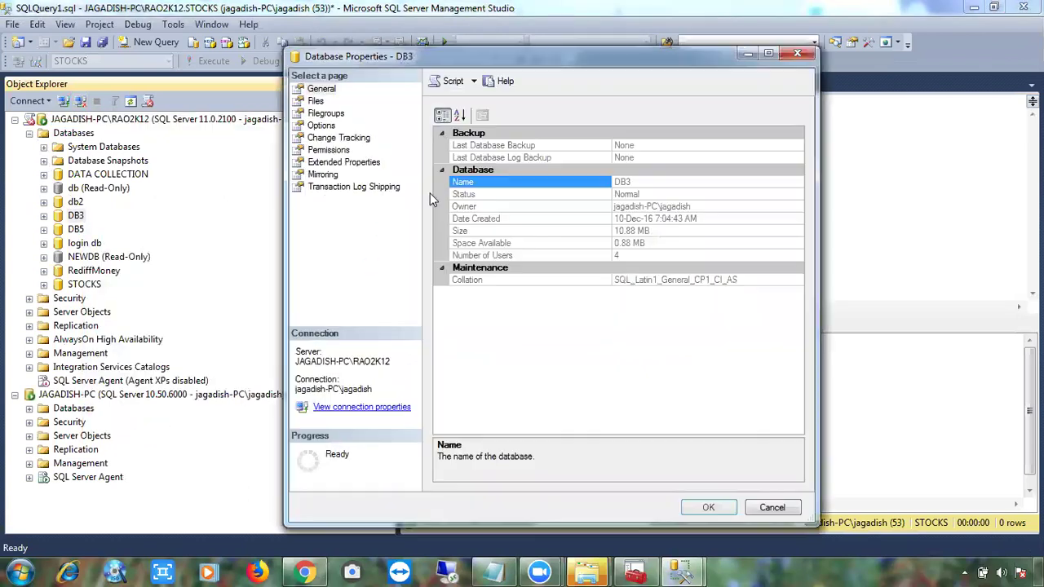
{"action": "left_click", "coordinate": [321, 125]}
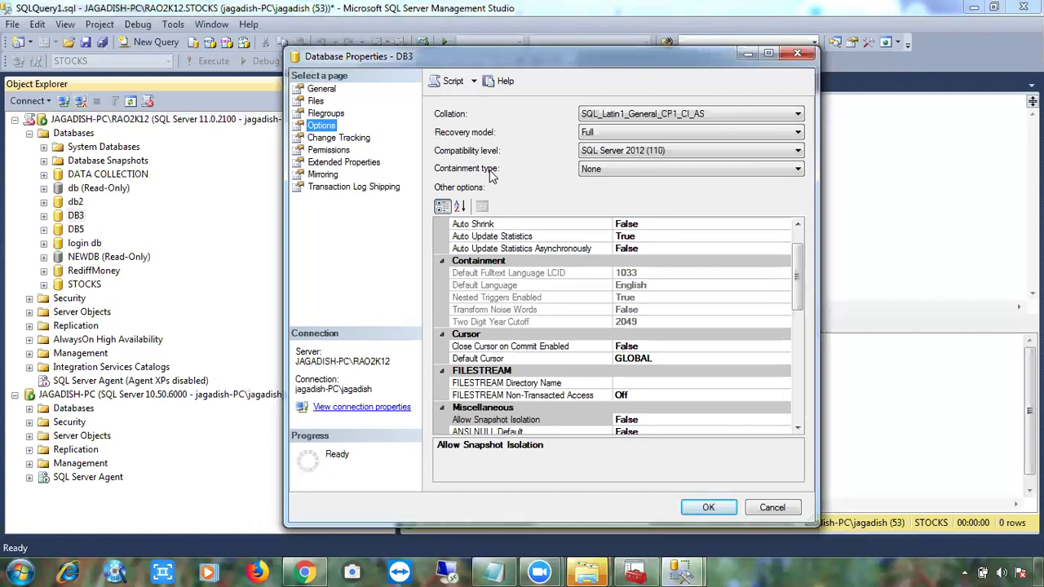
{"action": "left_click", "coordinate": [796, 508]}
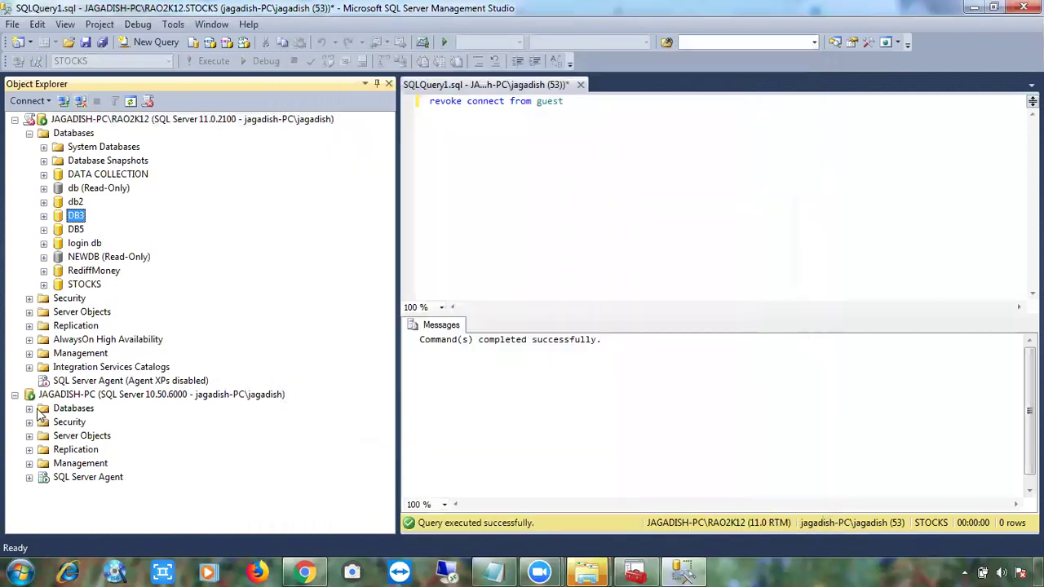
{"action": "left_click", "coordinate": [29, 407]}
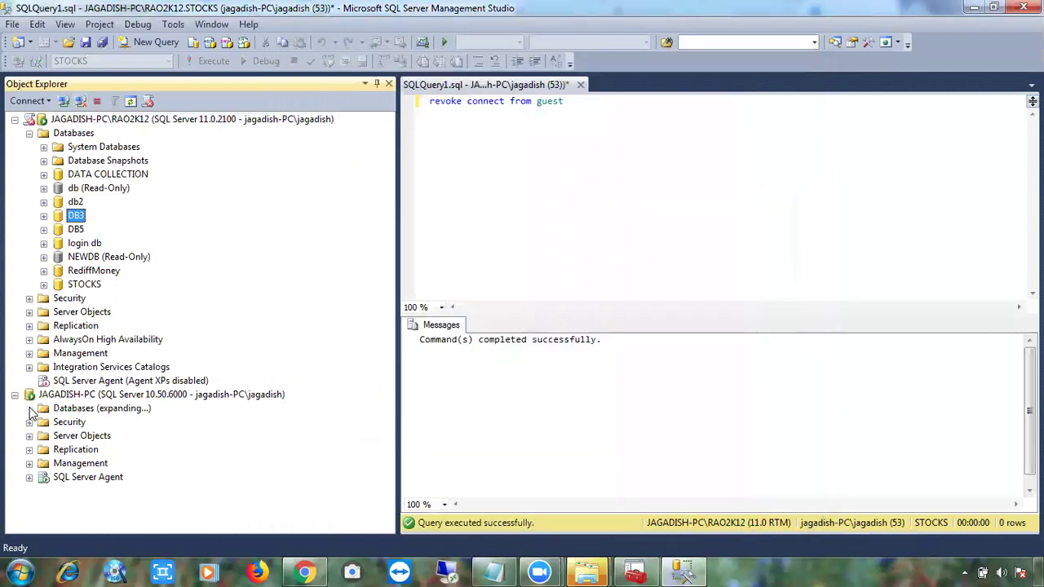
Open LOCK TEST's Options page showing compatibility level SQL Server 2008 (100) and containment None.
{"action": "right_click", "coordinate": [84, 354]}
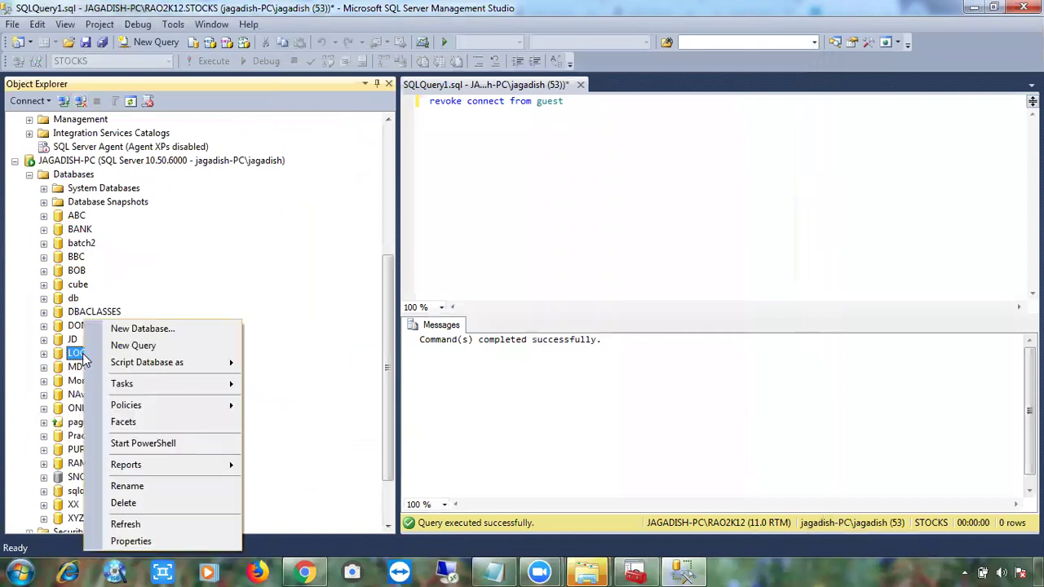
{"action": "left_click", "coordinate": [132, 540]}
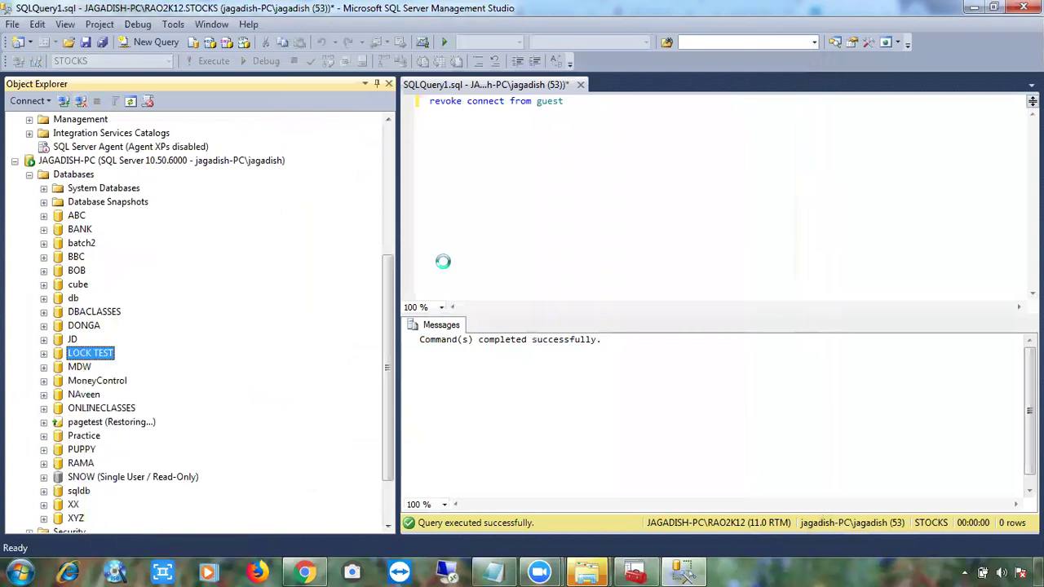
{"action": "left_click", "coordinate": [329, 128]}
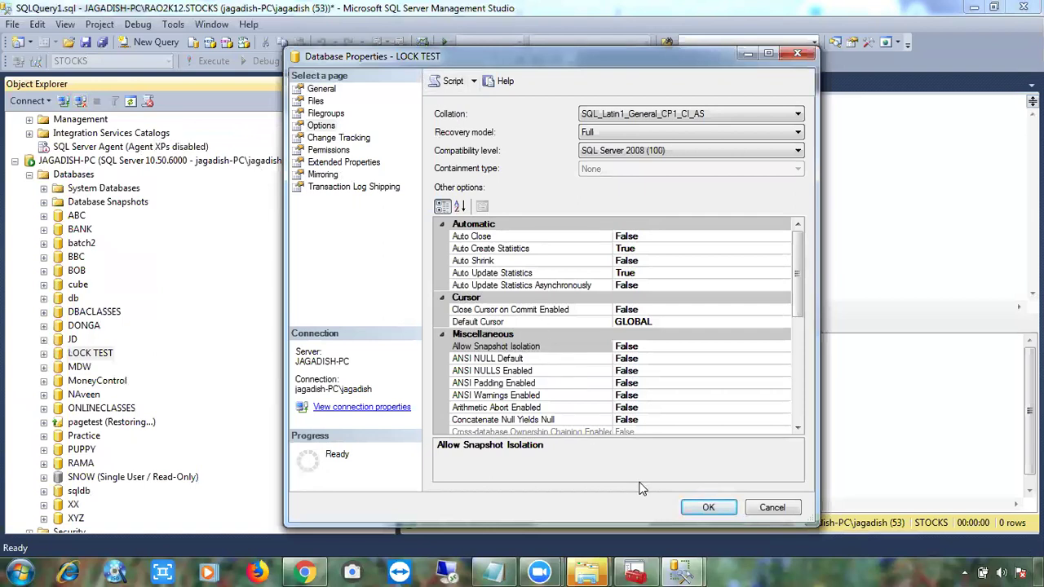
Launch a second Management Studio via Run 'ssms' and connect to JAGADISH-PC.
{"action": "key", "text": "super+r"}
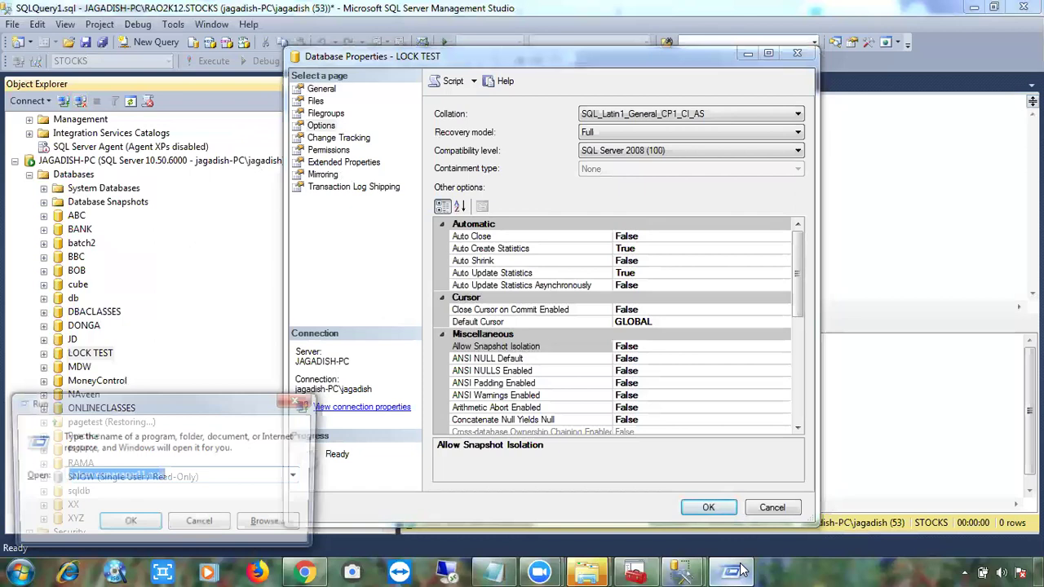
{"action": "type", "text": "ssms"}
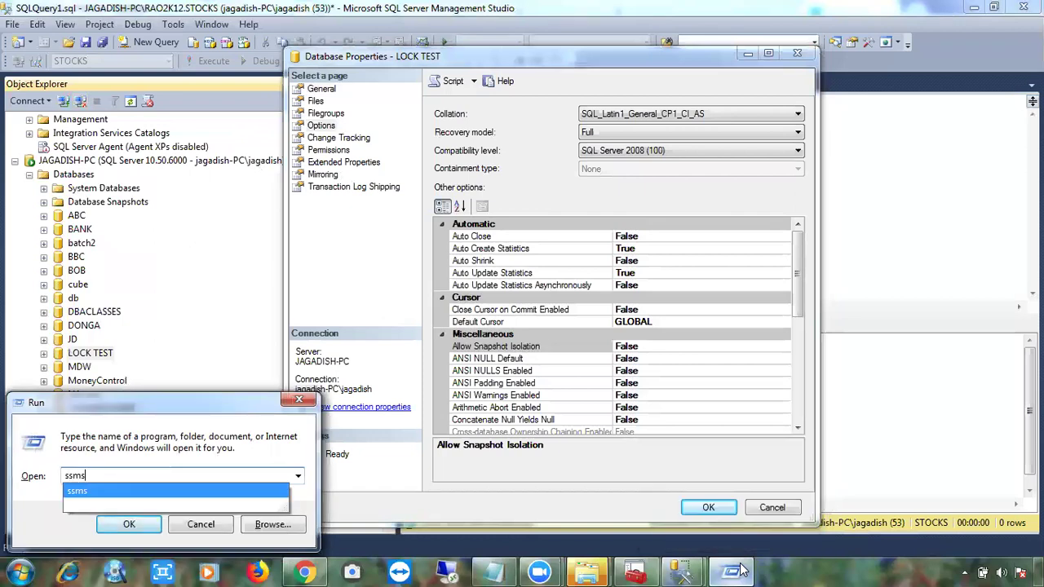
{"action": "key", "text": "Return"}
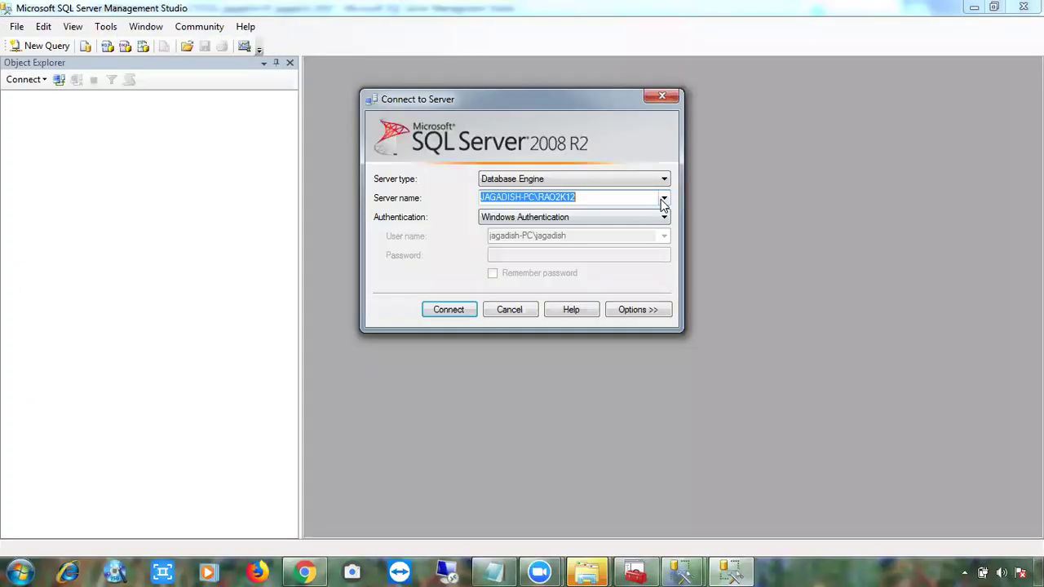
{"action": "left_click", "coordinate": [663, 199]}
{"action": "left_click", "coordinate": [581, 225]}
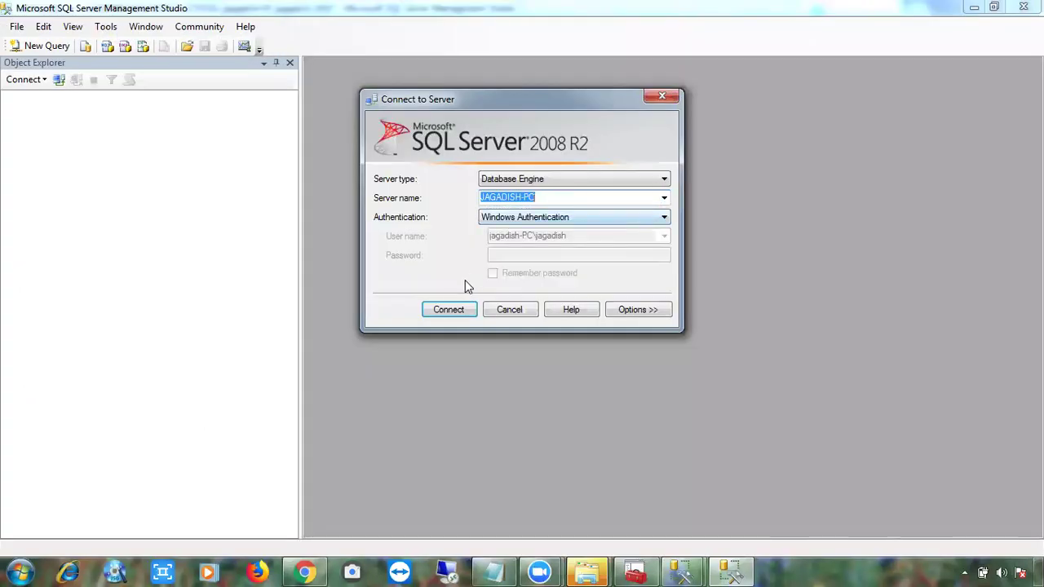
{"action": "left_click", "coordinate": [444, 309]}
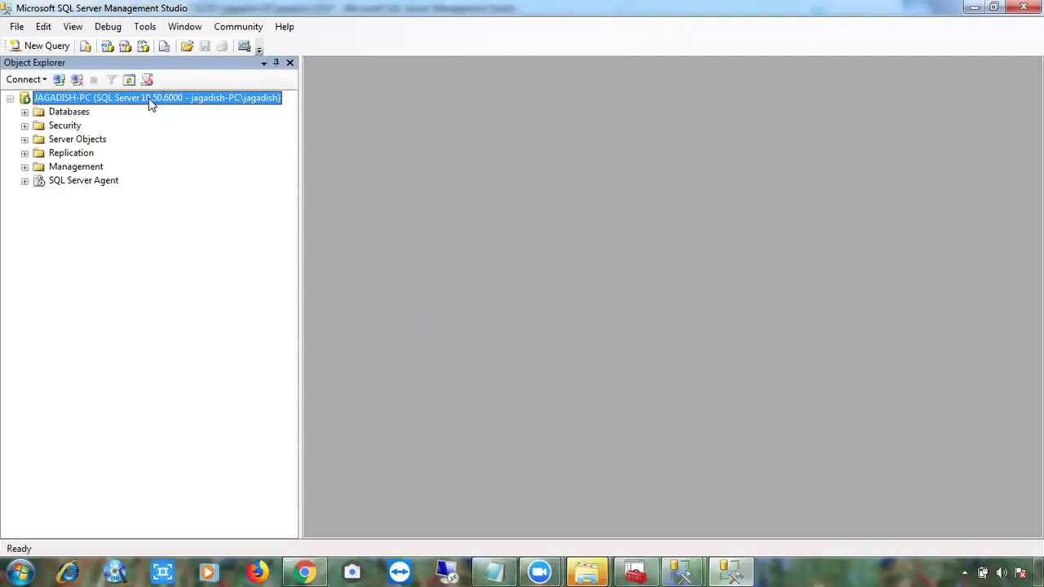
View batch2's database options: recovery model Full, compatibility level SQL Server 2008 (100).
{"action": "left_click", "coordinate": [25, 112]}
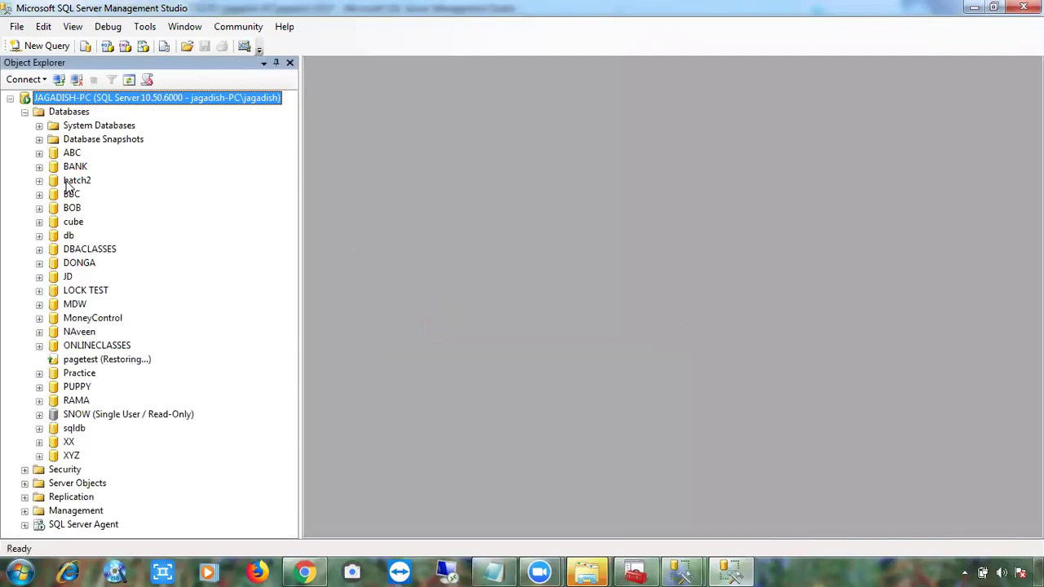
{"action": "right_click", "coordinate": [70, 184]}
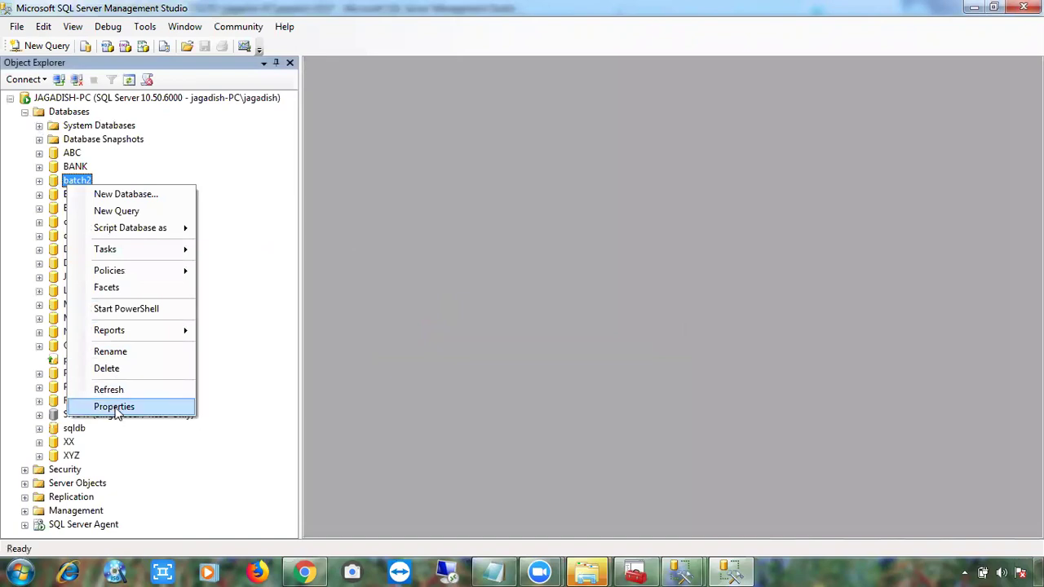
{"action": "left_click", "coordinate": [114, 408]}
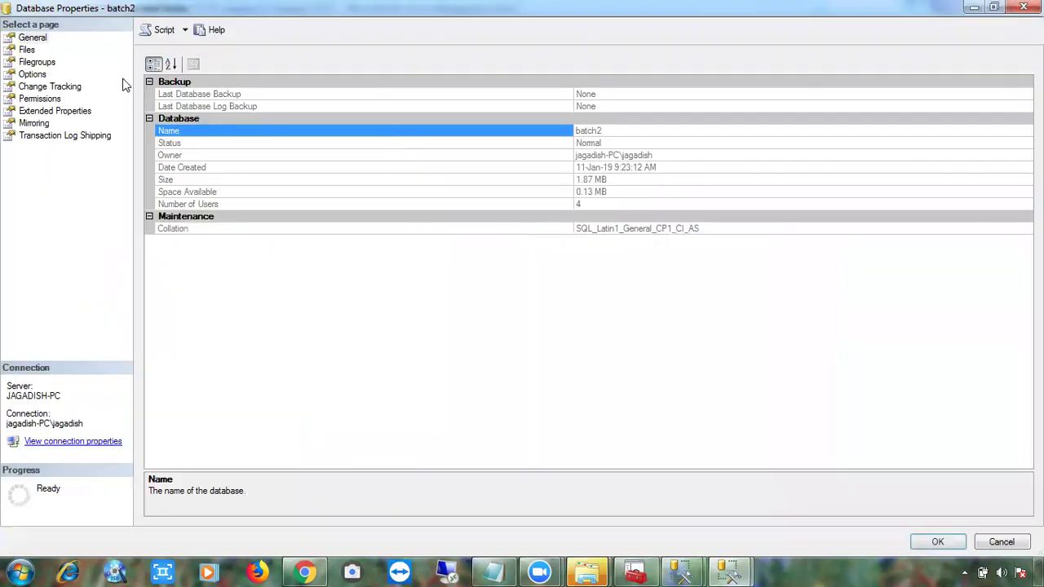
{"action": "left_click", "coordinate": [40, 75]}
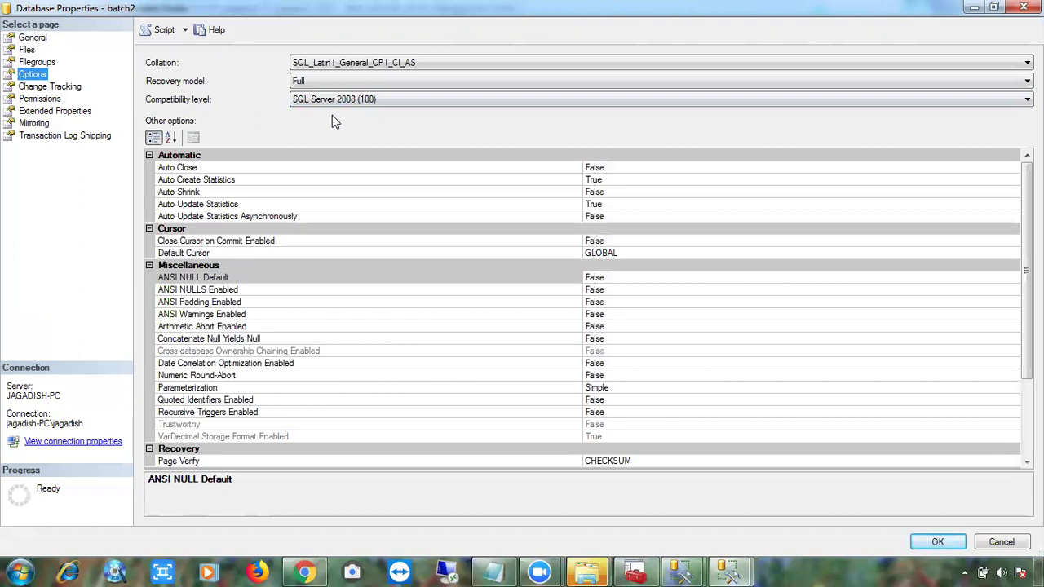
Bring up the SQLQuery1.sql Management Studio window from the taskbar.
{"action": "left_click", "coordinate": [731, 569]}
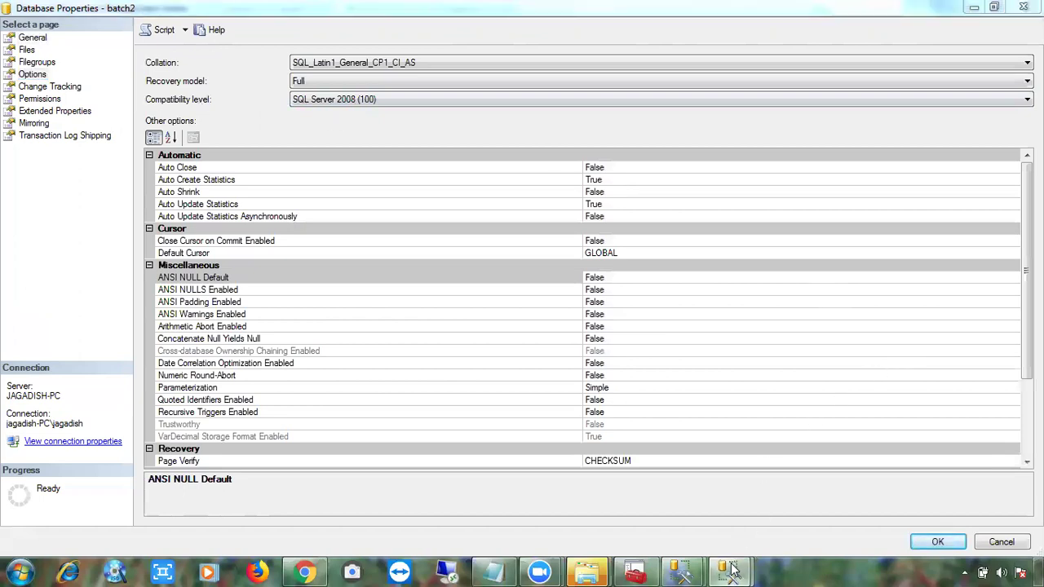
{"action": "mouse_move", "coordinate": [730, 570]}
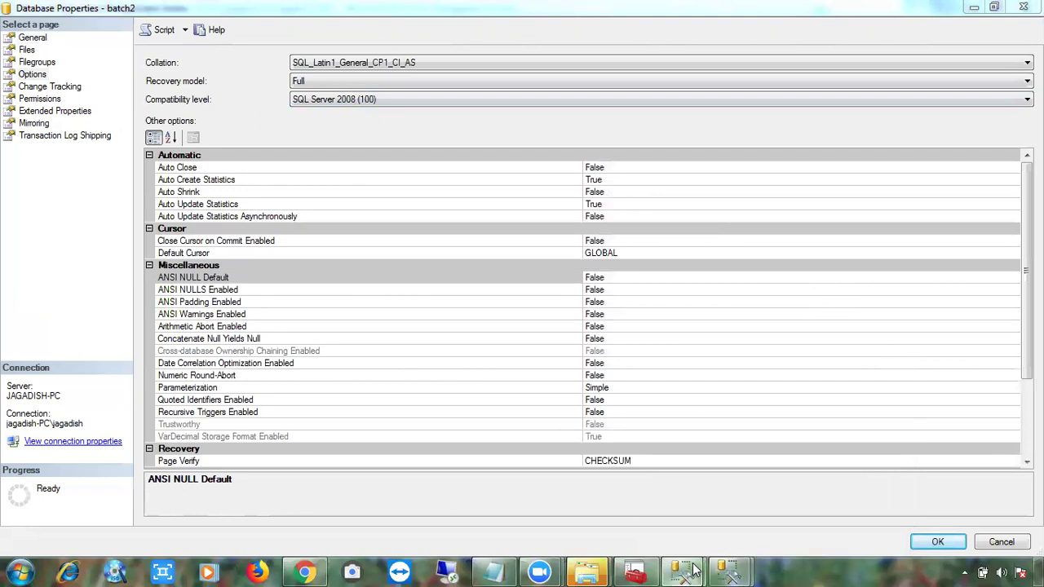
{"action": "mouse_move", "coordinate": [683, 571]}
{"action": "left_click", "coordinate": [644, 522]}
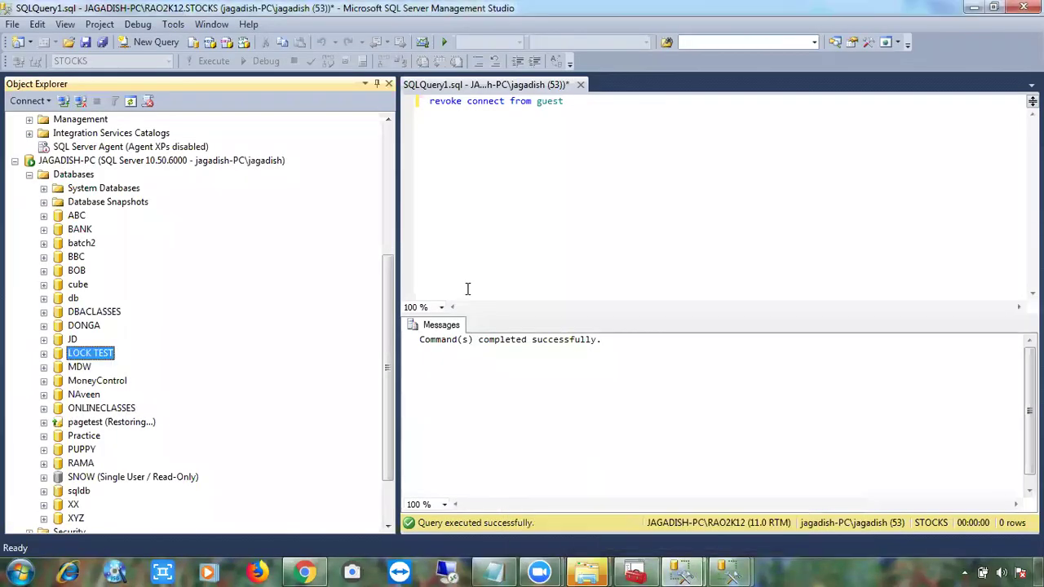
{"action": "right_click", "coordinate": [91, 357]}
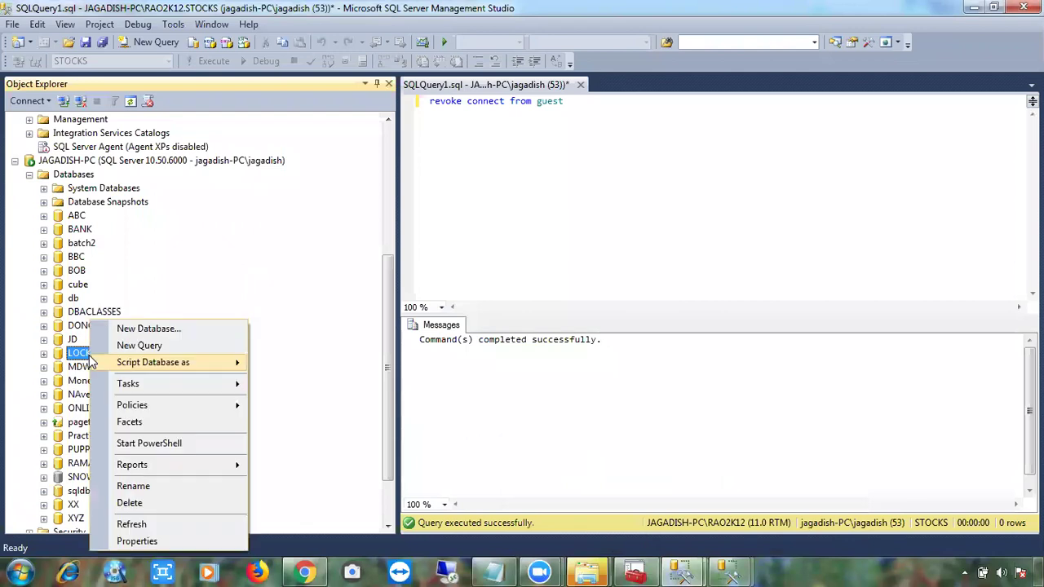
{"action": "left_click", "coordinate": [155, 542]}
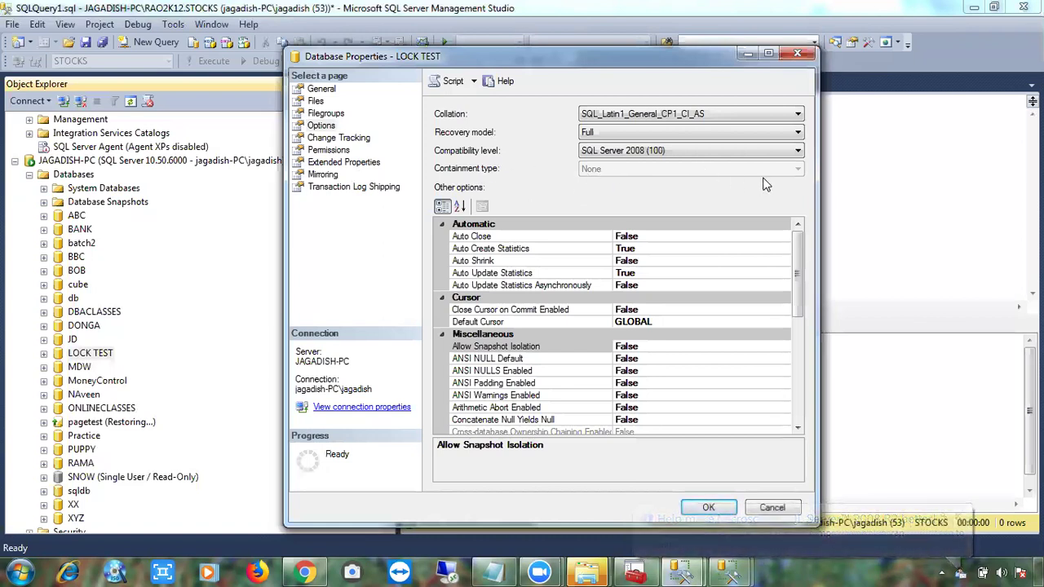
{"action": "left_click", "coordinate": [795, 155]}
{"action": "left_click", "coordinate": [790, 162]}
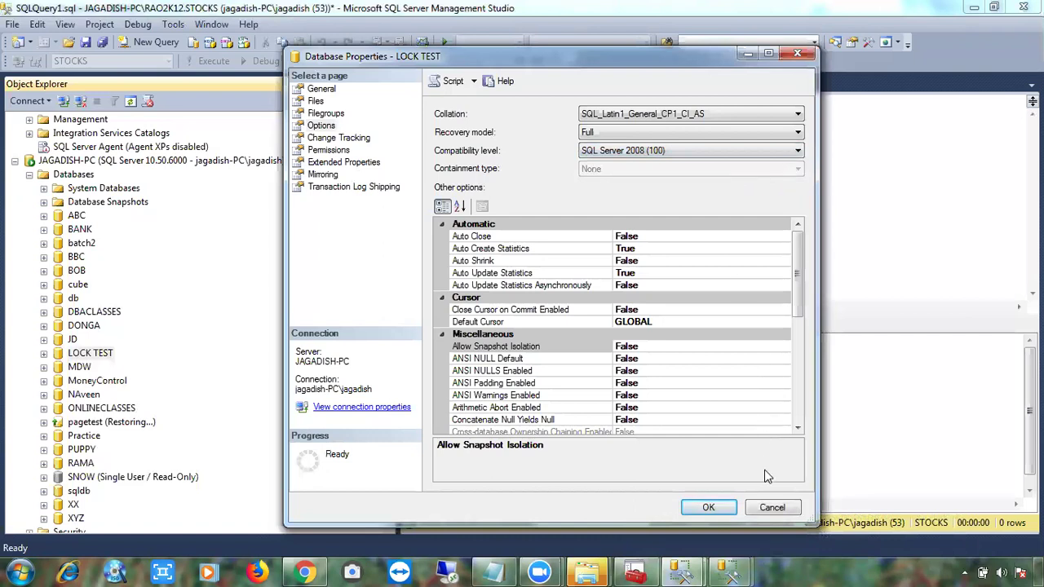
{"action": "left_click", "coordinate": [769, 506]}
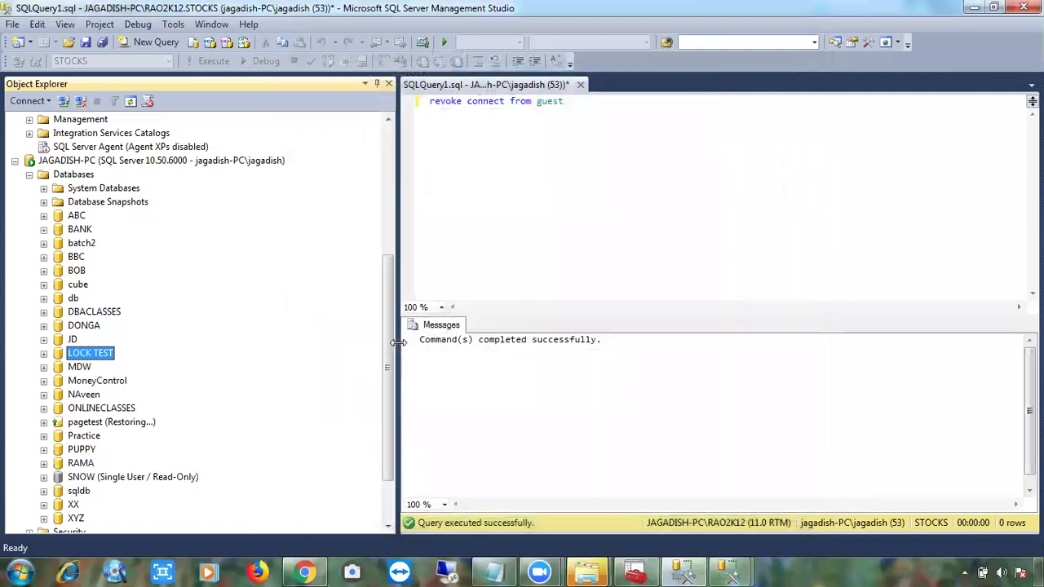
{"action": "left_click_drag", "start_coordinate": [387, 342], "coordinate": [384, 209]}
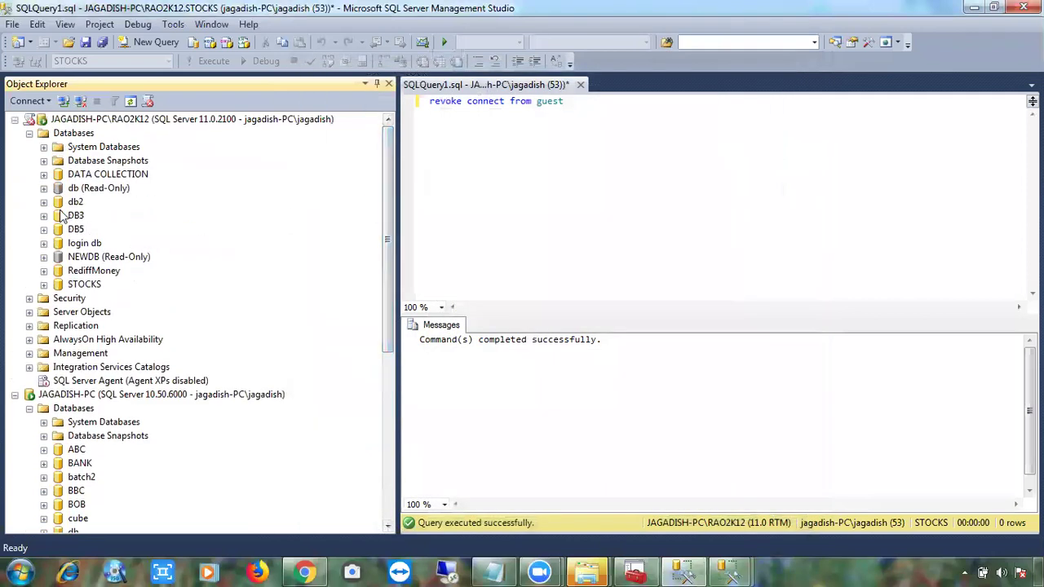
{"action": "right_click", "coordinate": [71, 232]}
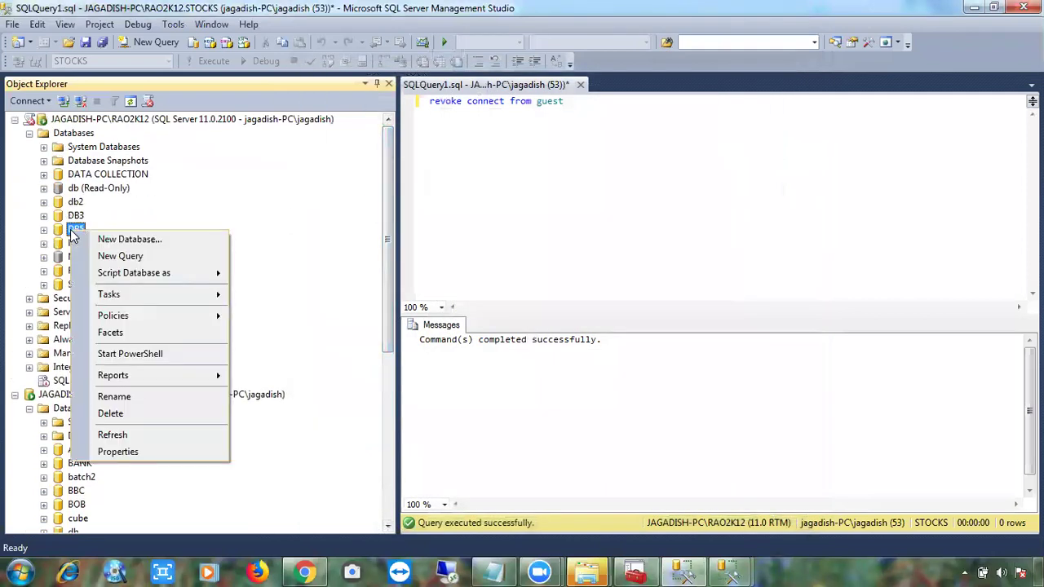
{"action": "left_click", "coordinate": [138, 444]}
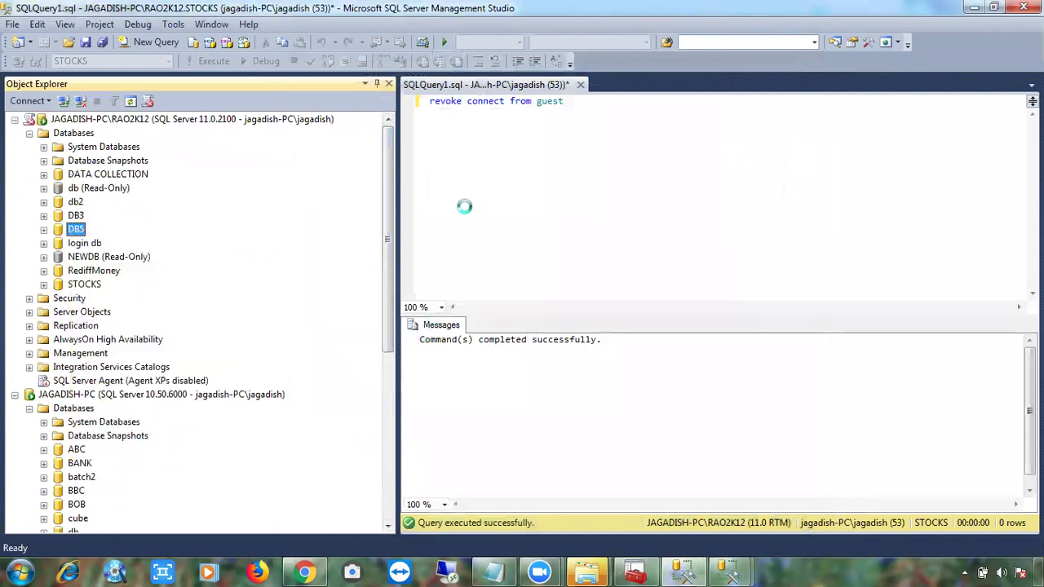
{"action": "left_click", "coordinate": [321, 125]}
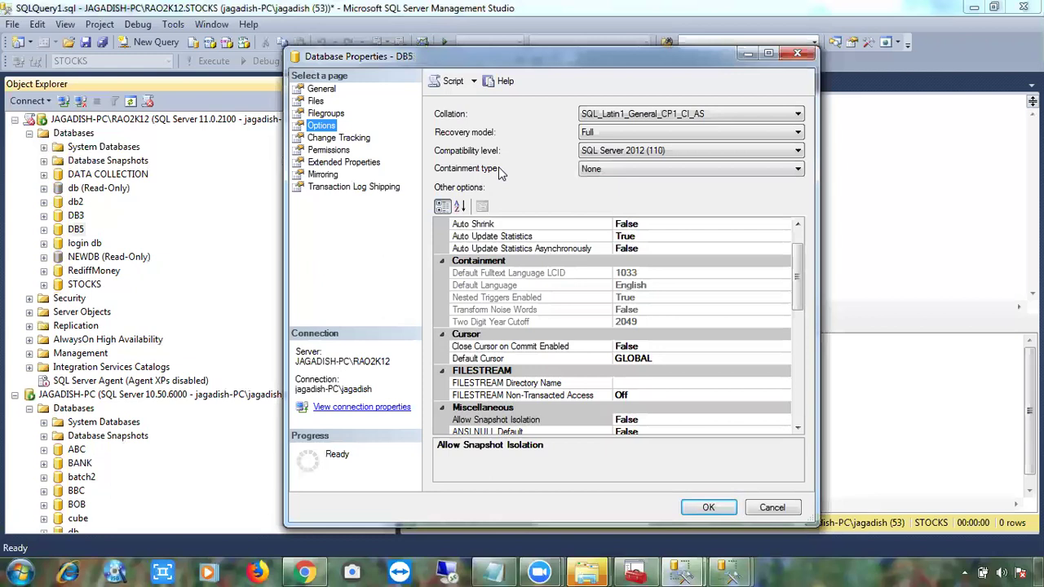
{"action": "left_click", "coordinate": [612, 171]}
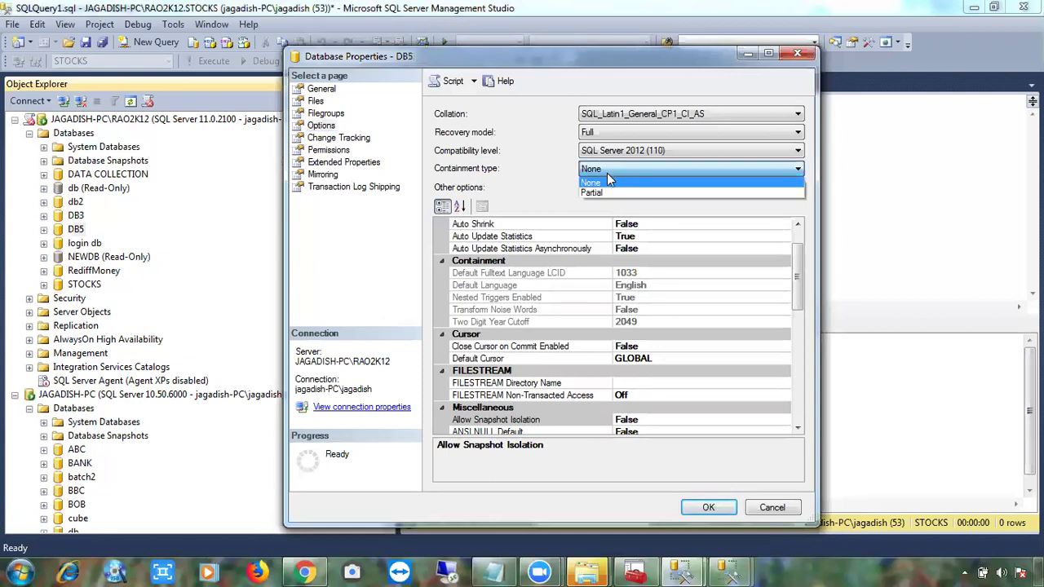
{"action": "left_click", "coordinate": [591, 183]}
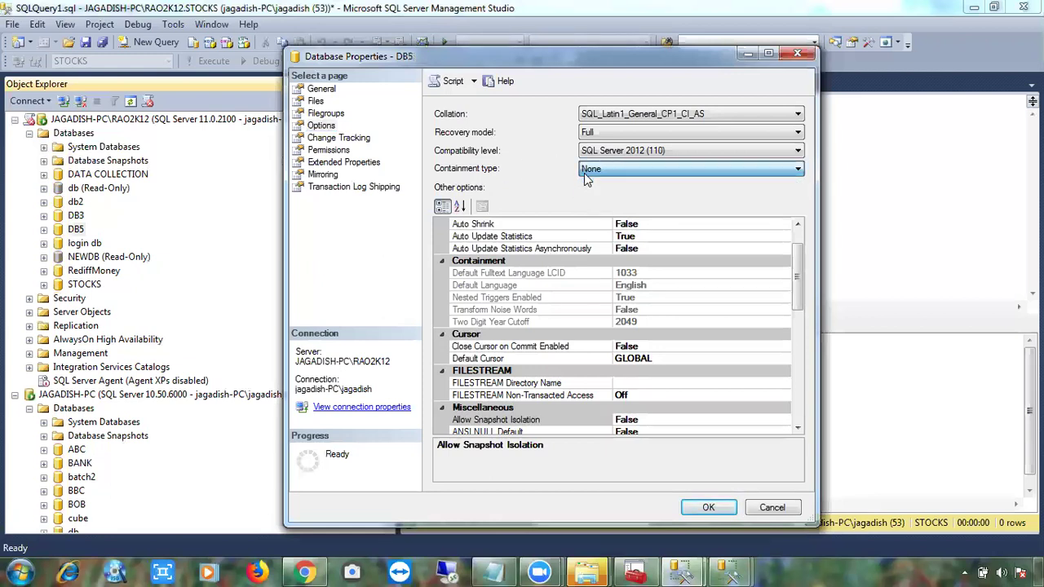
{"action": "left_click", "coordinate": [775, 507]}
Switch to the other Management Studio window and collapse the local server's database list.
{"action": "mouse_move", "coordinate": [717, 571]}
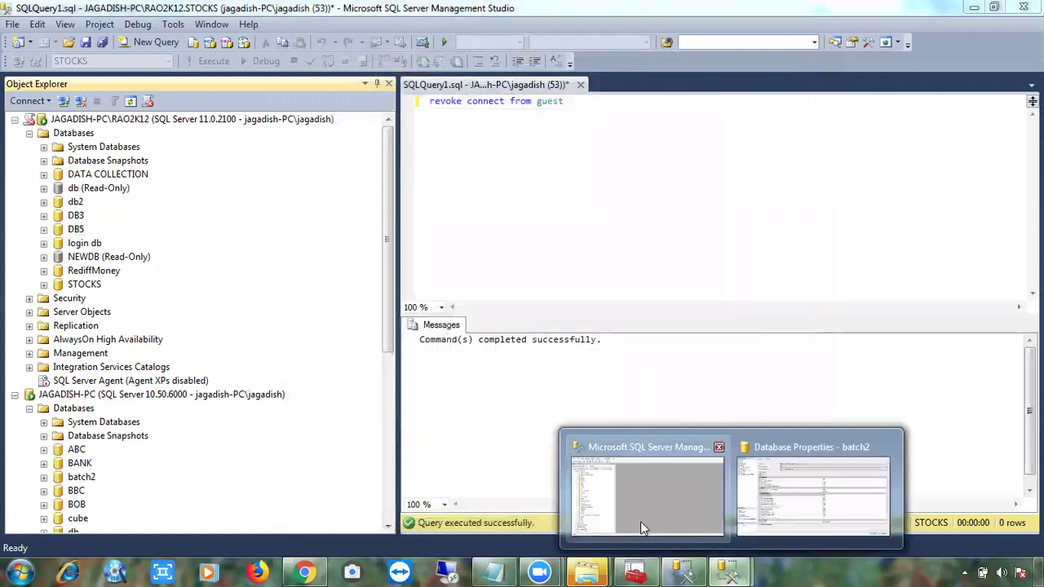
{"action": "left_click", "coordinate": [641, 513]}
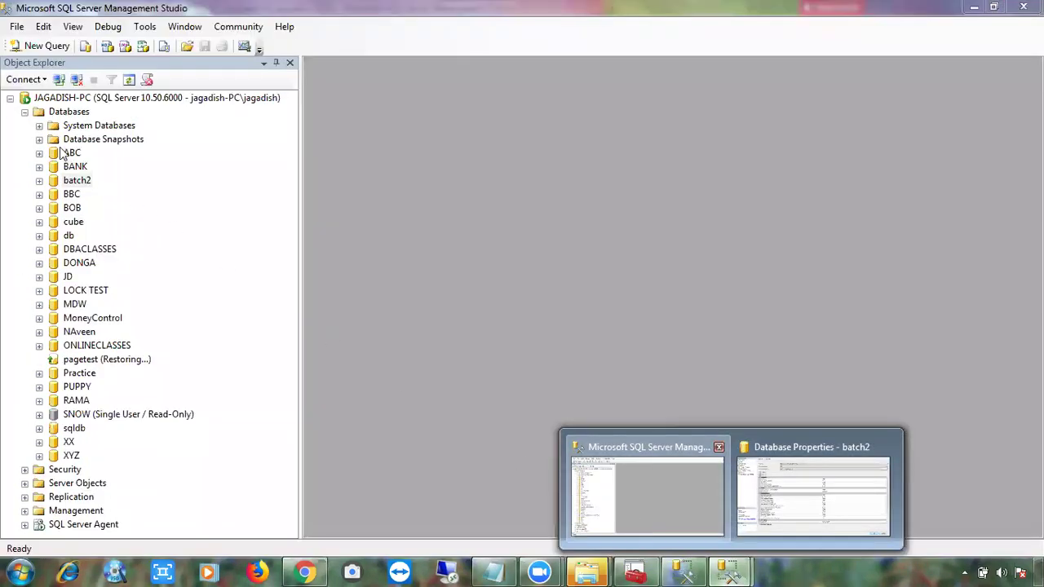
{"action": "left_click", "coordinate": [25, 112]}
Connect to JAGADISH-PC\RAO2K12 and expand its Databases folder.
{"action": "left_click", "coordinate": [58, 80]}
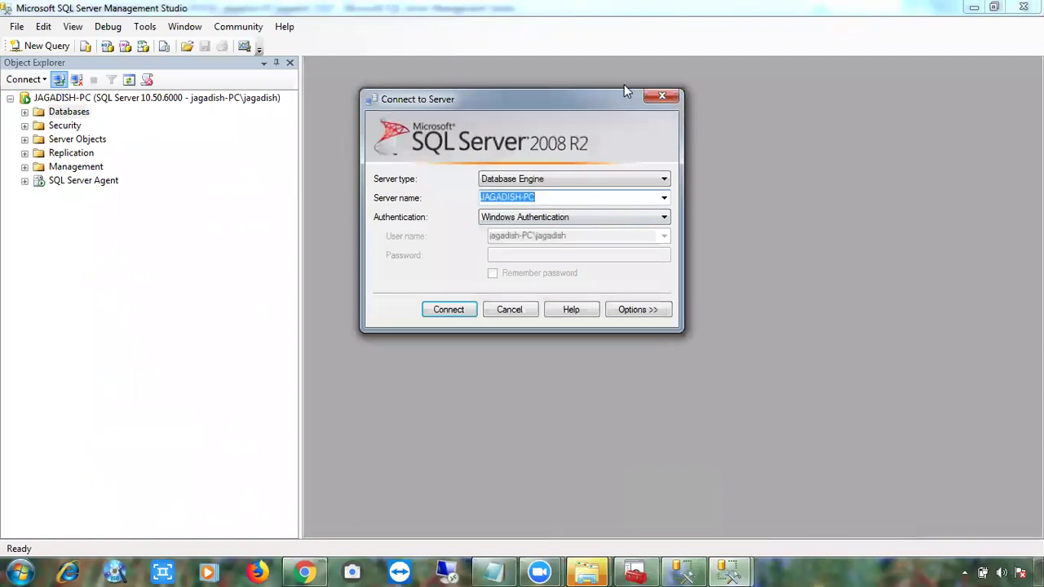
{"action": "left_click", "coordinate": [664, 198]}
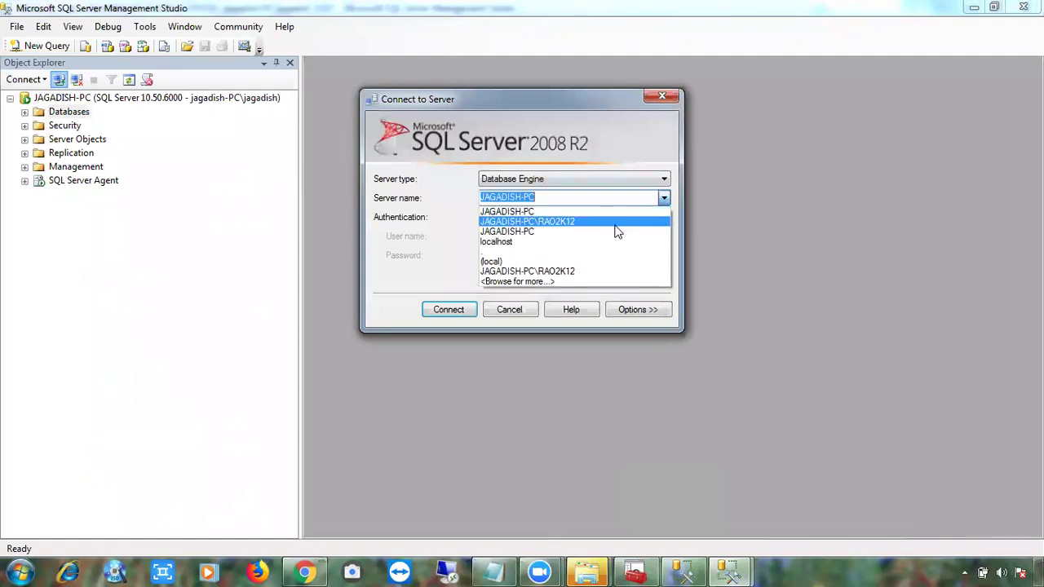
{"action": "left_click", "coordinate": [615, 224]}
{"action": "left_click", "coordinate": [448, 310]}
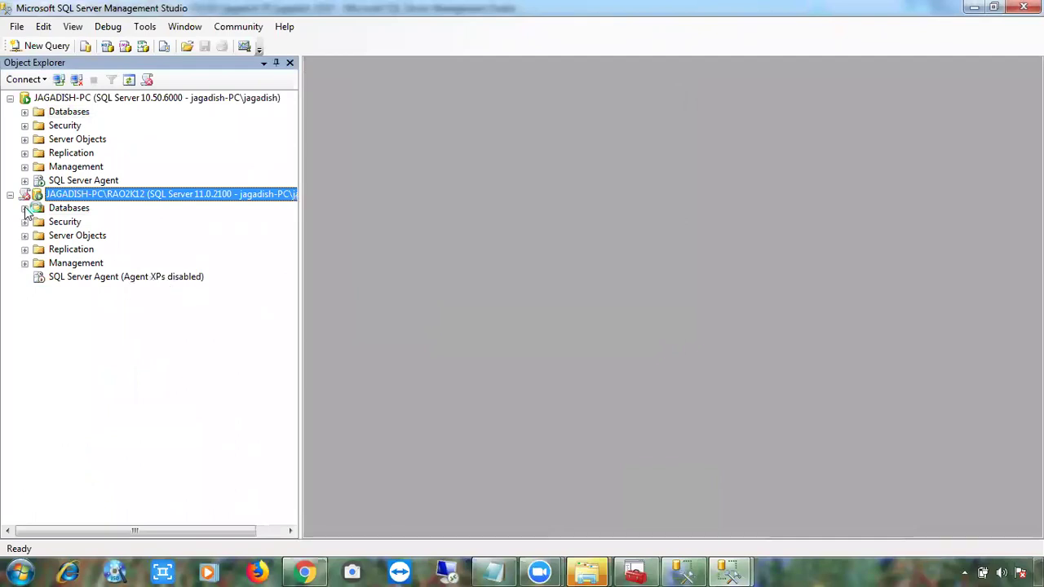
{"action": "left_click", "coordinate": [24, 208]}
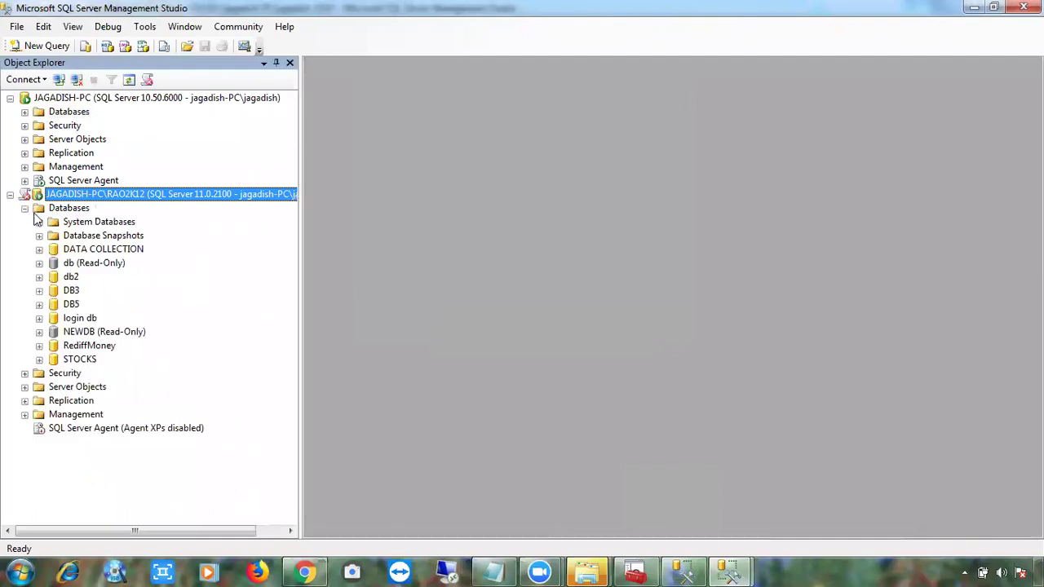
Review DB3's Options page (recovery model Full) and cancel without changes.
{"action": "right_click", "coordinate": [71, 292]}
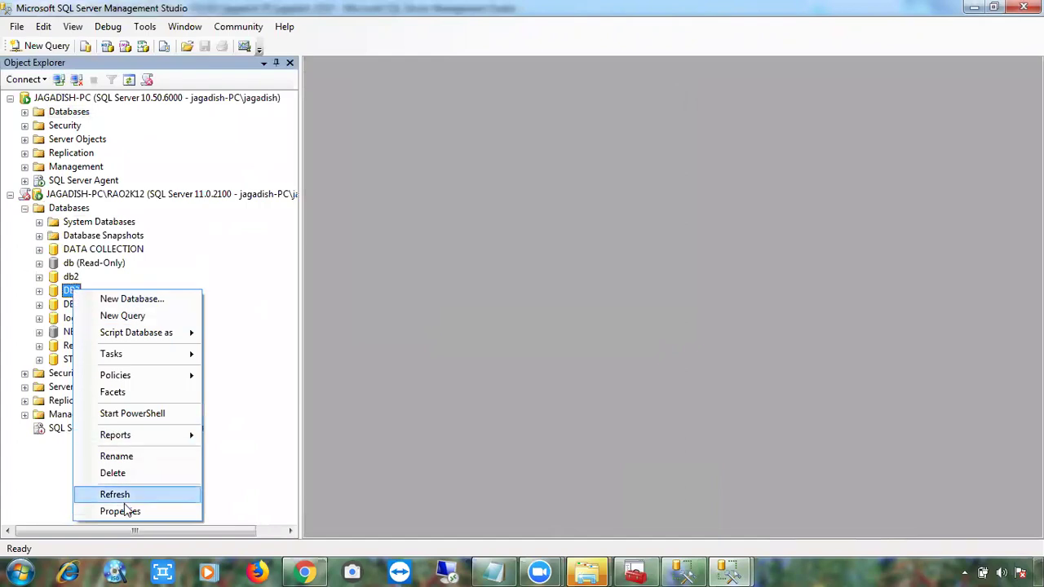
{"action": "left_click", "coordinate": [124, 511]}
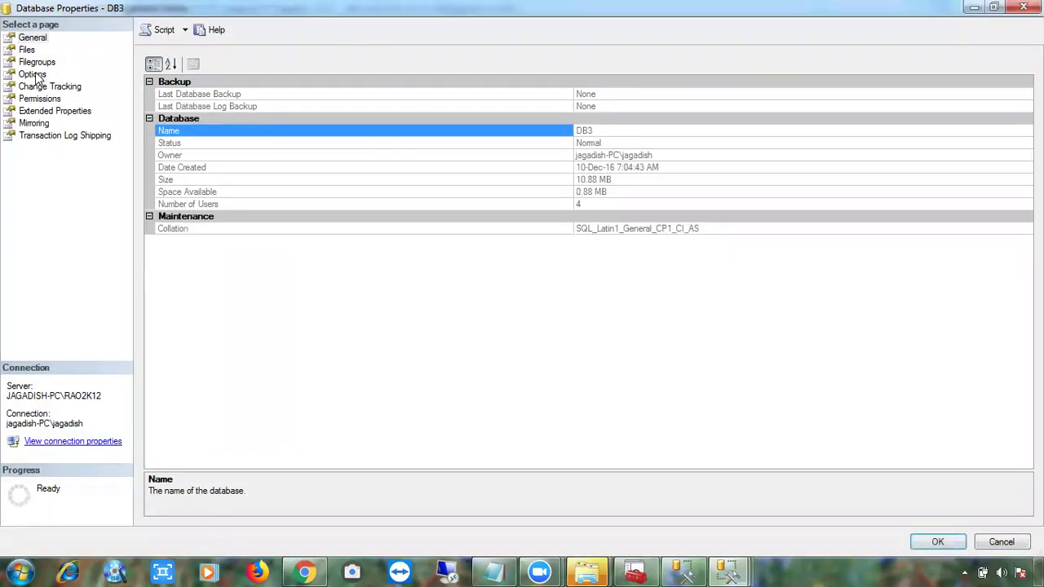
{"action": "left_click", "coordinate": [33, 74]}
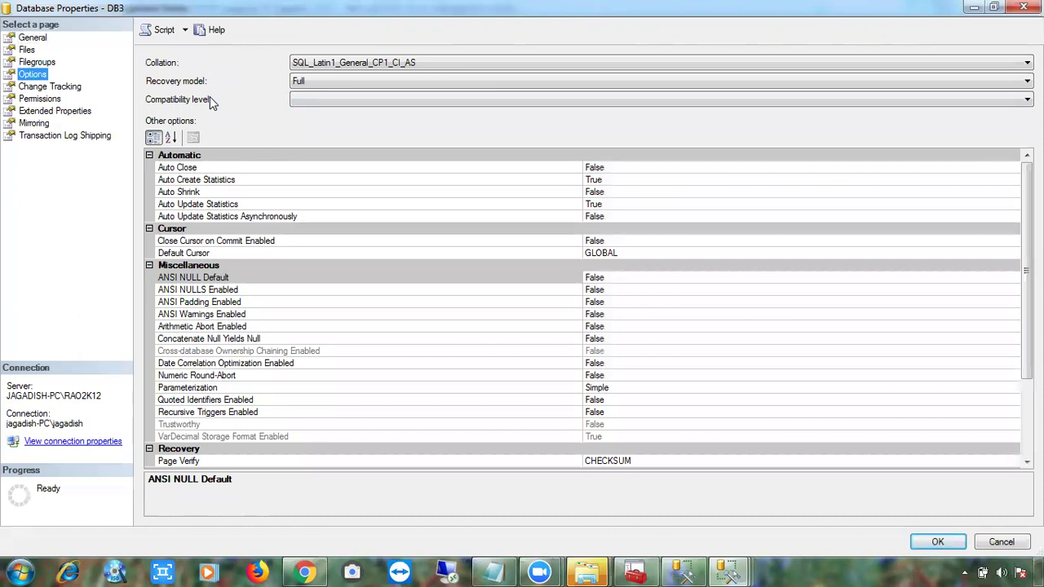
{"action": "left_click", "coordinate": [1004, 541]}
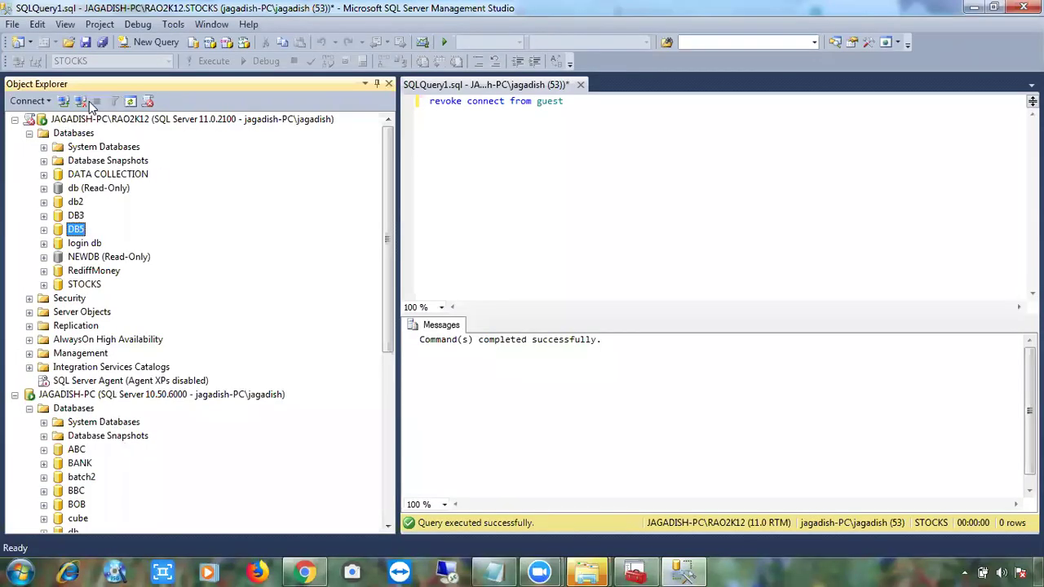
Disconnect JAGADISH-PC and open DB3's database Options page.
{"action": "left_click", "coordinate": [81, 101]}
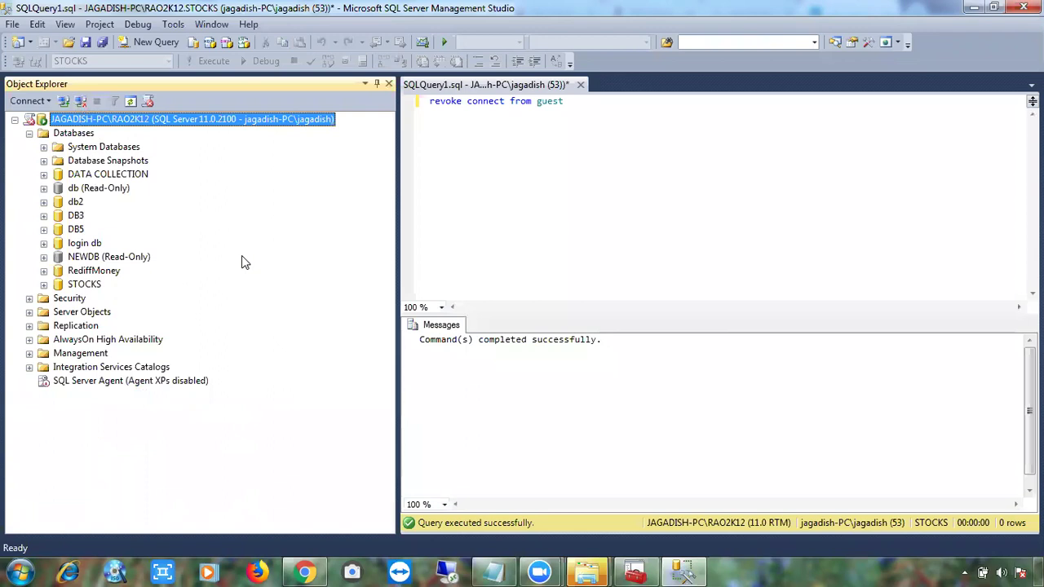
{"action": "right_click", "coordinate": [76, 217]}
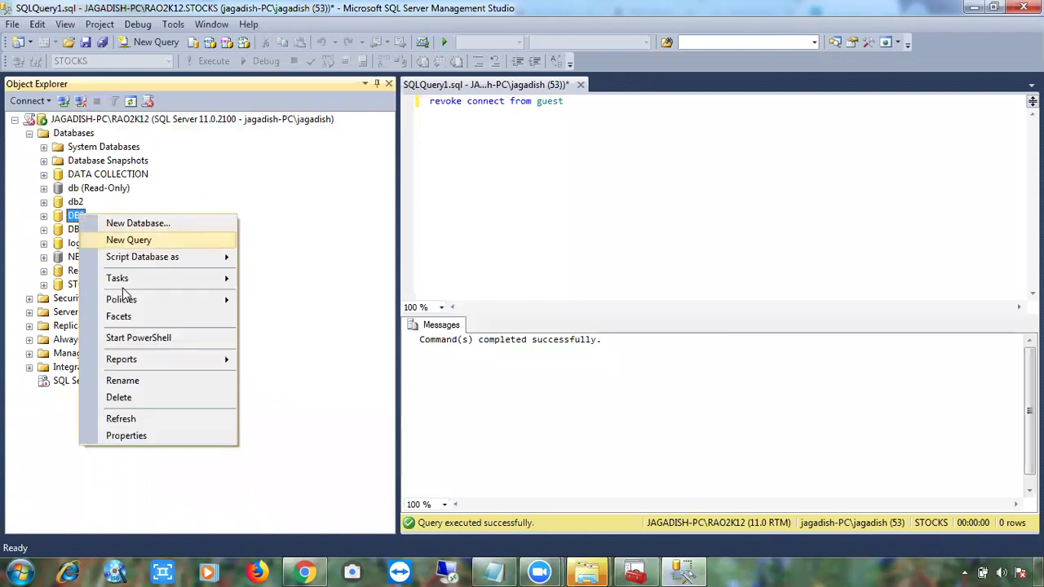
{"action": "left_click", "coordinate": [131, 436]}
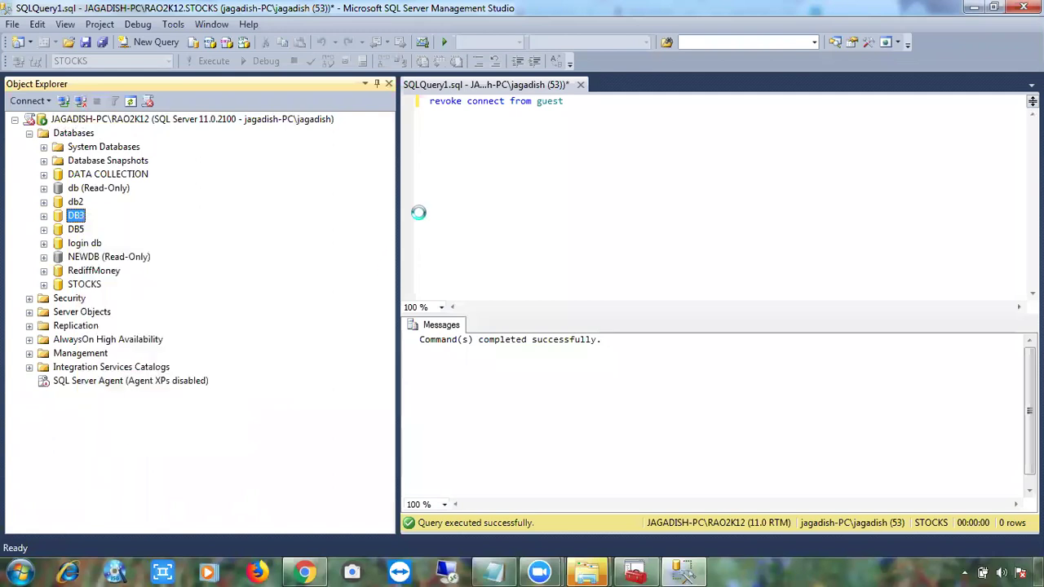
{"action": "left_click", "coordinate": [327, 126]}
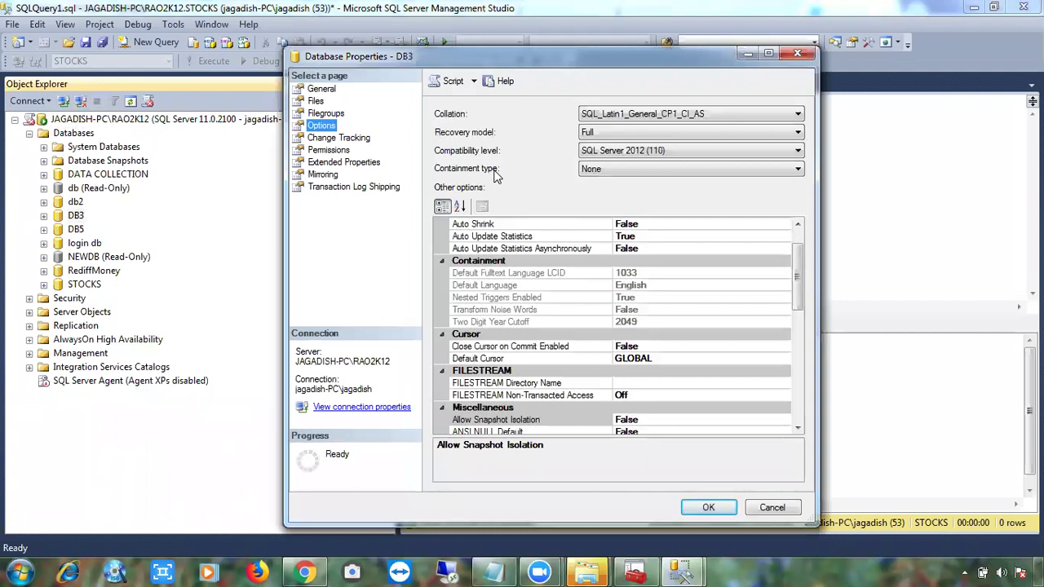
Try setting DB3's containment type to Partial, dismiss the 'contained database authentication' error, and close.
{"action": "left_click", "coordinate": [588, 173]}
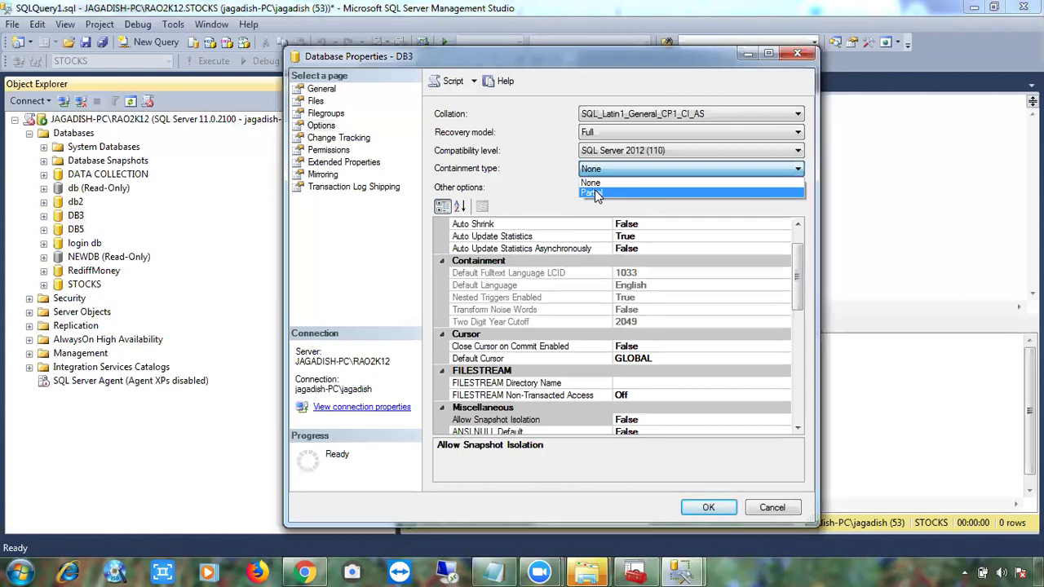
{"action": "left_click", "coordinate": [597, 193]}
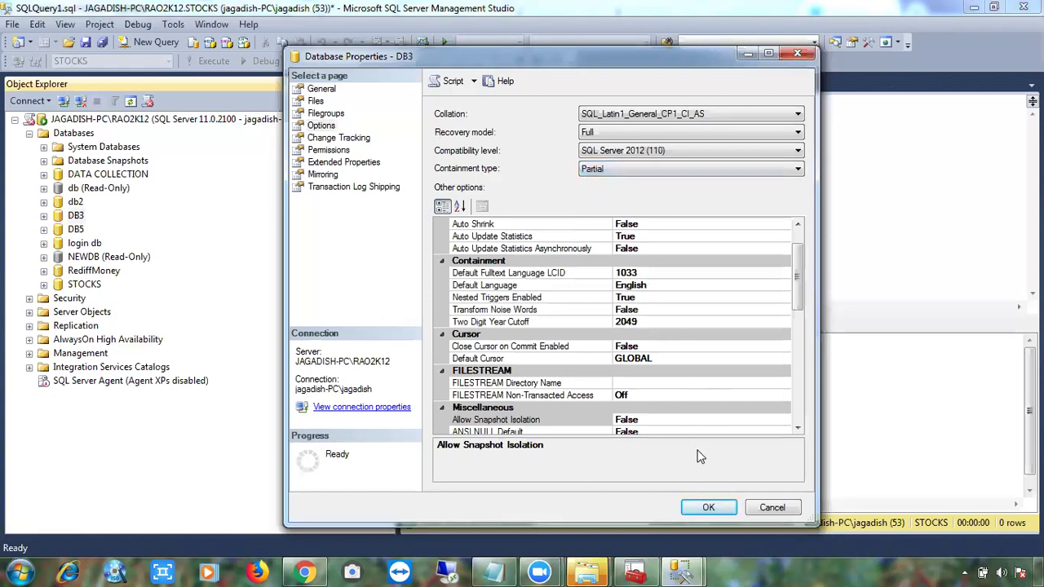
{"action": "left_click", "coordinate": [711, 508]}
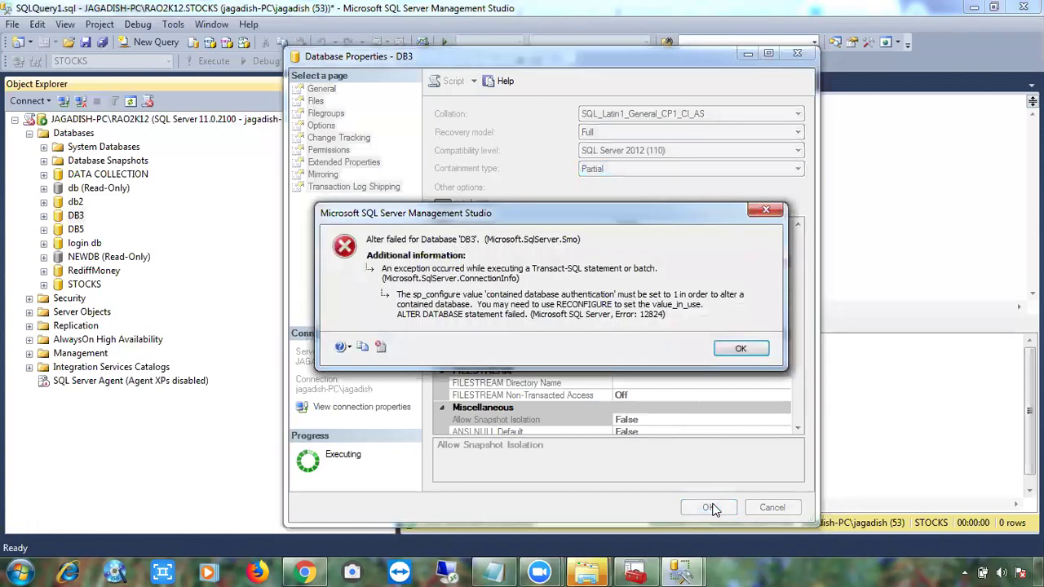
{"action": "left_click", "coordinate": [756, 353]}
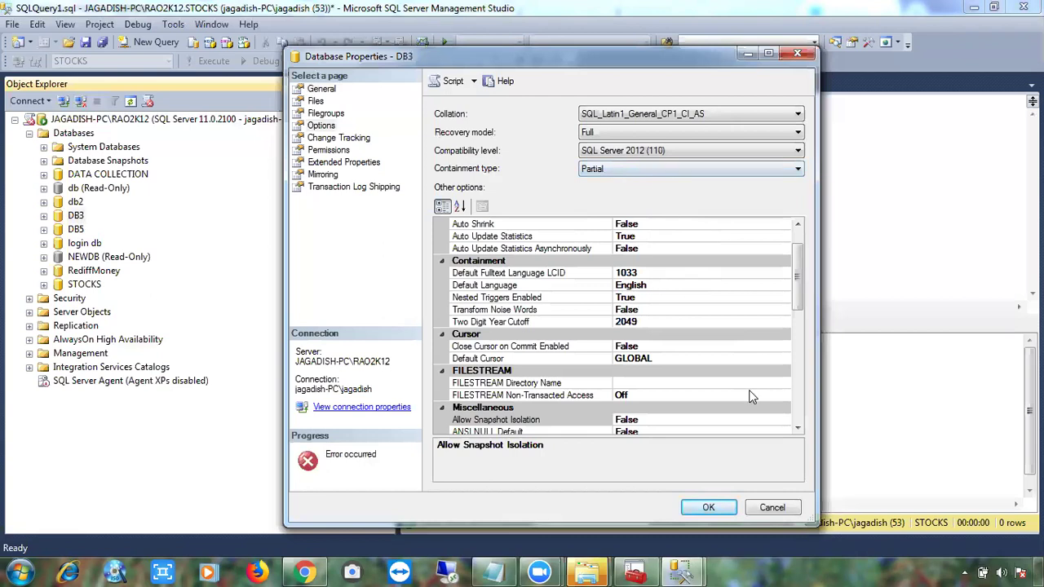
{"action": "left_click", "coordinate": [774, 508]}
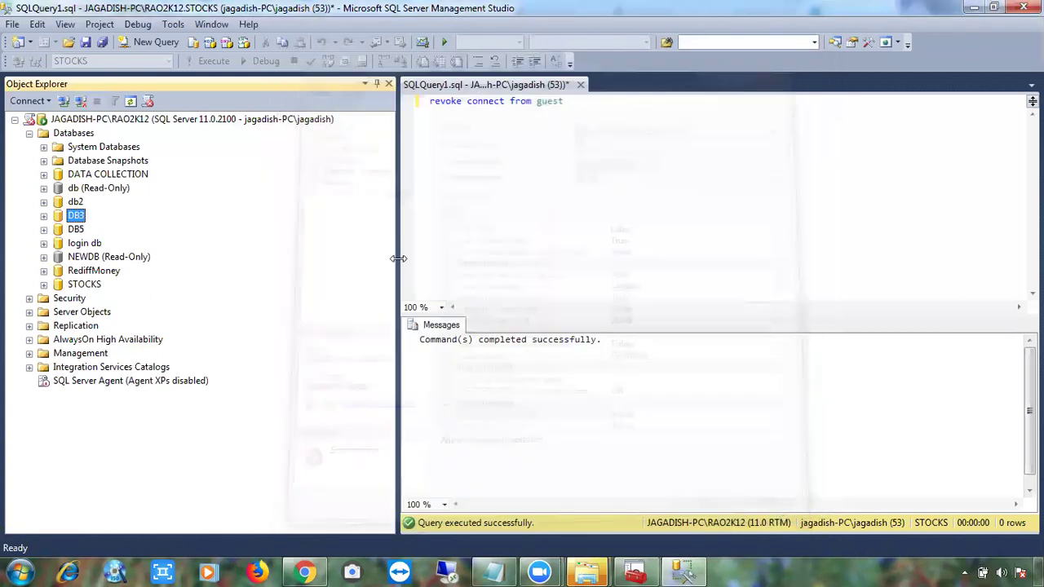
Set Enable Contained Databases to True on the RAO2K12 server's Advanced properties page.
{"action": "left_click", "coordinate": [214, 120]}
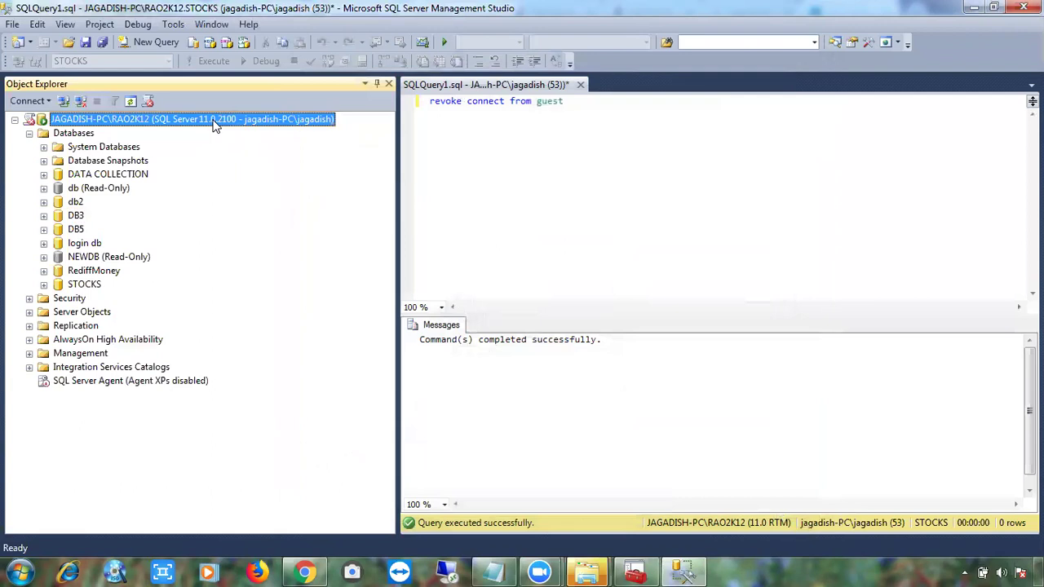
{"action": "right_click", "coordinate": [215, 119]}
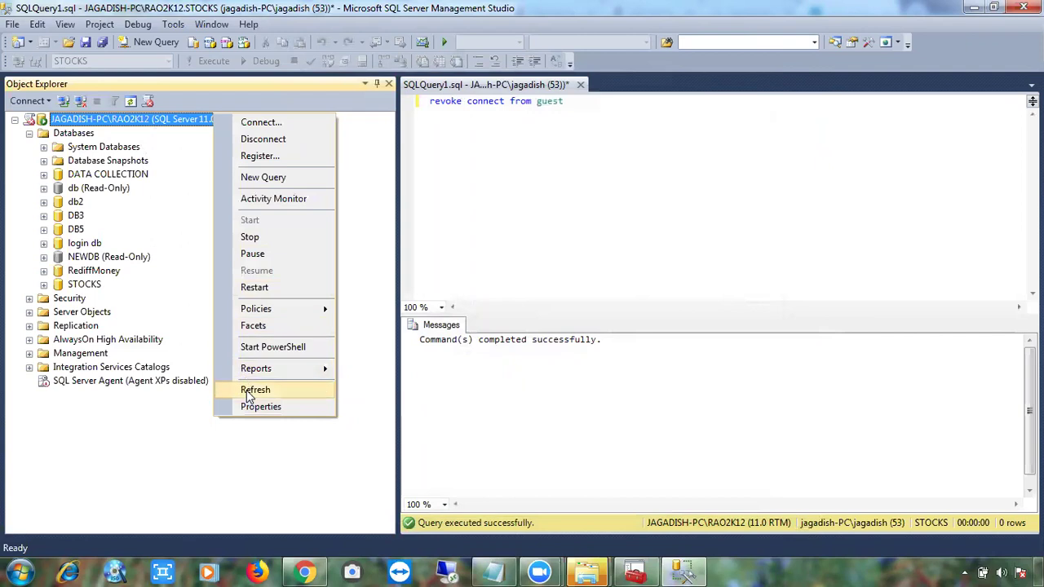
{"action": "left_click", "coordinate": [253, 407]}
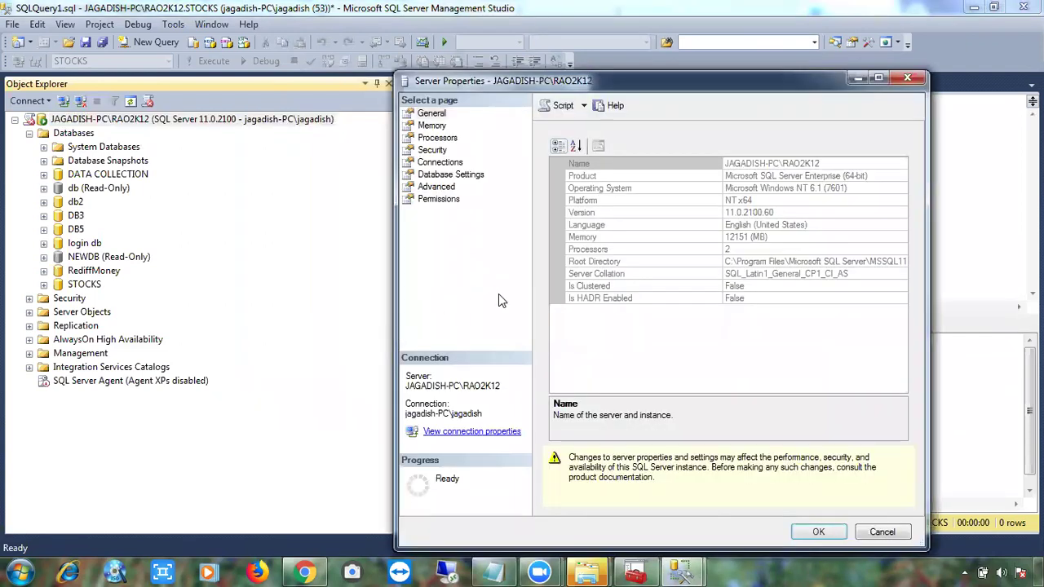
{"action": "left_click", "coordinate": [436, 188]}
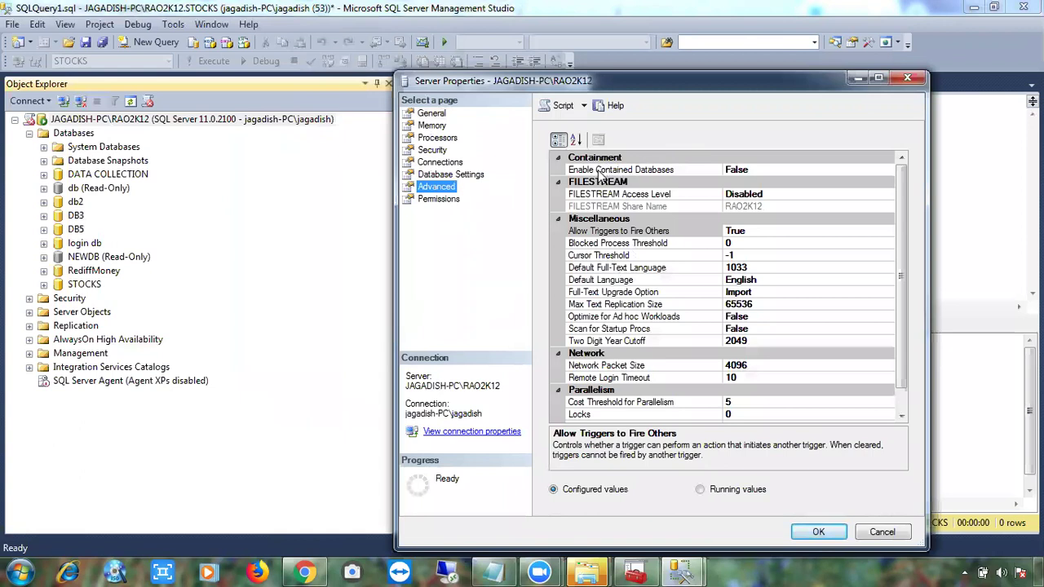
{"action": "left_click", "coordinate": [738, 173]}
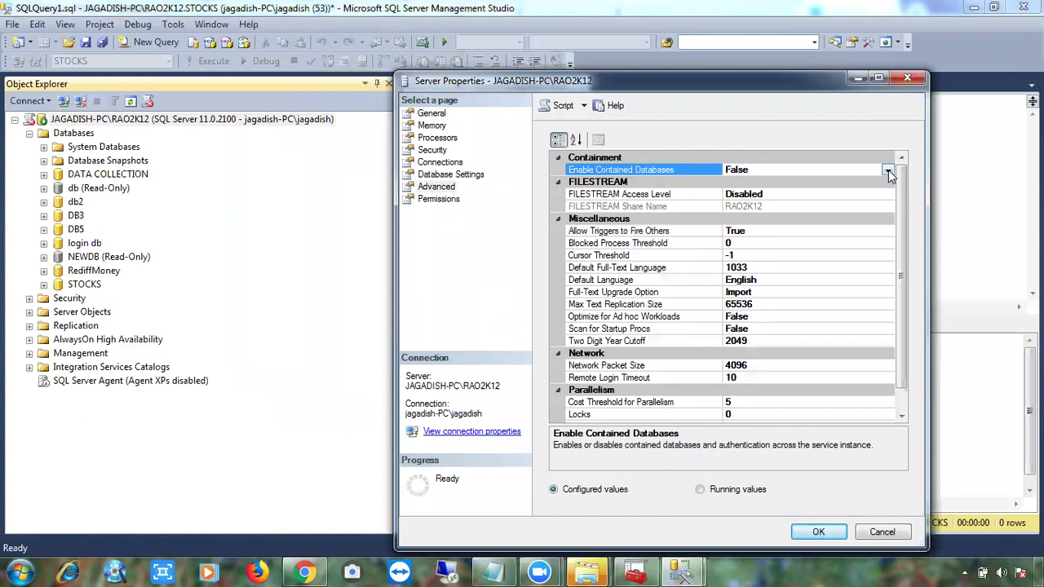
{"action": "left_click", "coordinate": [887, 170]}
{"action": "left_click", "coordinate": [813, 182]}
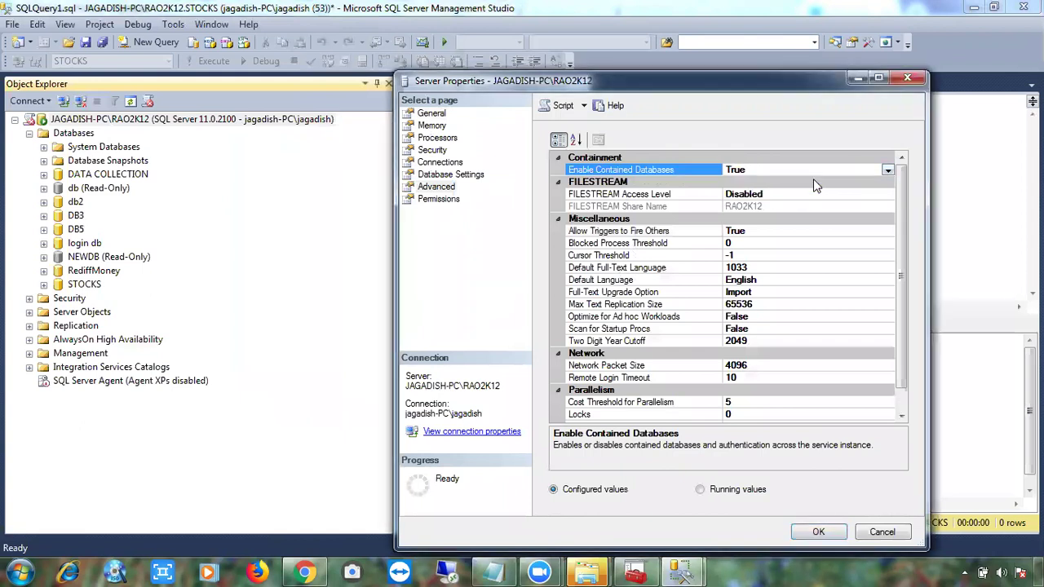
{"action": "left_click", "coordinate": [801, 529]}
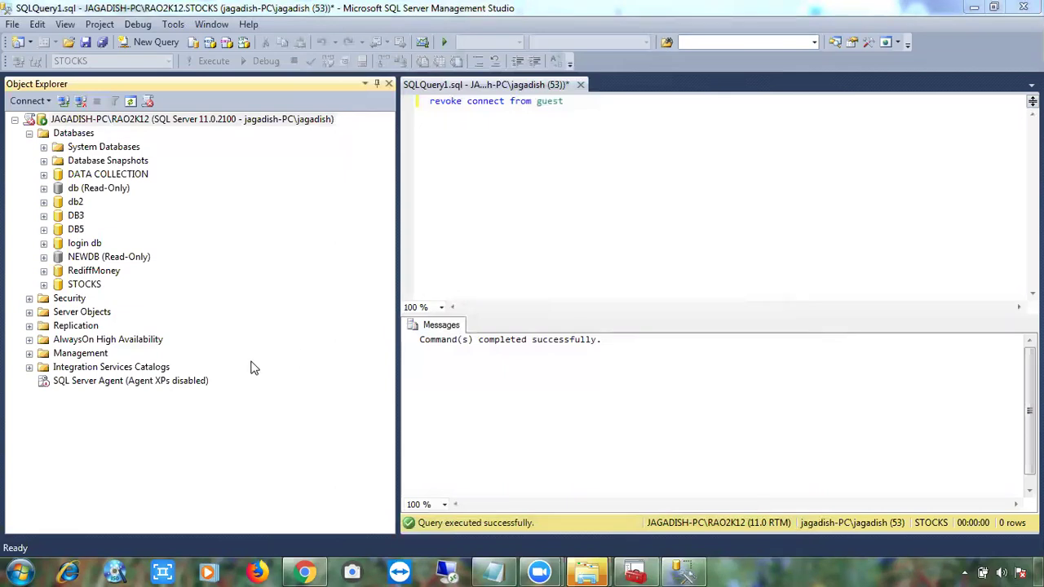
Set DB5's containment type to Partial on its Options page and confirm with OK.
{"action": "right_click", "coordinate": [79, 233]}
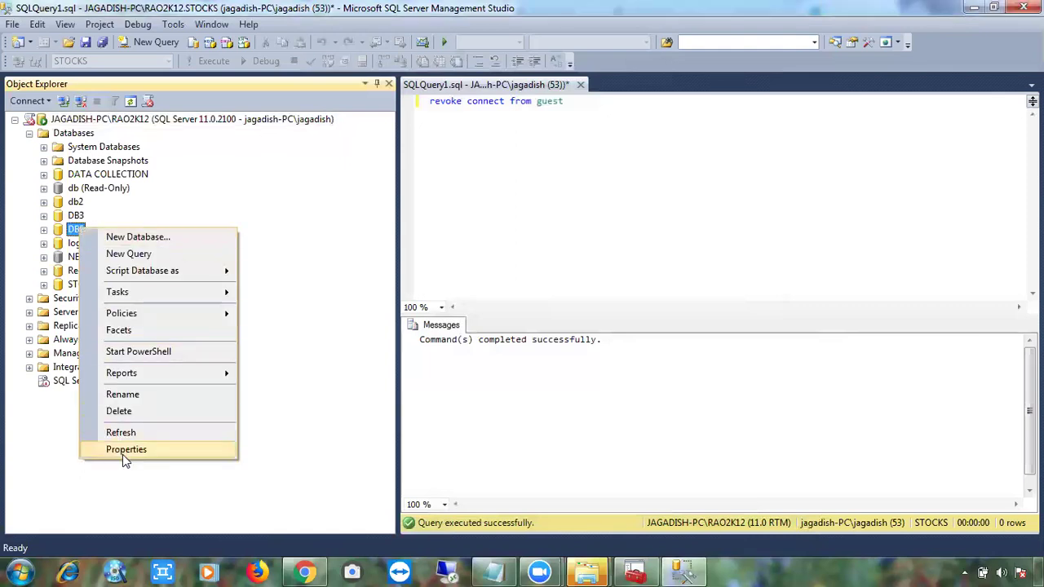
{"action": "left_click", "coordinate": [125, 451]}
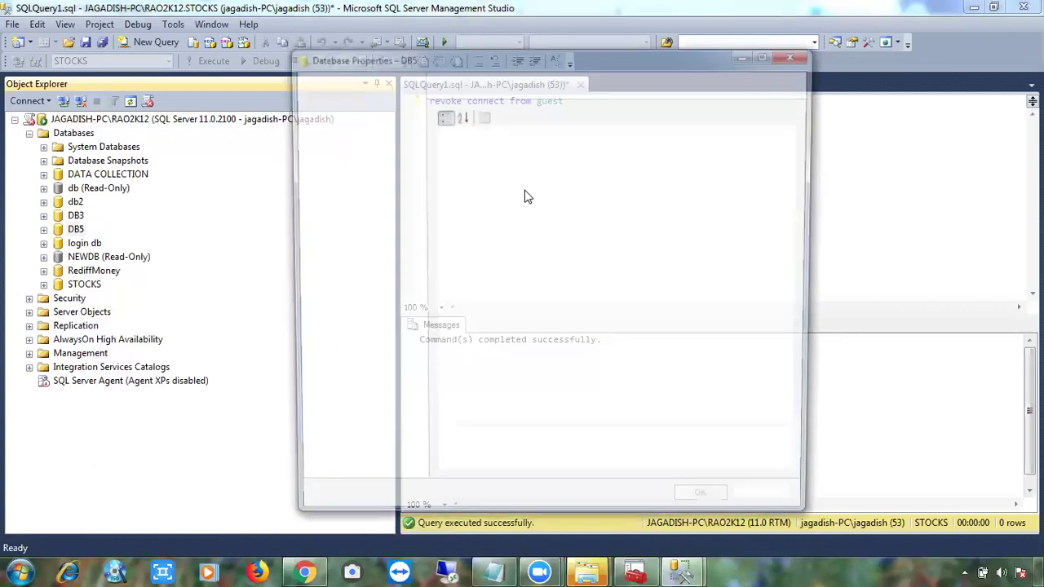
{"action": "left_click", "coordinate": [321, 125]}
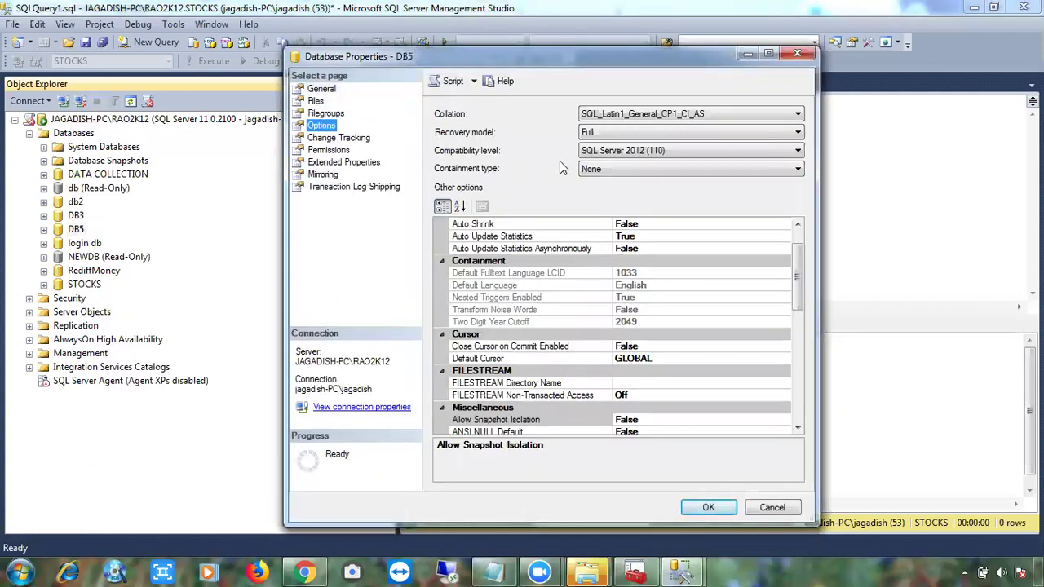
{"action": "left_click", "coordinate": [593, 169]}
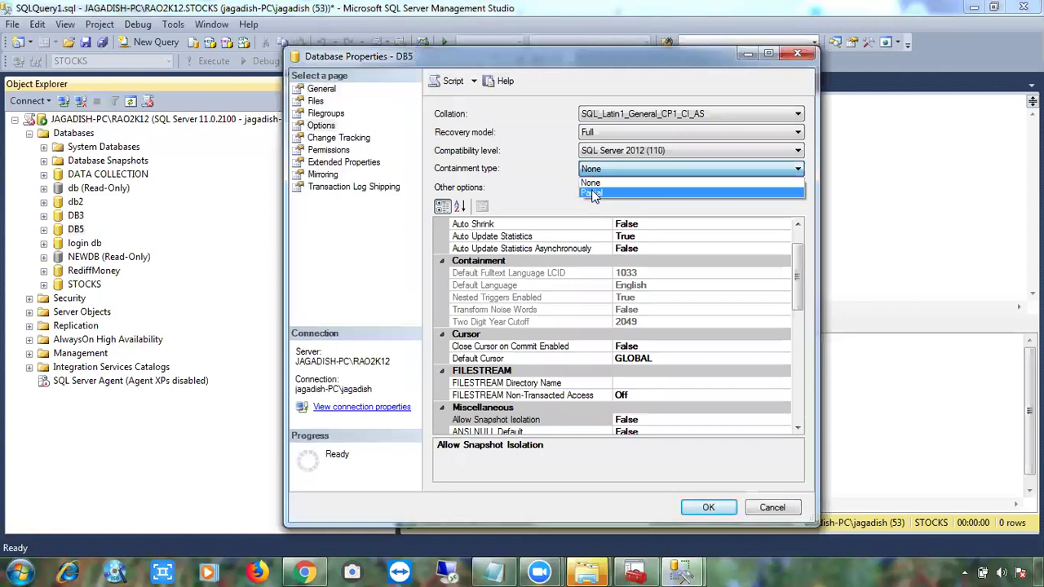
{"action": "left_click", "coordinate": [593, 192]}
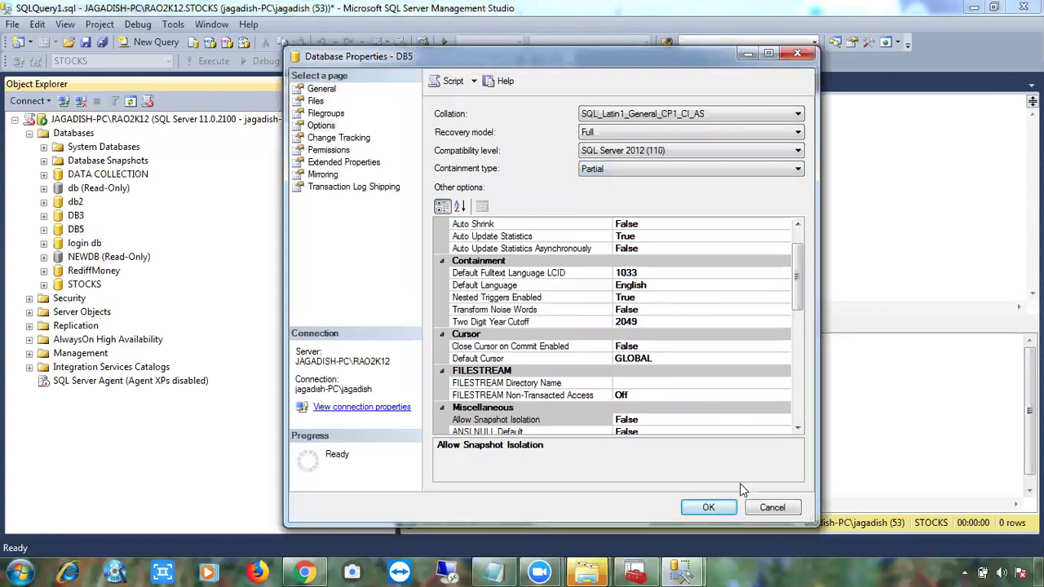
{"action": "left_click", "coordinate": [712, 507]}
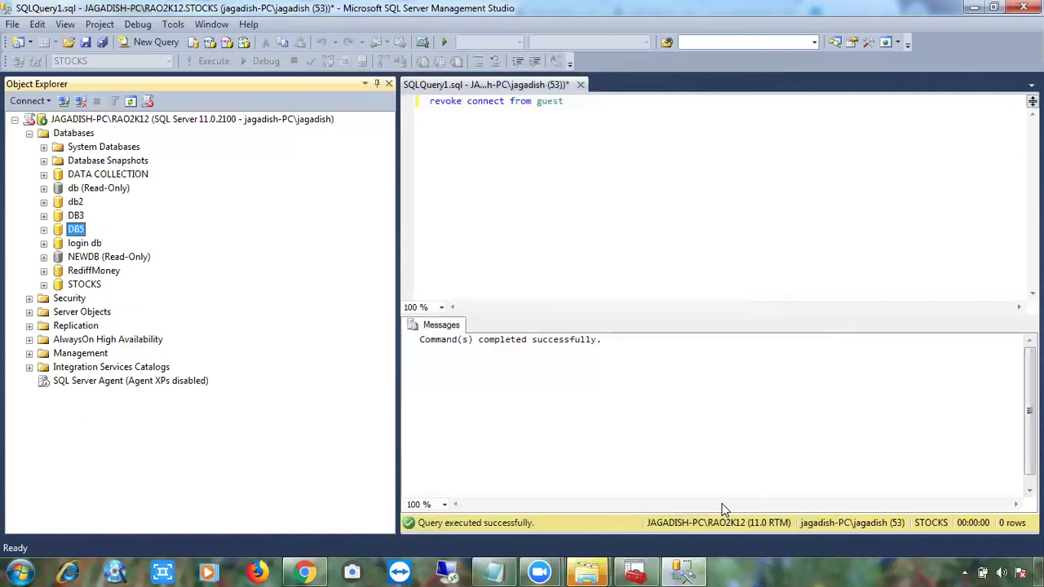
Script DB3's containment type change to Partial into a new query window, then cancel DB3's properties.
{"action": "right_click", "coordinate": [80, 219]}
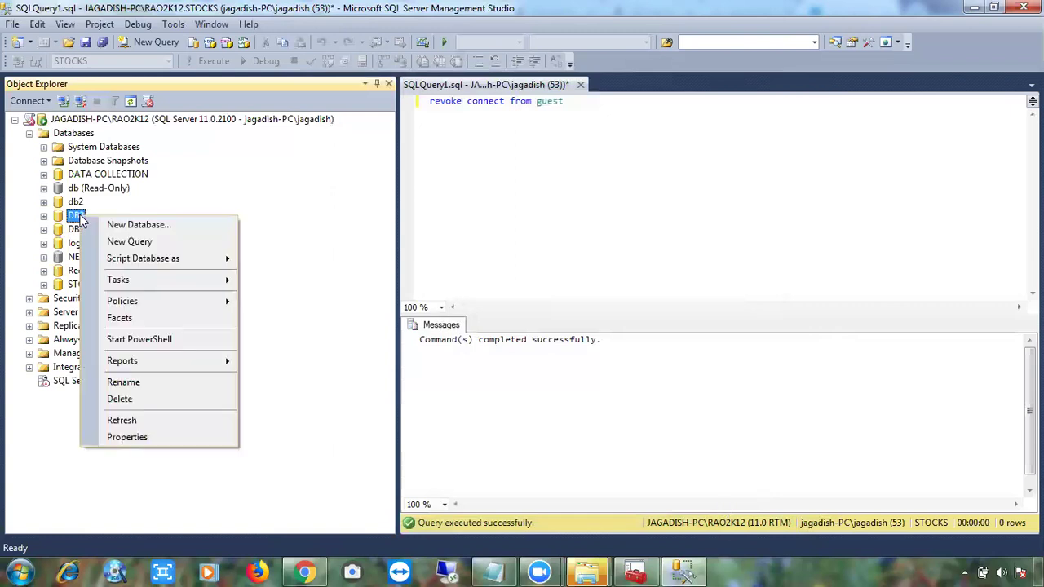
{"action": "left_click", "coordinate": [139, 435]}
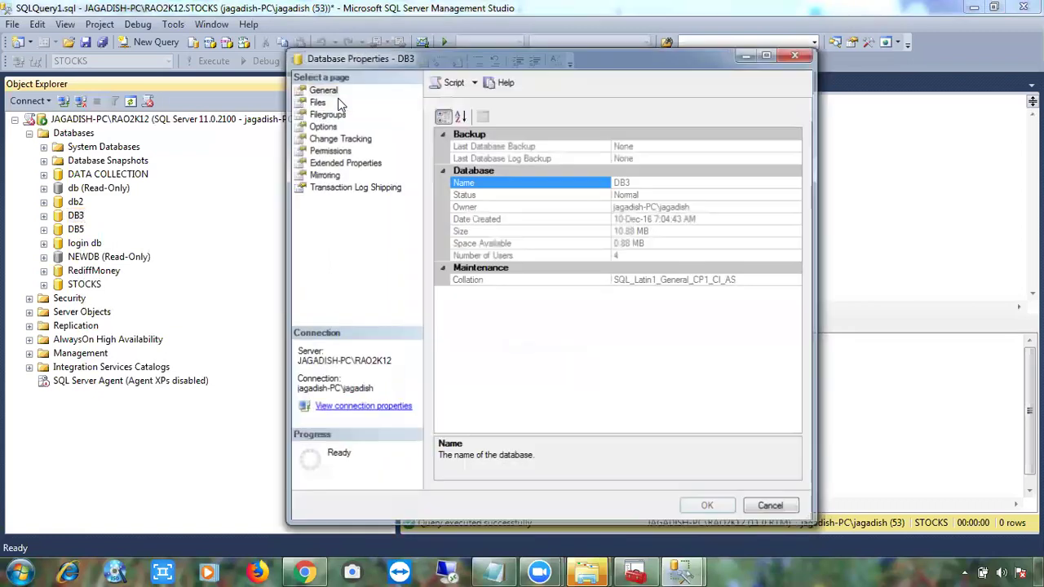
{"action": "left_click", "coordinate": [327, 127]}
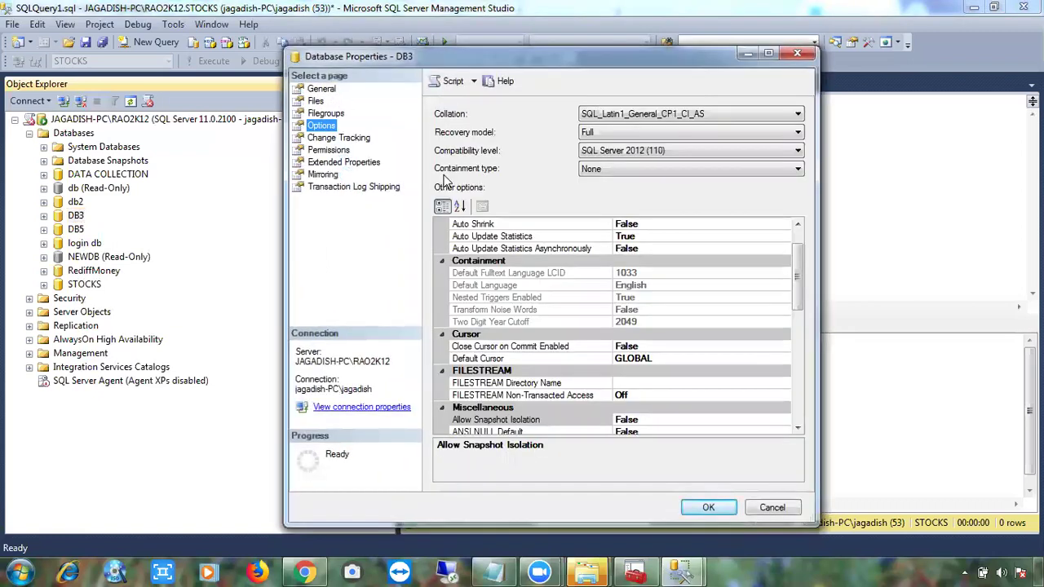
{"action": "left_click", "coordinate": [610, 169]}
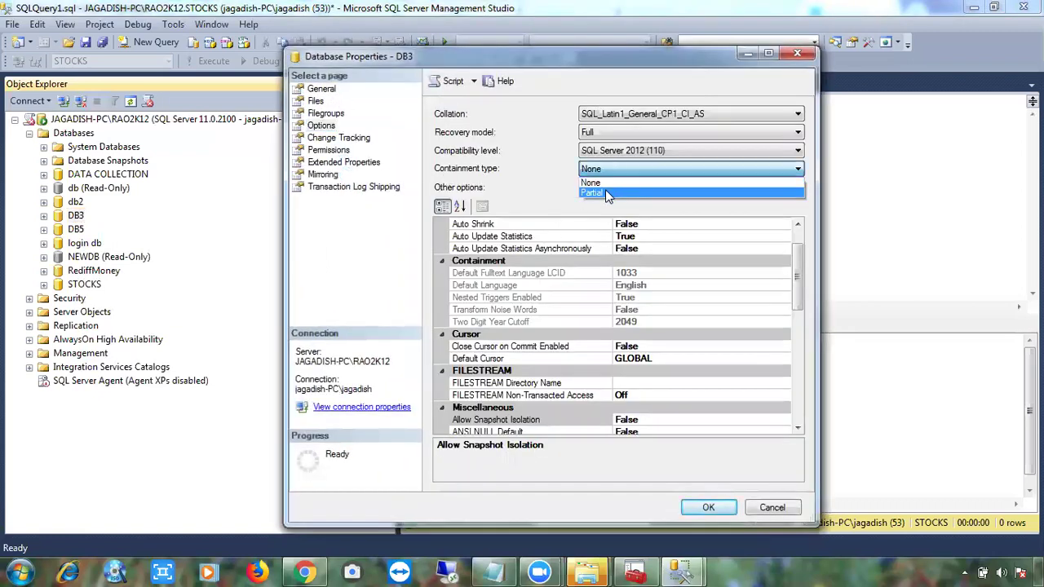
{"action": "left_click", "coordinate": [605, 189]}
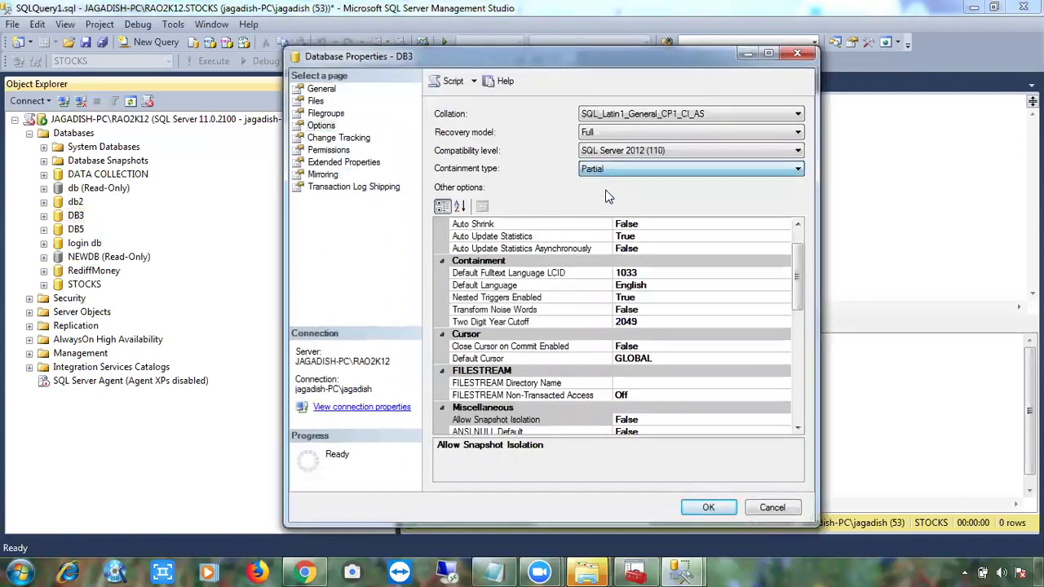
{"action": "left_click", "coordinate": [472, 81]}
{"action": "left_click", "coordinate": [489, 103]}
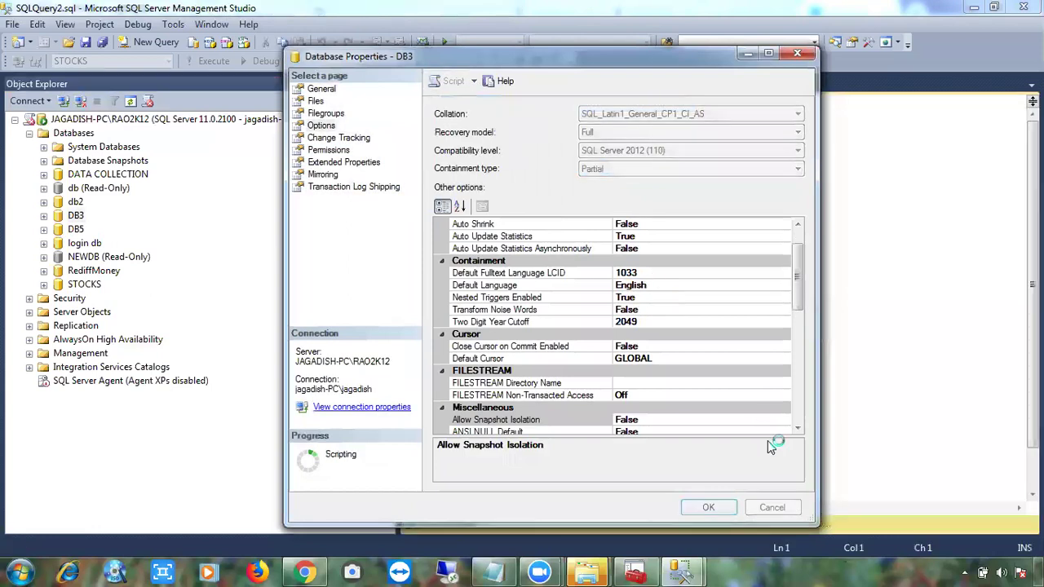
{"action": "left_click", "coordinate": [778, 505]}
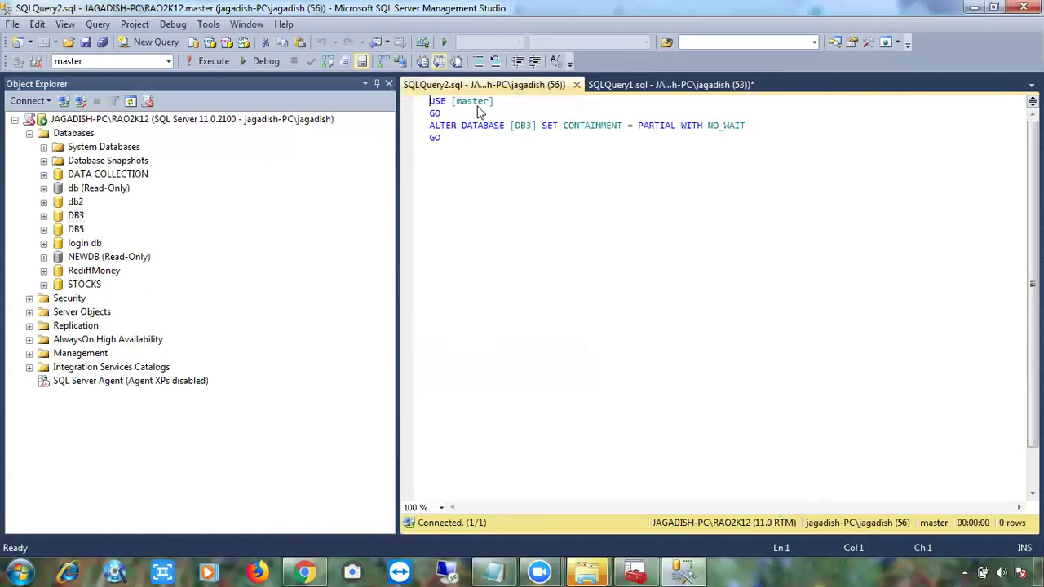
Execute the ALTER DATABASE script that sets DB3 to partial containment.
{"action": "key", "text": "ctrl+a"}
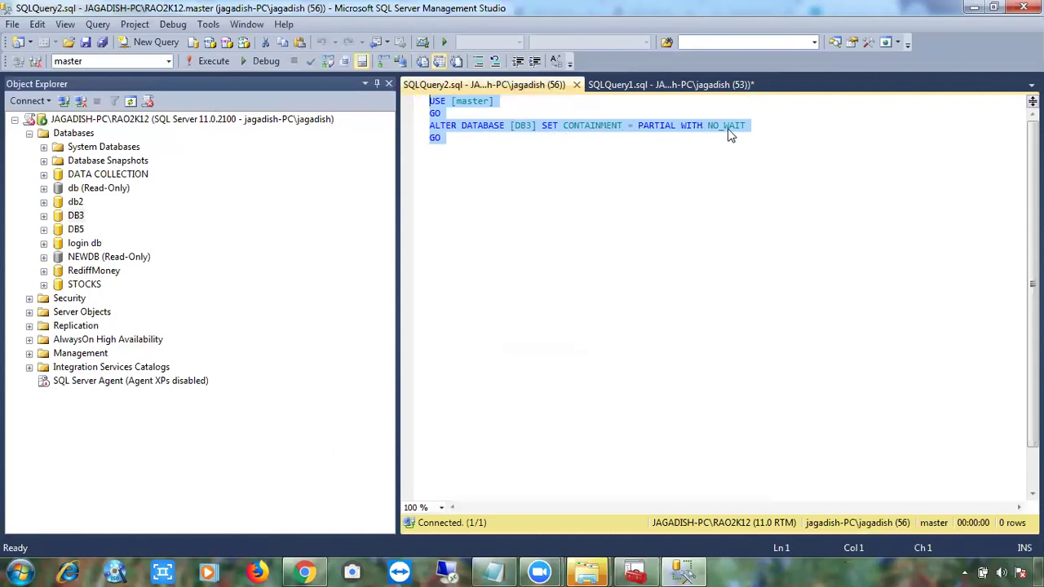
{"action": "left_click", "coordinate": [492, 153]}
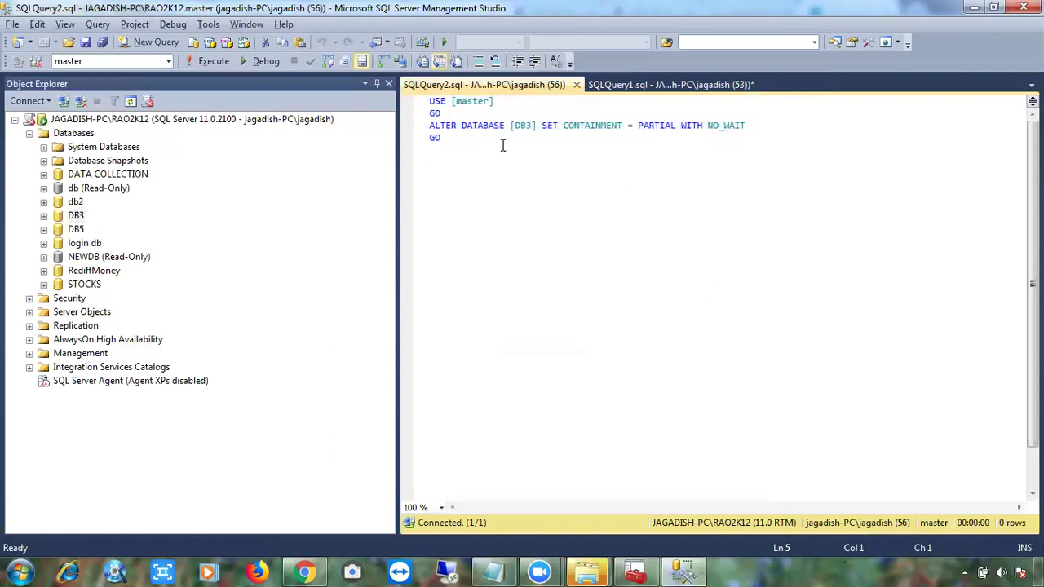
{"action": "key", "text": "F5"}
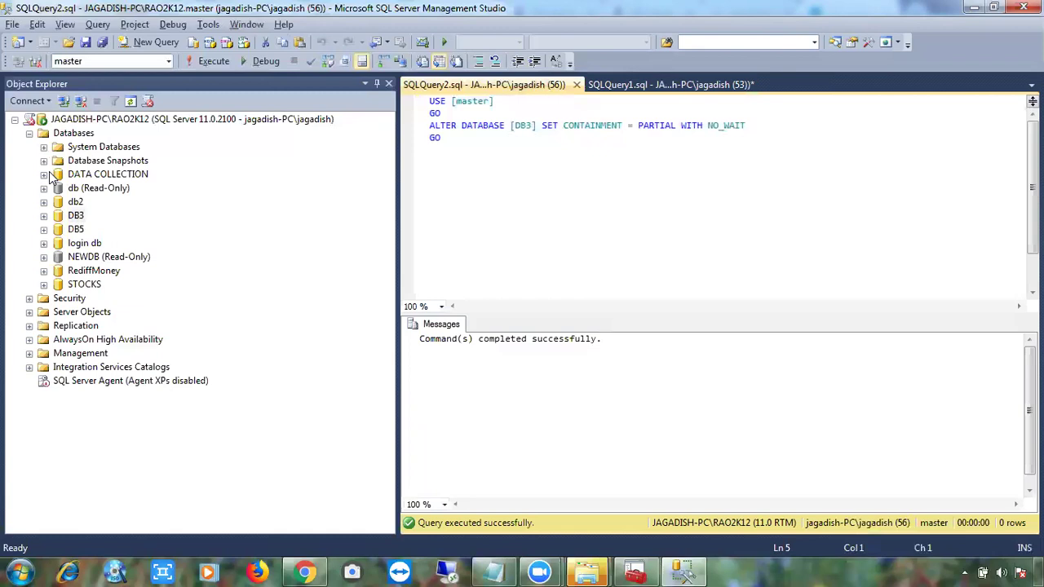
Expand DATA COLLECTION > Security > Users and bring up the Users folder's actions.
{"action": "left_click", "coordinate": [45, 174]}
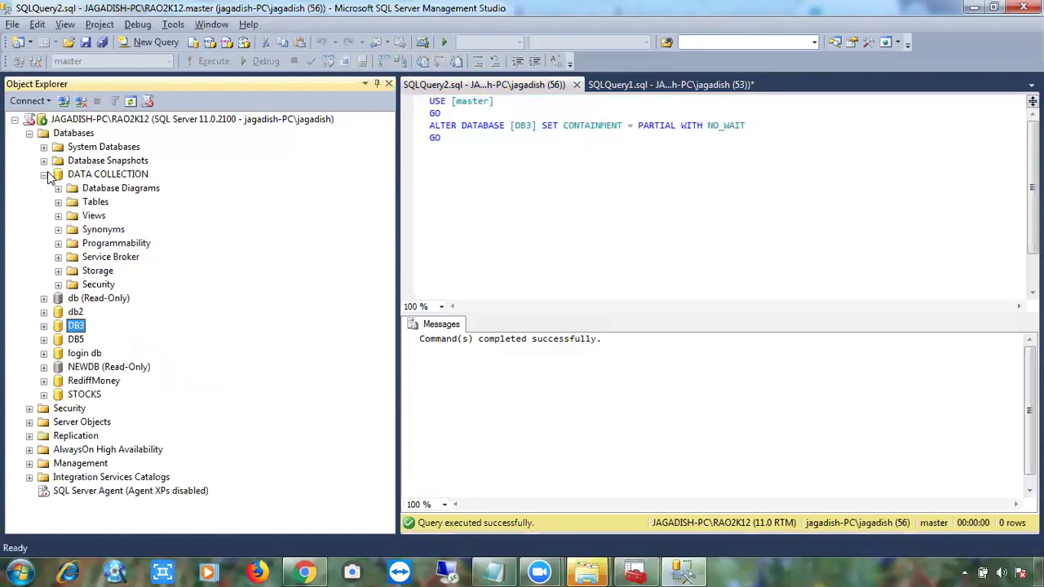
{"action": "left_click", "coordinate": [57, 285]}
{"action": "left_click", "coordinate": [72, 298]}
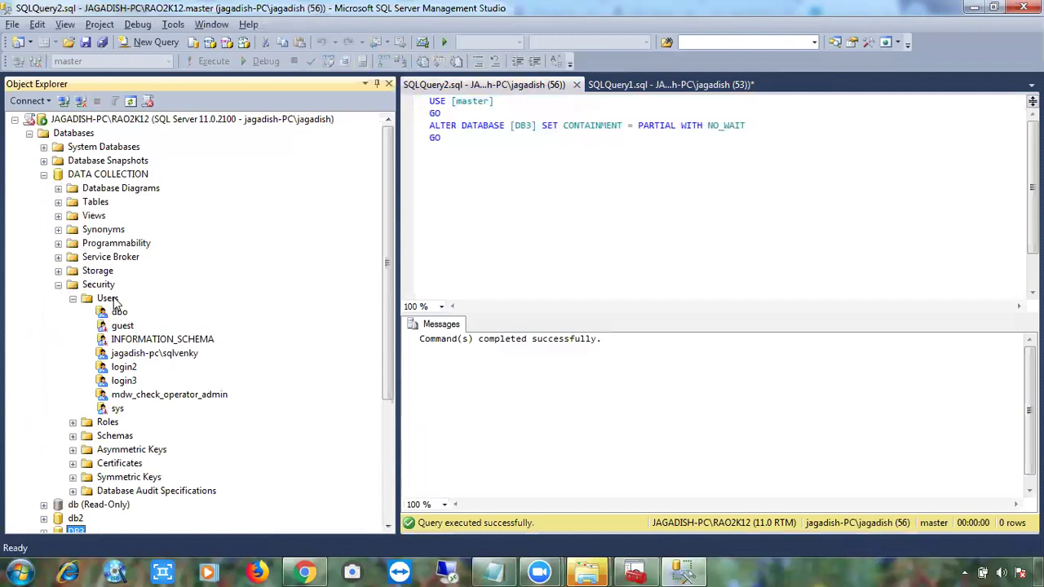
{"action": "right_click", "coordinate": [115, 302]}
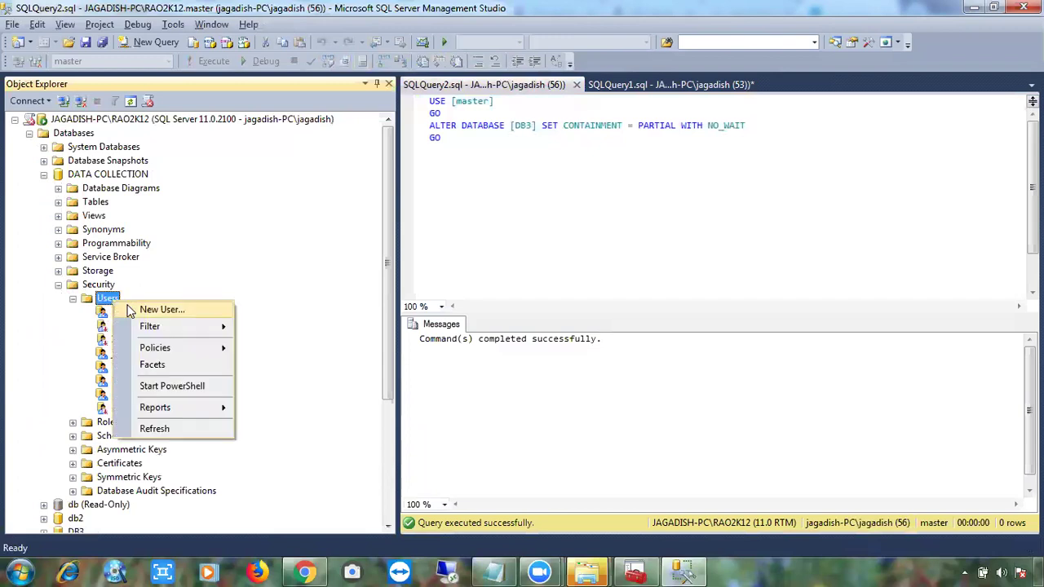
Start a new database user named Uncontain_User.
{"action": "left_click", "coordinate": [132, 310]}
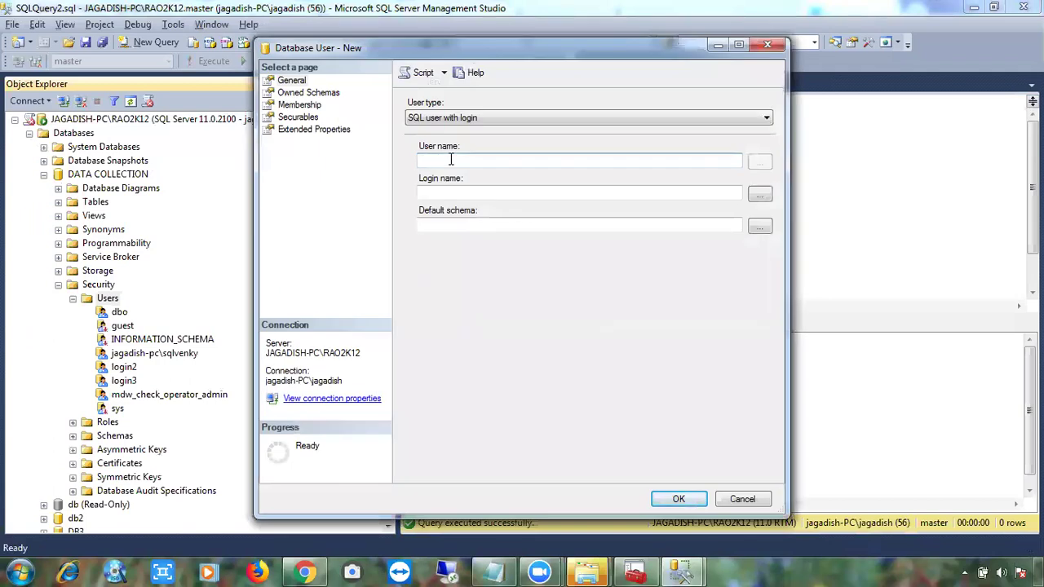
{"action": "type", "text": "Uncontain_User"}
{"action": "left_click", "coordinate": [473, 192]}
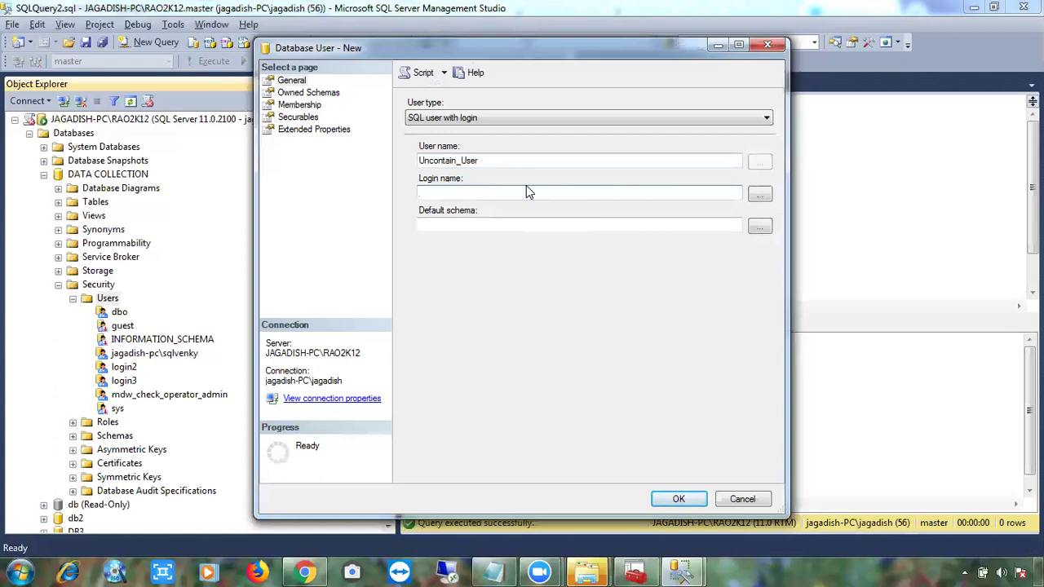
Look up login l1, which isn't found, and cancel the login selection.
{"action": "left_click", "coordinate": [756, 195]}
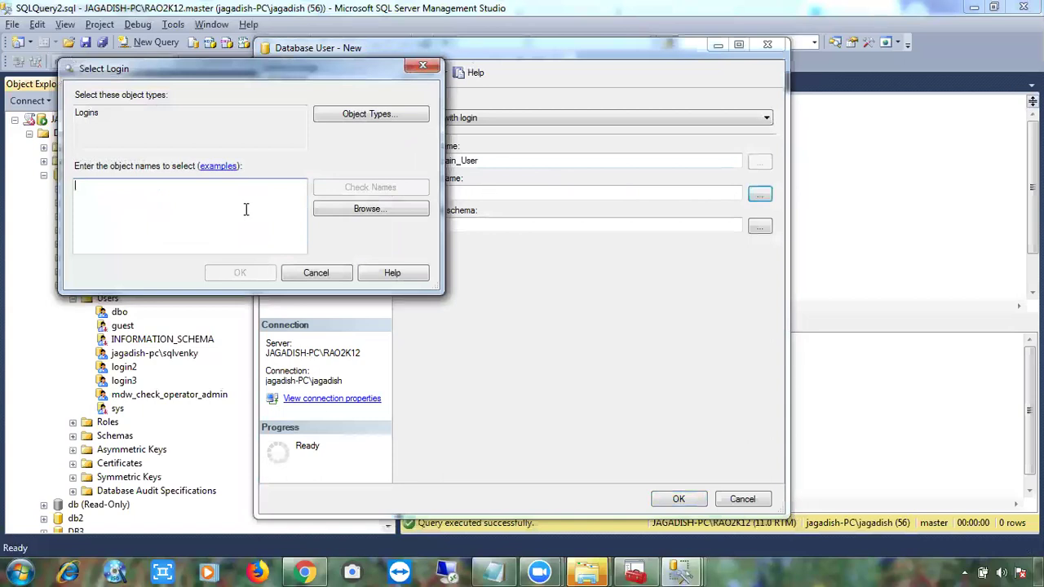
{"action": "type", "text": "j"}
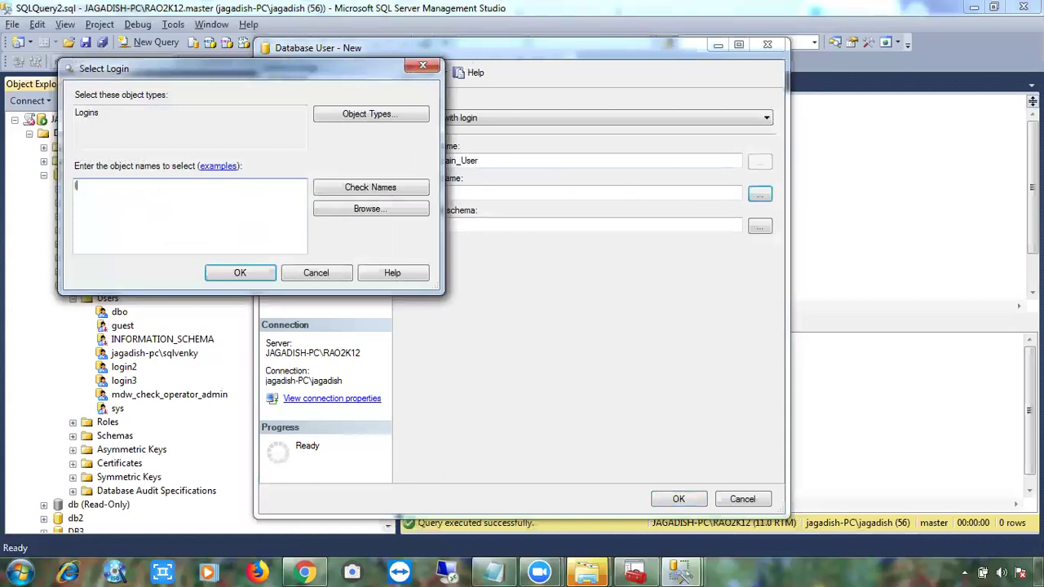
{"action": "type", "text": "1"}
{"action": "left_click", "coordinate": [397, 193]}
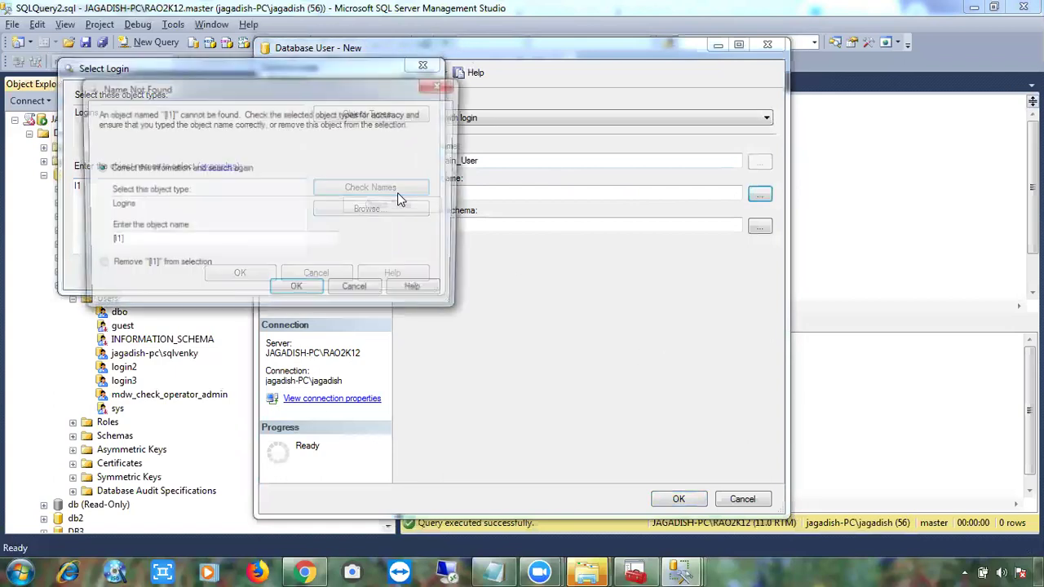
{"action": "left_click", "coordinate": [359, 287]}
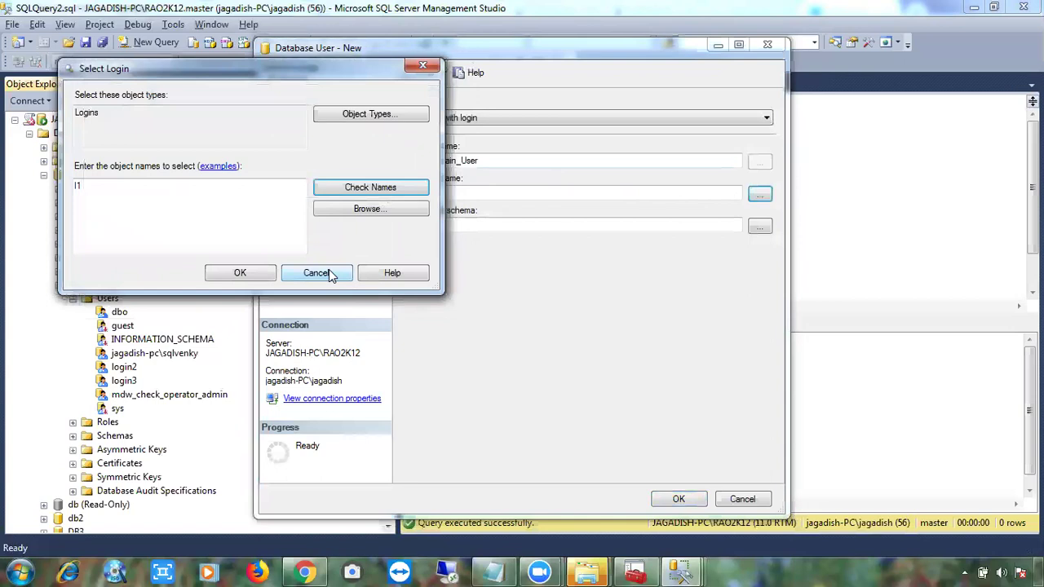
{"action": "left_click", "coordinate": [318, 273]}
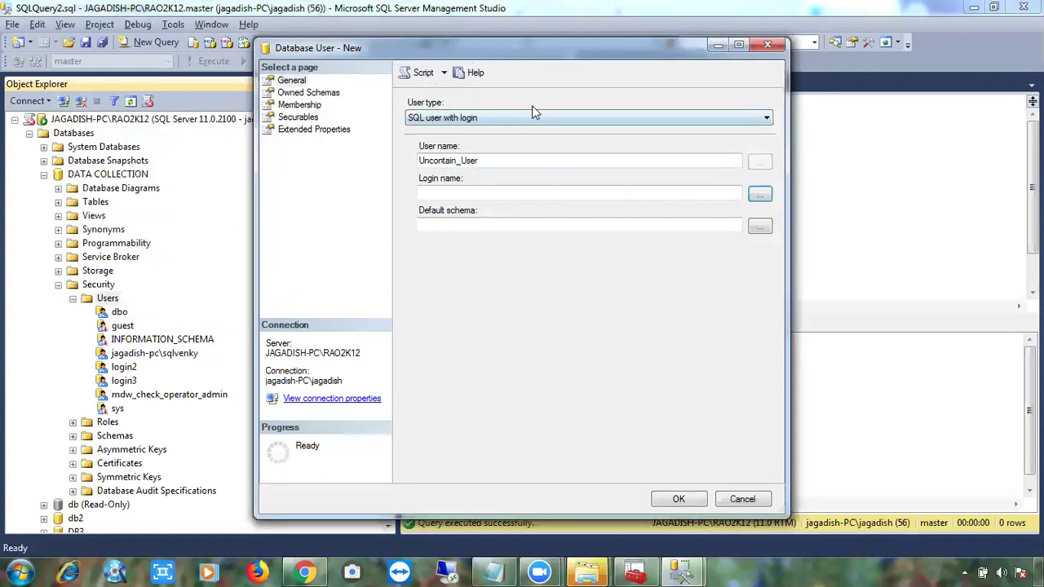
{"action": "left_click", "coordinate": [715, 45]}
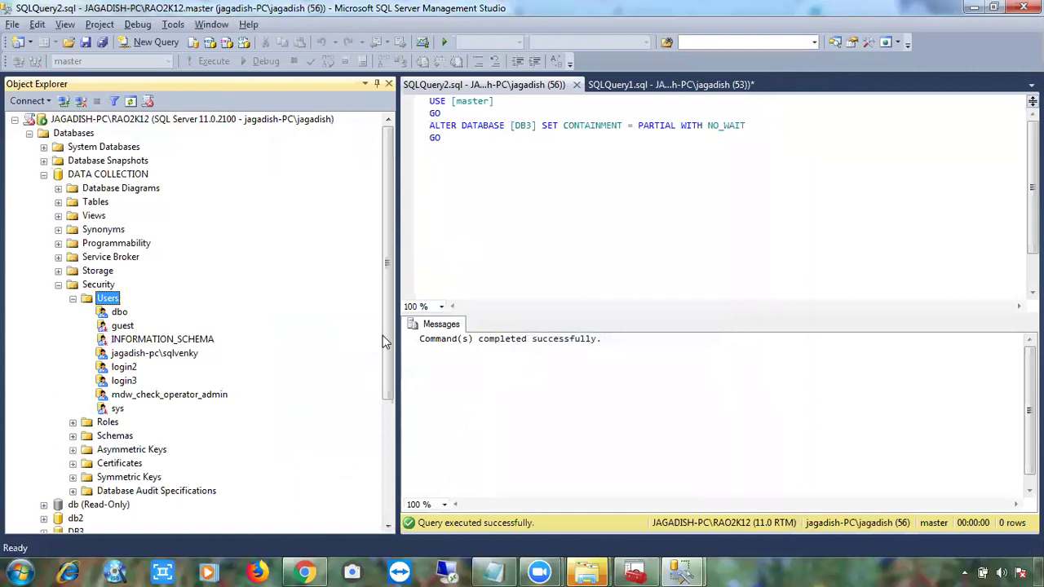
Expand the server-level Security folder and check the class notes before returning to the new-user form.
{"action": "scroll", "coordinate": [375, 446], "scroll_direction": "down", "scroll_amount": 1}
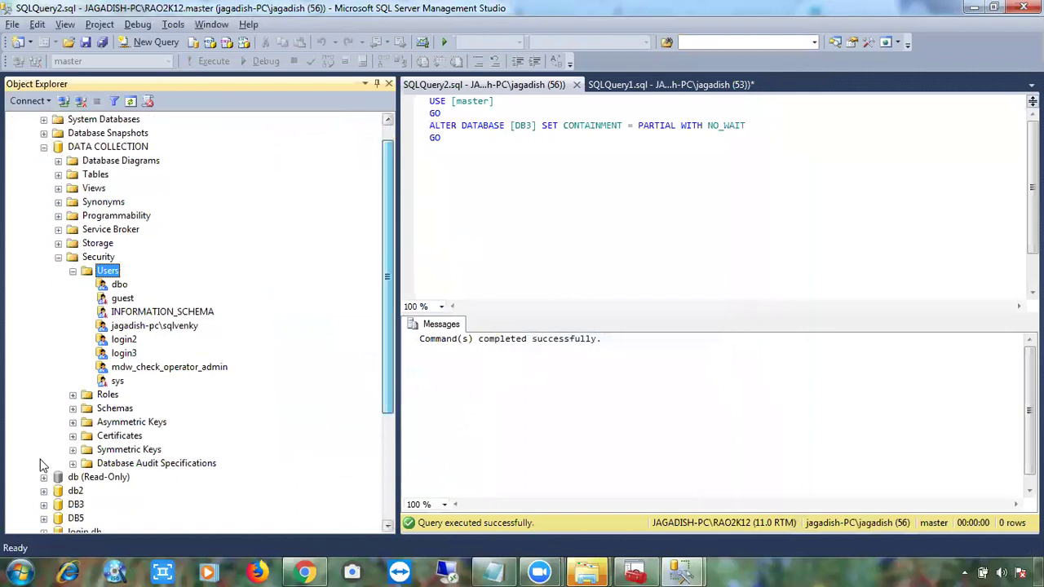
{"action": "scroll", "coordinate": [36, 452], "scroll_direction": "down", "scroll_amount": 5}
{"action": "left_click", "coordinate": [29, 436]}
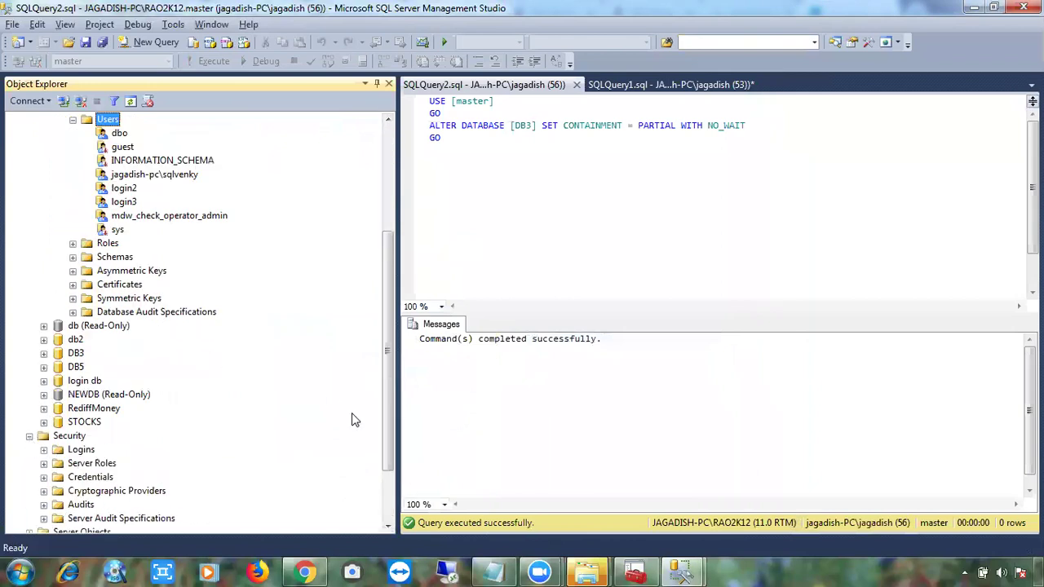
{"action": "key", "text": "alt+Tab"}
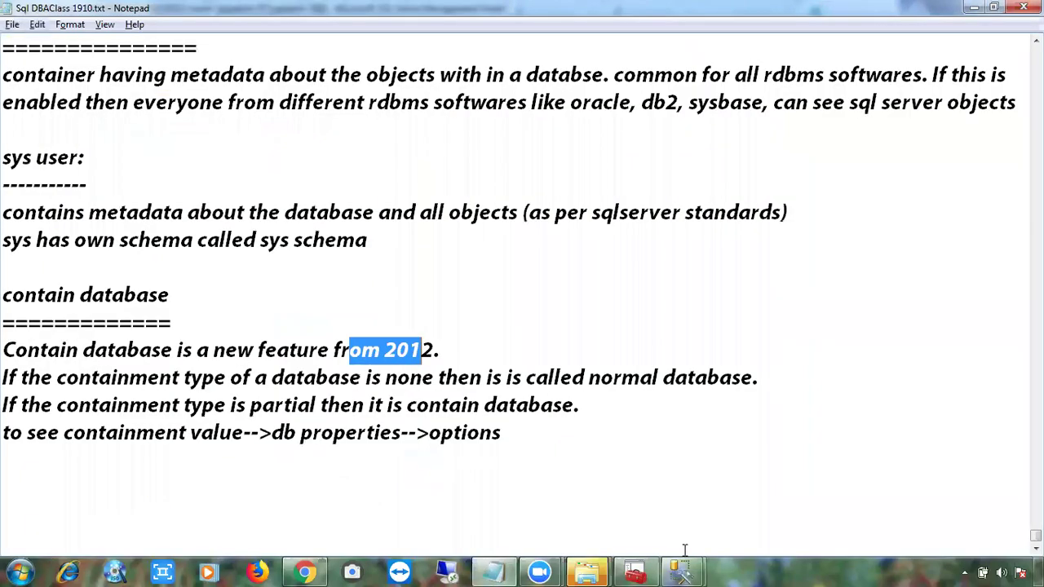
{"action": "mouse_move", "coordinate": [687, 571]}
{"action": "mouse_move", "coordinate": [769, 491]}
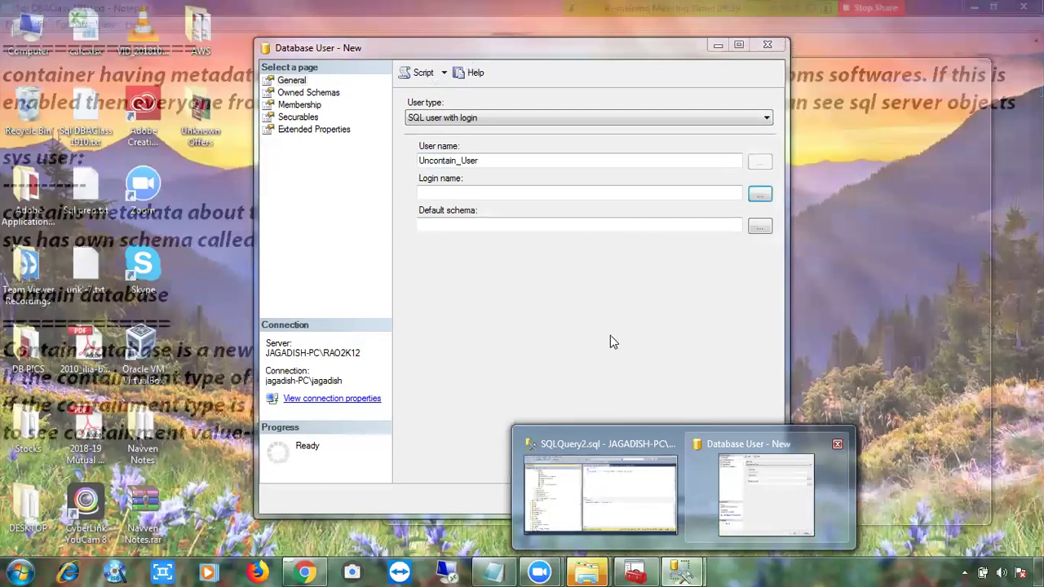
{"action": "left_click", "coordinate": [562, 210]}
Set default schema dbo, make the user own db_owner, and review the other pages.
{"action": "left_click", "coordinate": [550, 226]}
{"action": "type", "text": "dbo"}
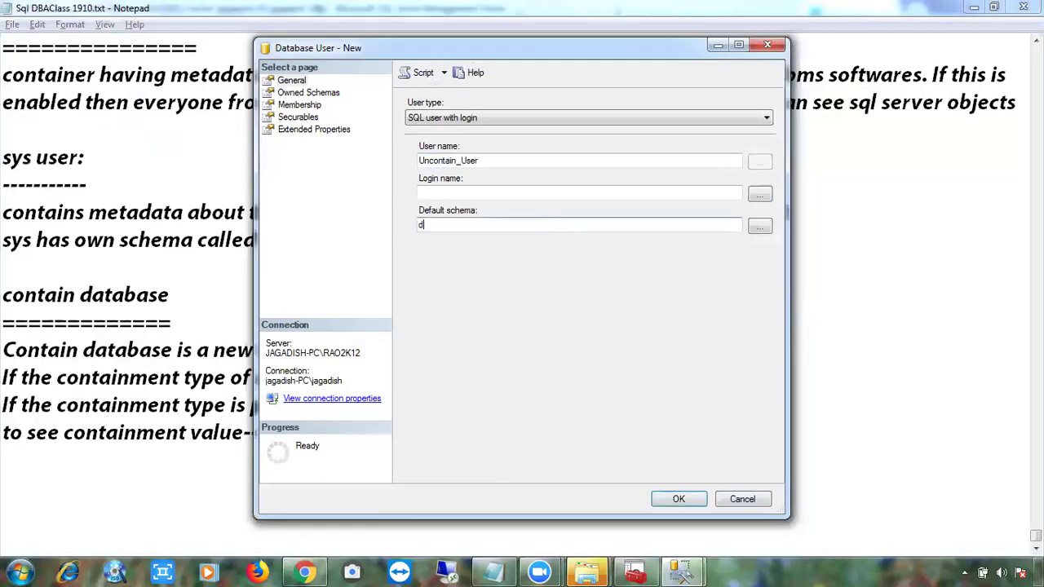
{"action": "left_click", "coordinate": [314, 93]}
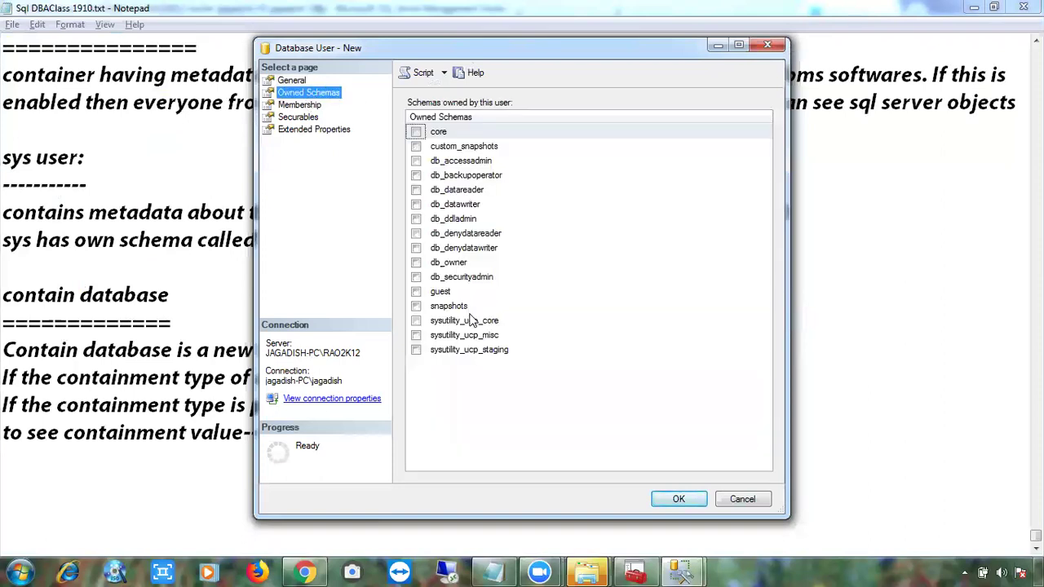
{"action": "left_click", "coordinate": [416, 262]}
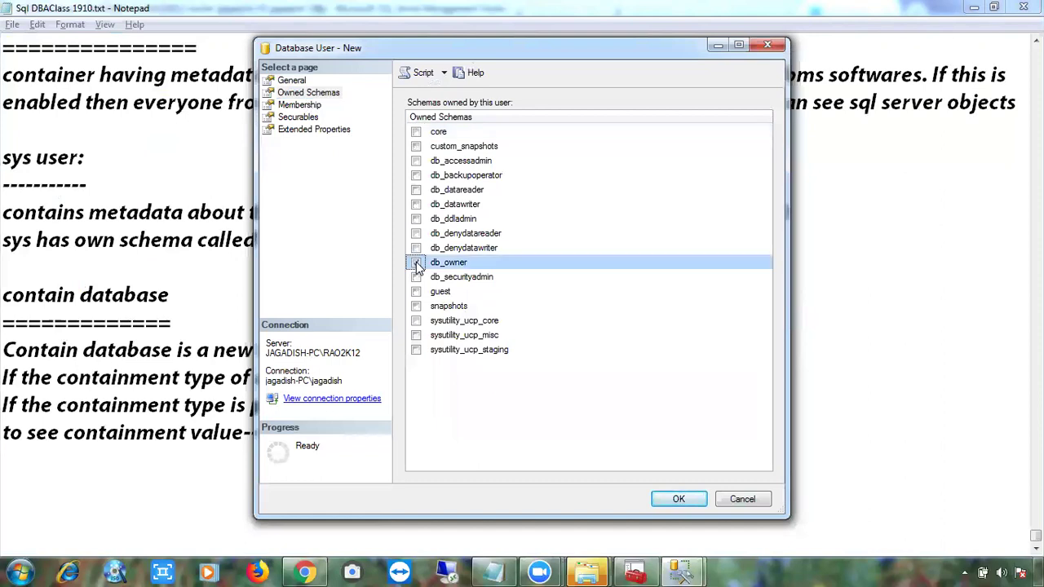
{"action": "left_click", "coordinate": [296, 106]}
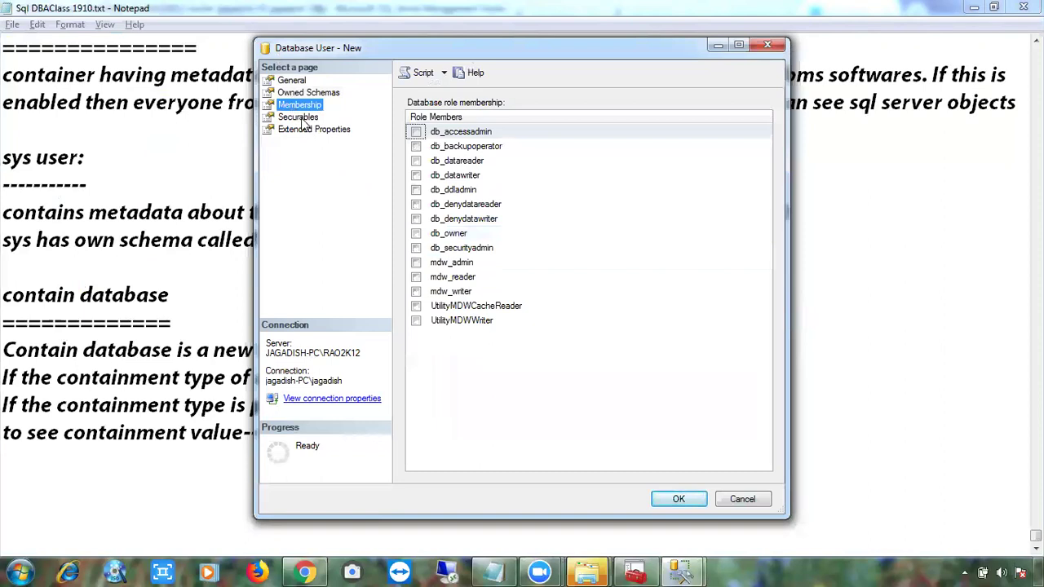
{"action": "left_click", "coordinate": [299, 117]}
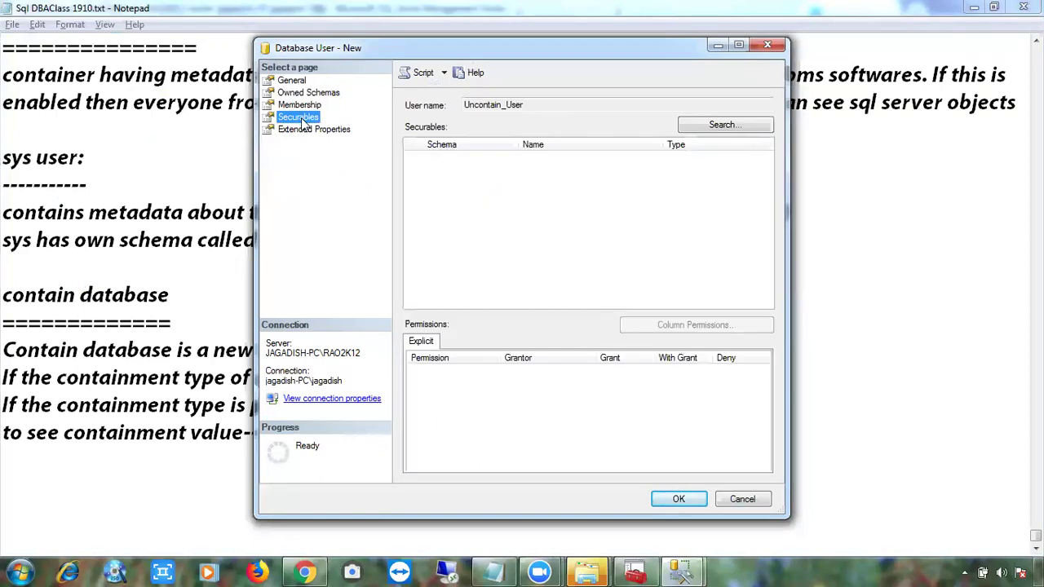
{"action": "left_click", "coordinate": [303, 129]}
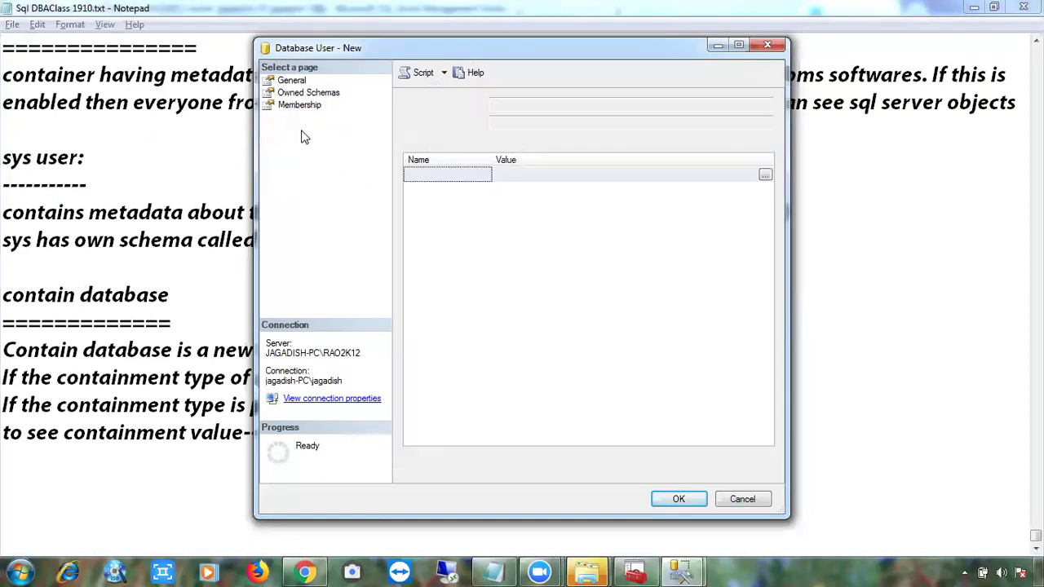
{"action": "left_click", "coordinate": [293, 80]}
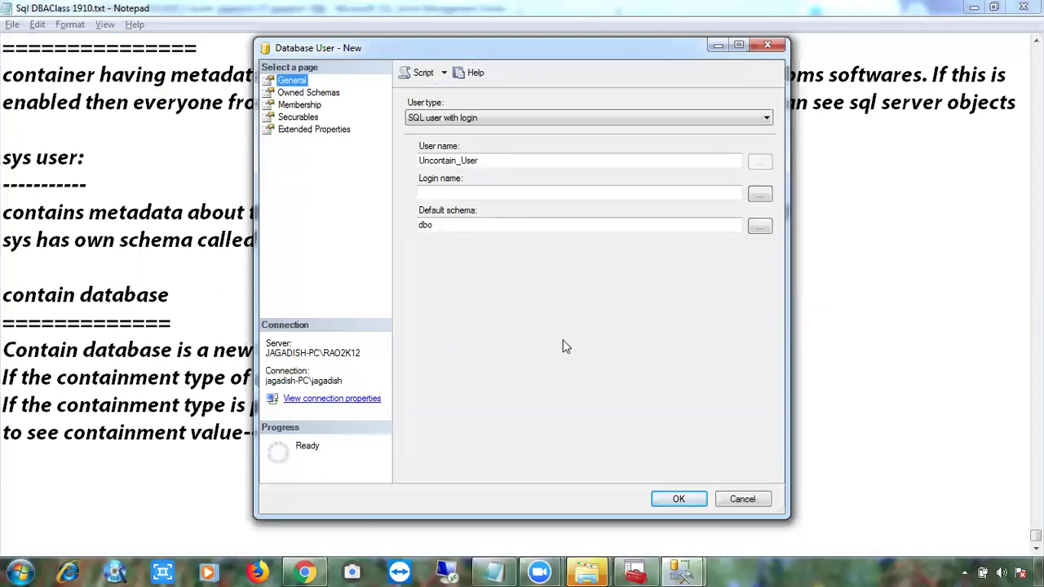
Attempt to create Uncontain_User, dismiss the 'Login name must be specified' error, and return to the query window.
{"action": "left_click", "coordinate": [679, 498]}
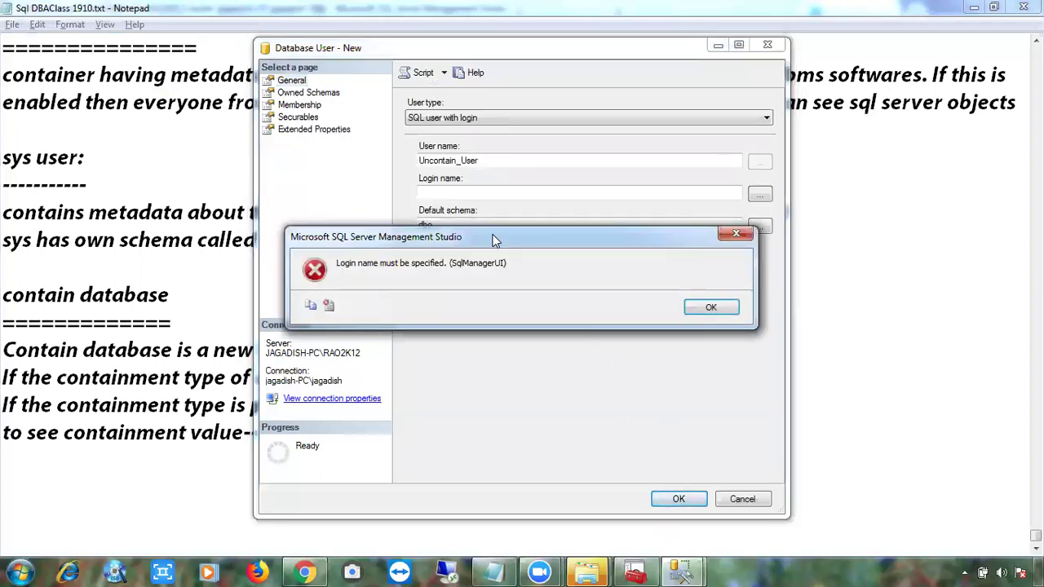
{"action": "left_click", "coordinate": [691, 314]}
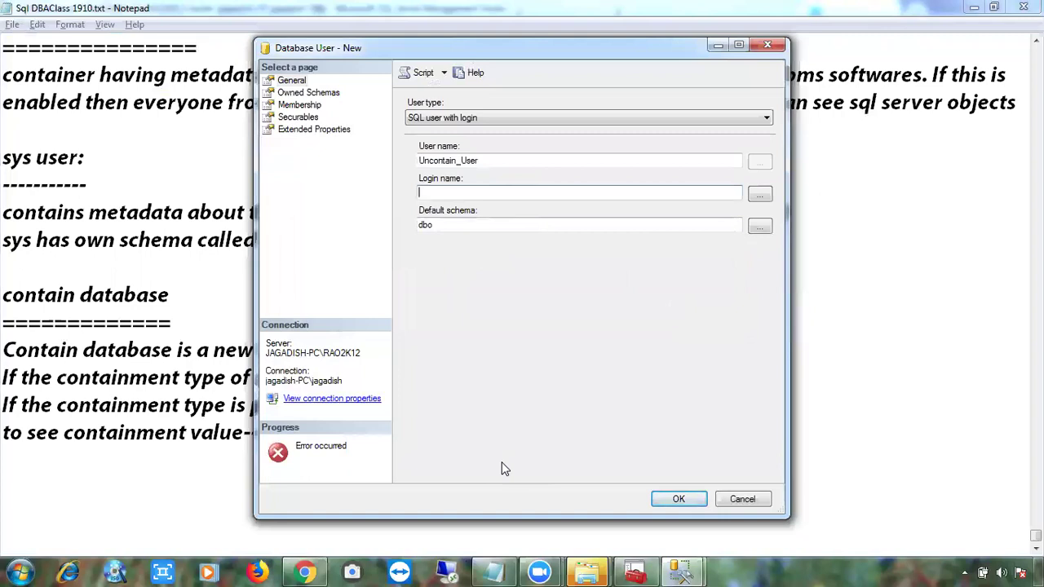
{"action": "left_click", "coordinate": [665, 571]}
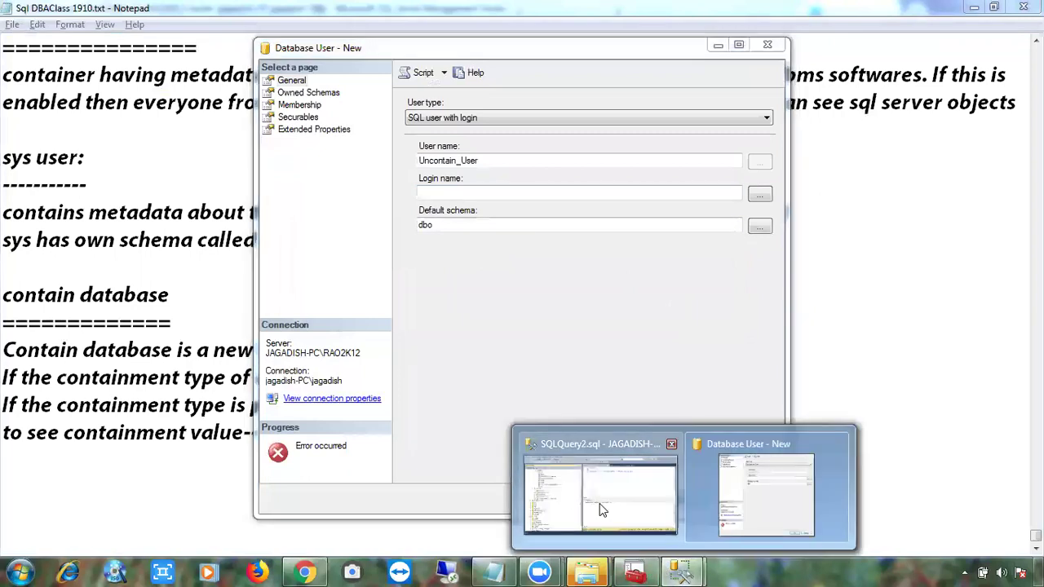
{"action": "left_click", "coordinate": [601, 508]}
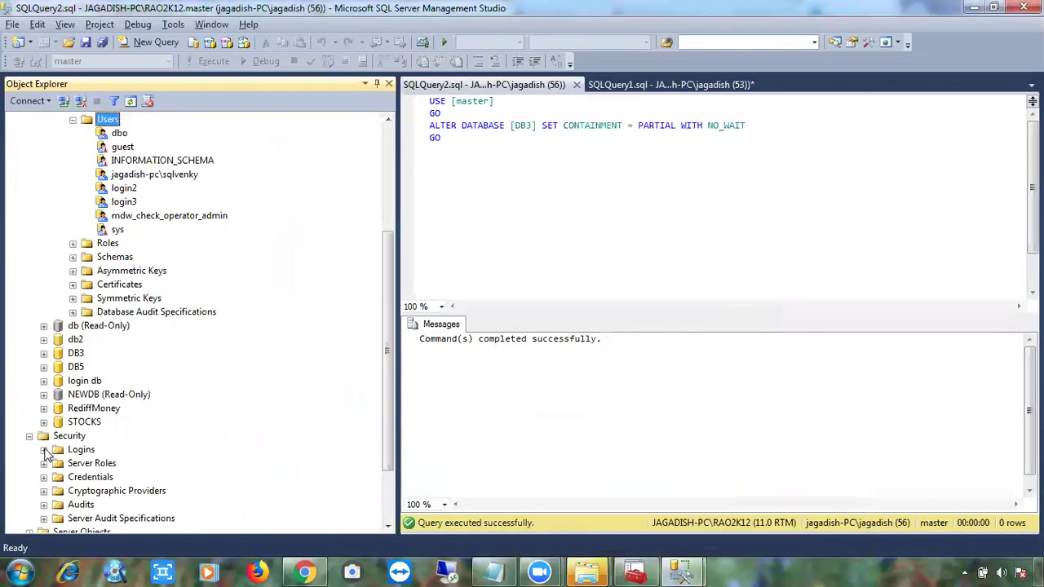
Map Uncontain_User to login2, hit error 15063 on creation, and discard the new user.
{"action": "left_click", "coordinate": [44, 449]}
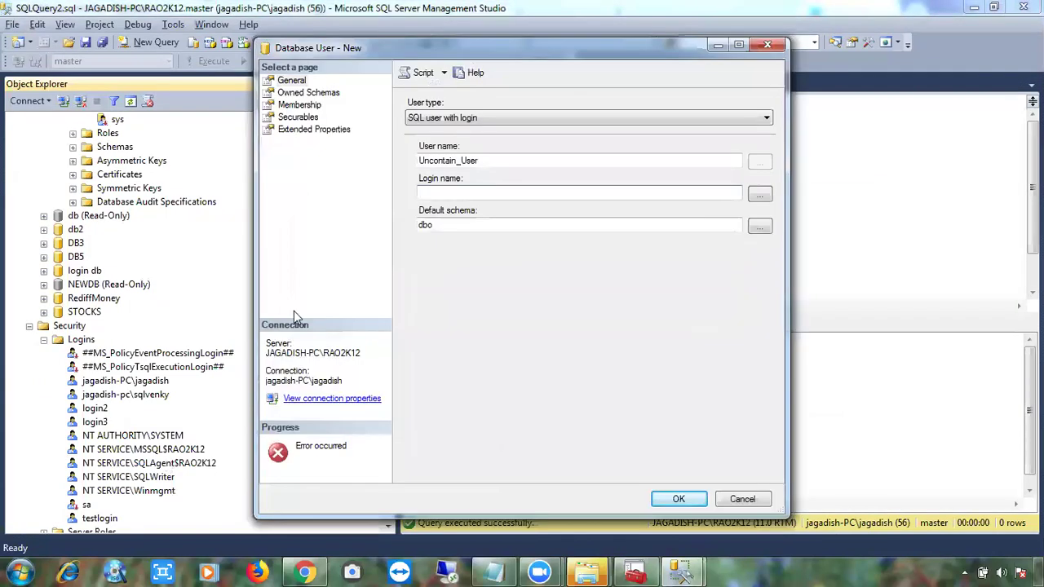
{"action": "type", "text": "login2"}
{"action": "left_click", "coordinate": [680, 499]}
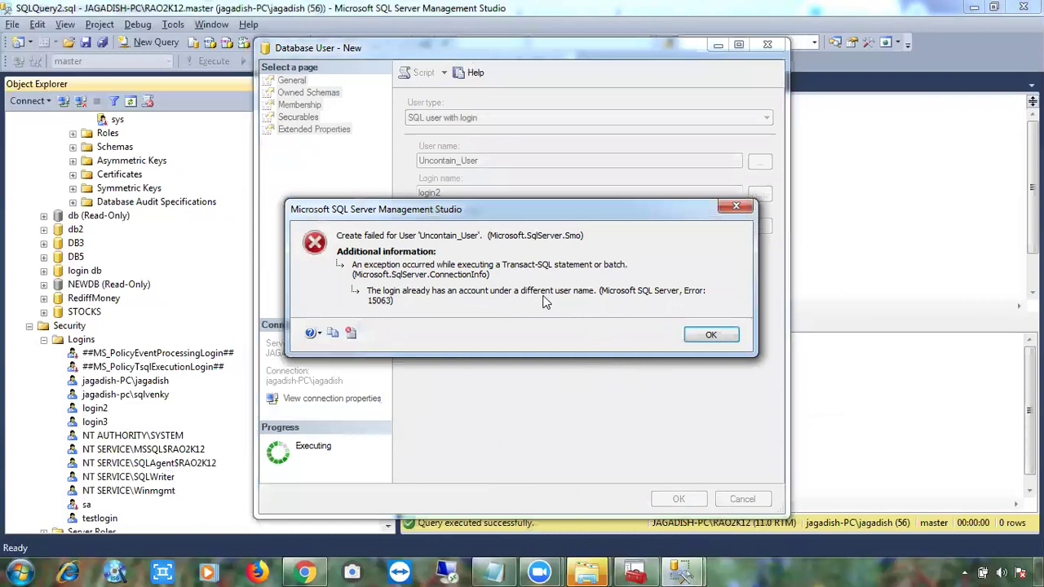
{"action": "left_click", "coordinate": [700, 335]}
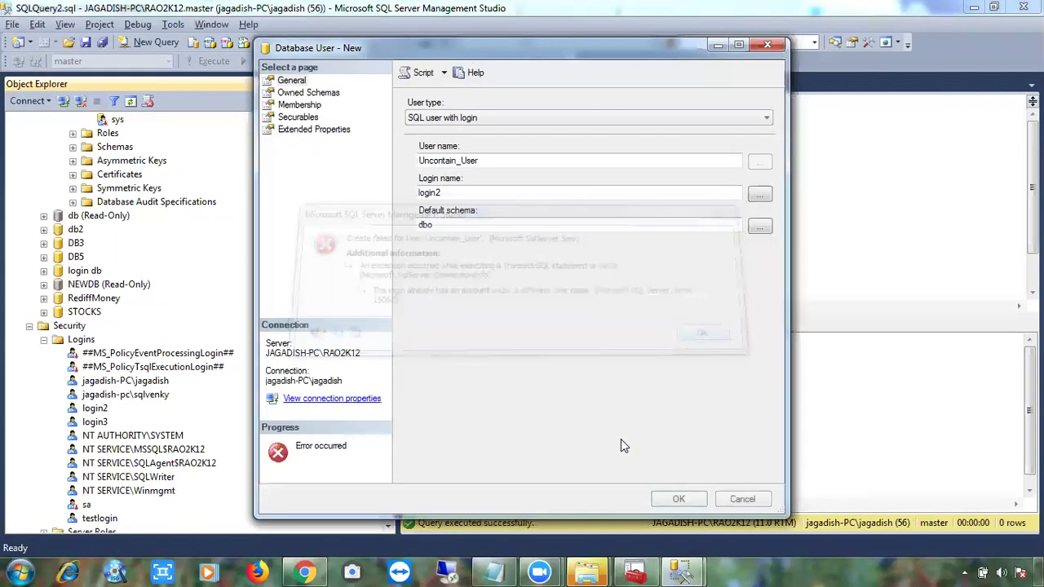
{"action": "left_click", "coordinate": [741, 498]}
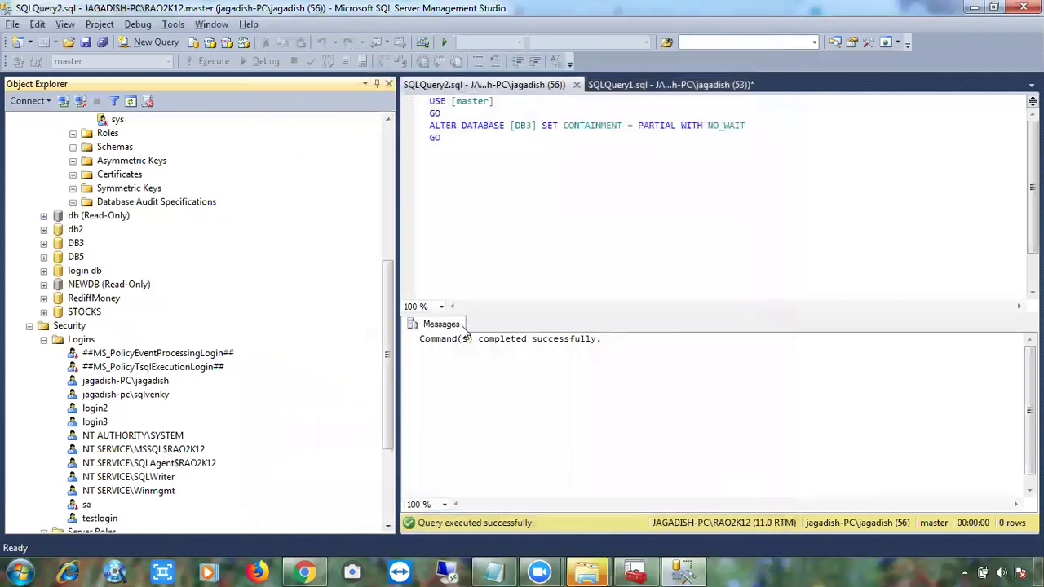
Collapse DATA COLLECTION's Users, Security and database nodes in Object Explorer.
{"action": "left_click_drag", "start_coordinate": [388, 341], "coordinate": [388, 211]}
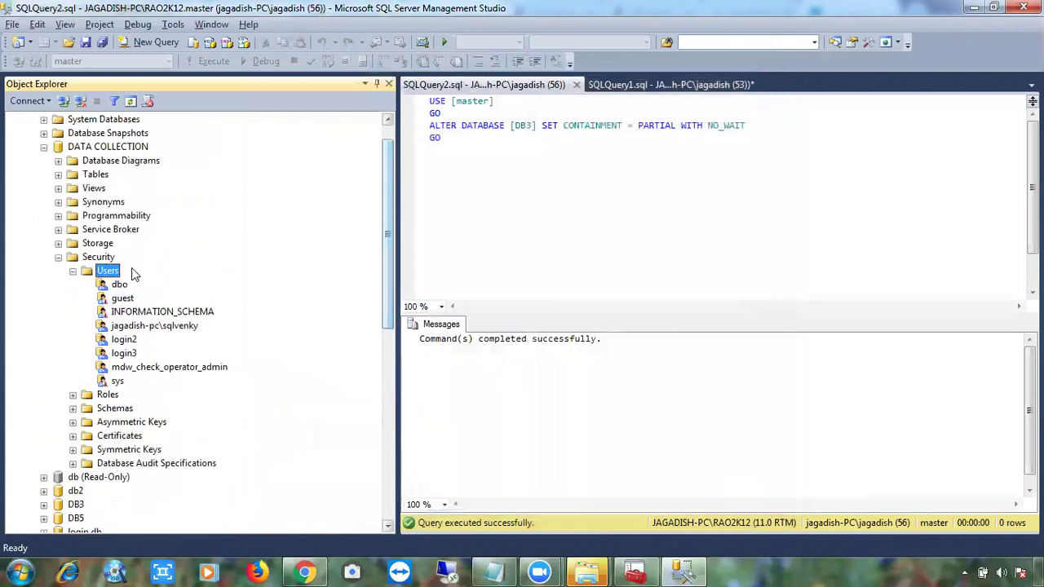
{"action": "left_click", "coordinate": [73, 271]}
{"action": "left_click", "coordinate": [58, 257]}
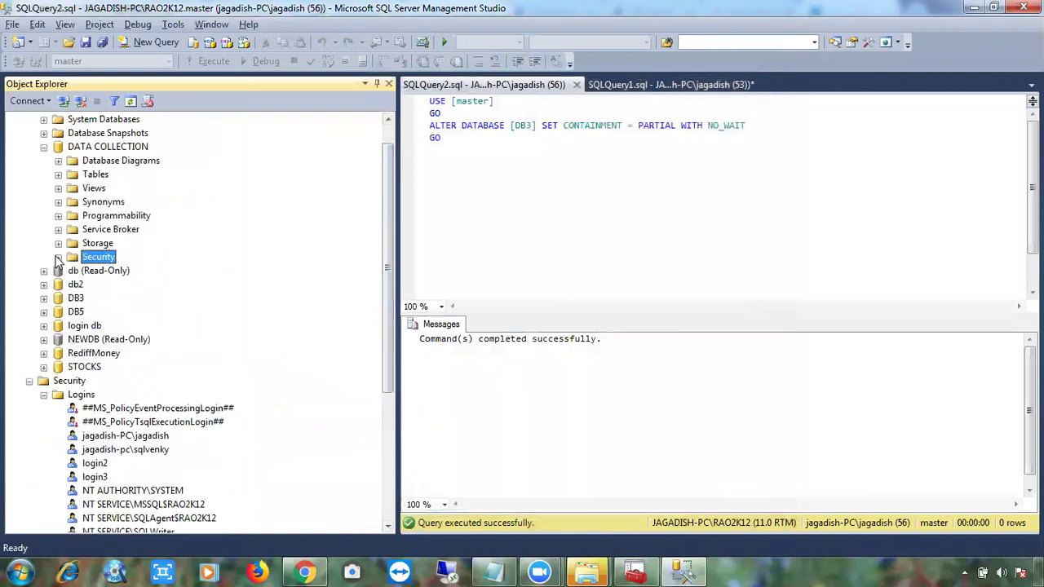
{"action": "left_click", "coordinate": [43, 147]}
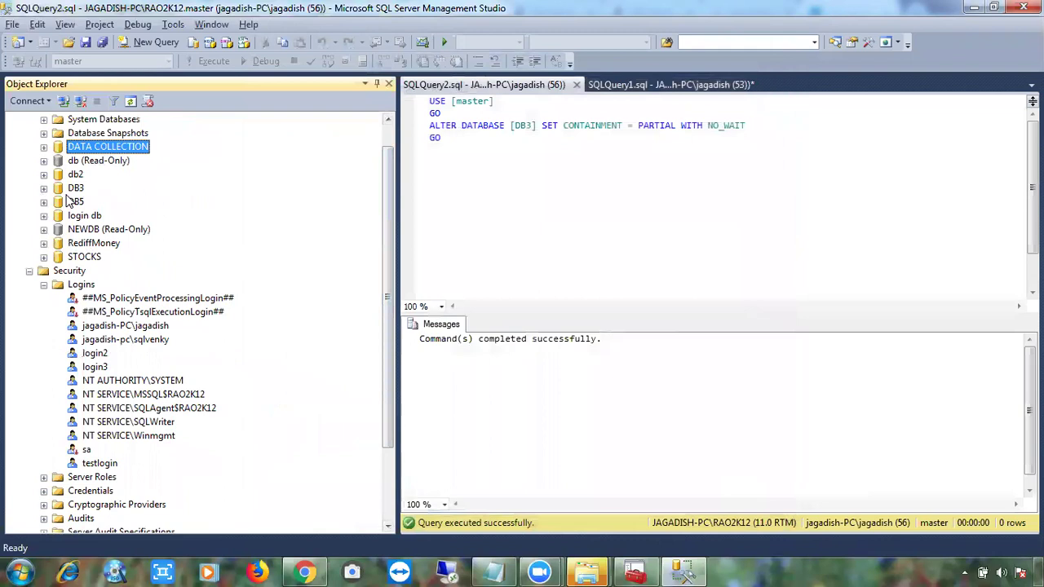
Expand DB5 > Security > Users and bring up the Users folder's actions.
{"action": "left_click", "coordinate": [75, 201]}
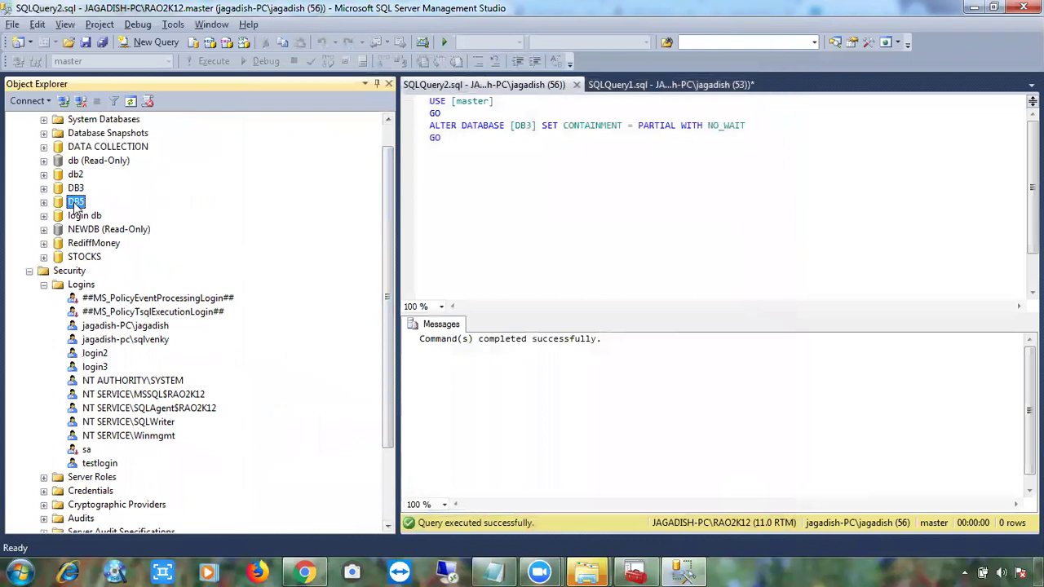
{"action": "left_click", "coordinate": [44, 202]}
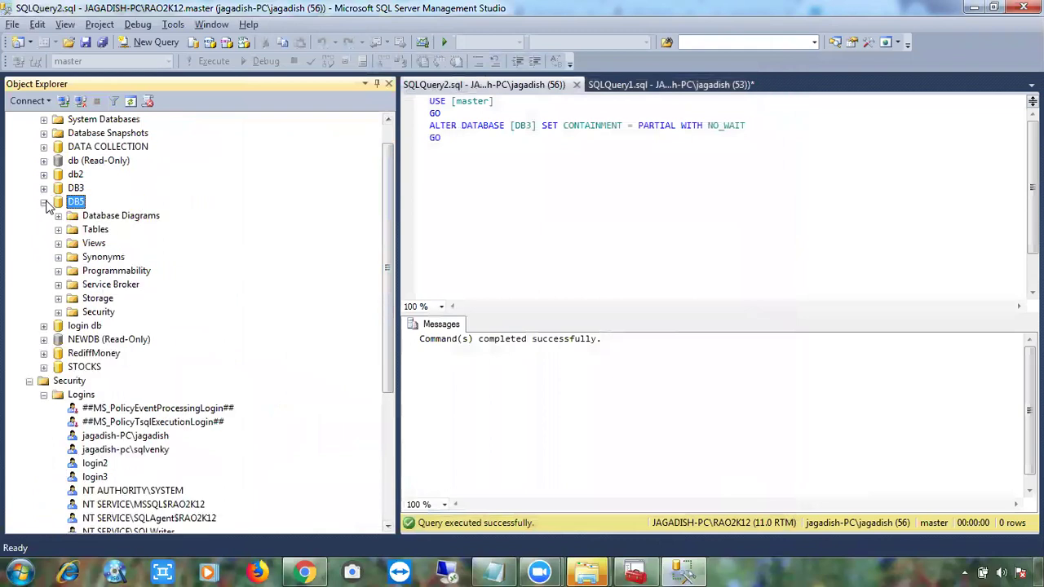
{"action": "left_click", "coordinate": [58, 313]}
{"action": "left_click", "coordinate": [73, 326]}
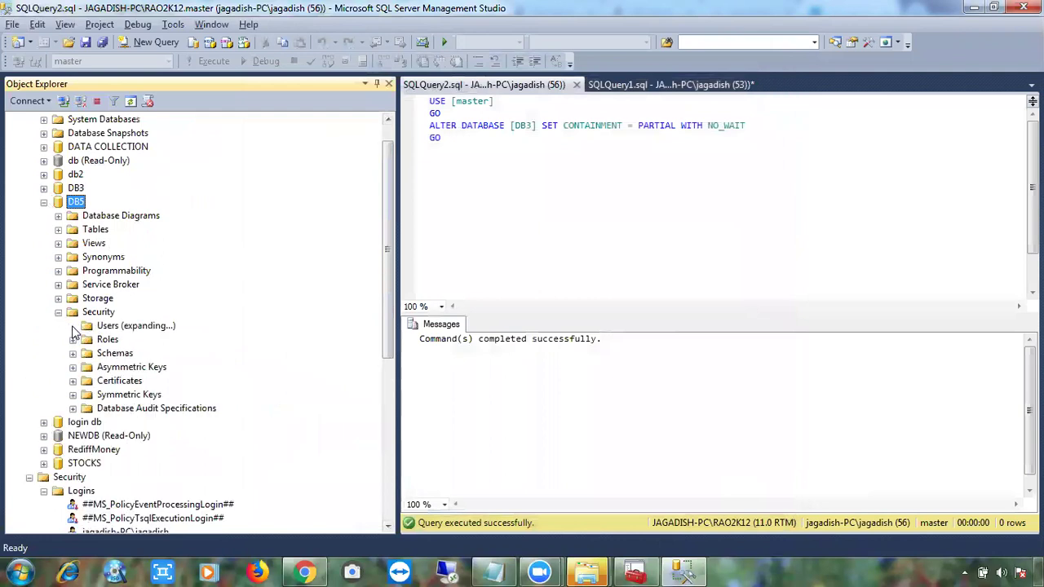
{"action": "right_click", "coordinate": [113, 330]}
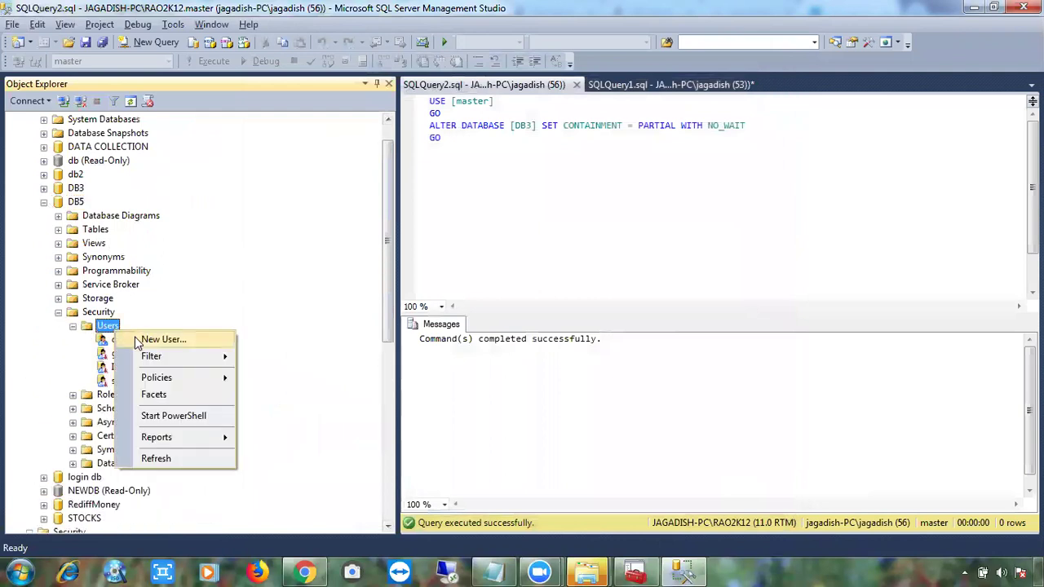
{"action": "left_click", "coordinate": [136, 340]}
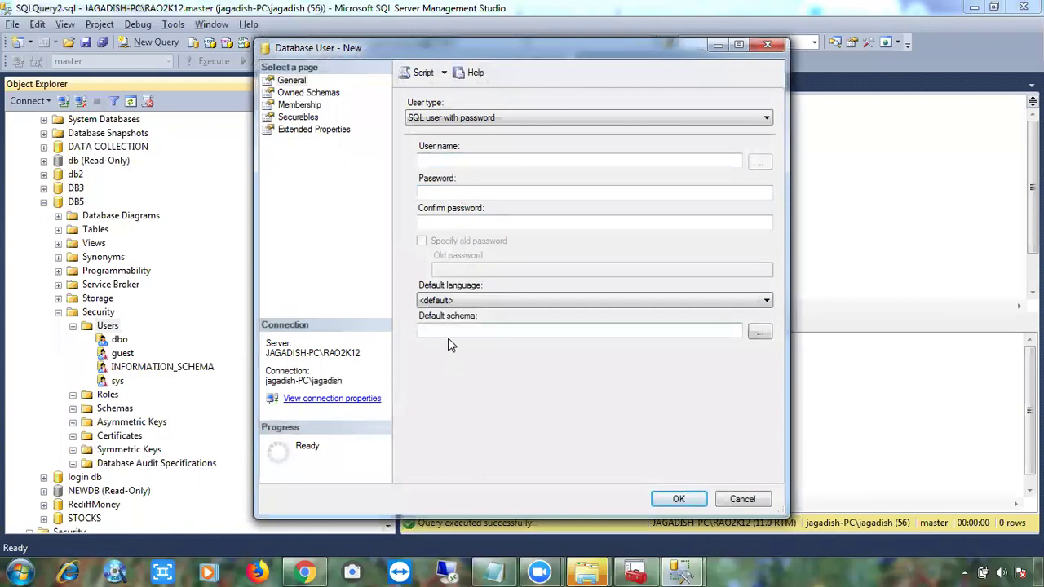
{"action": "left_click", "coordinate": [448, 120]}
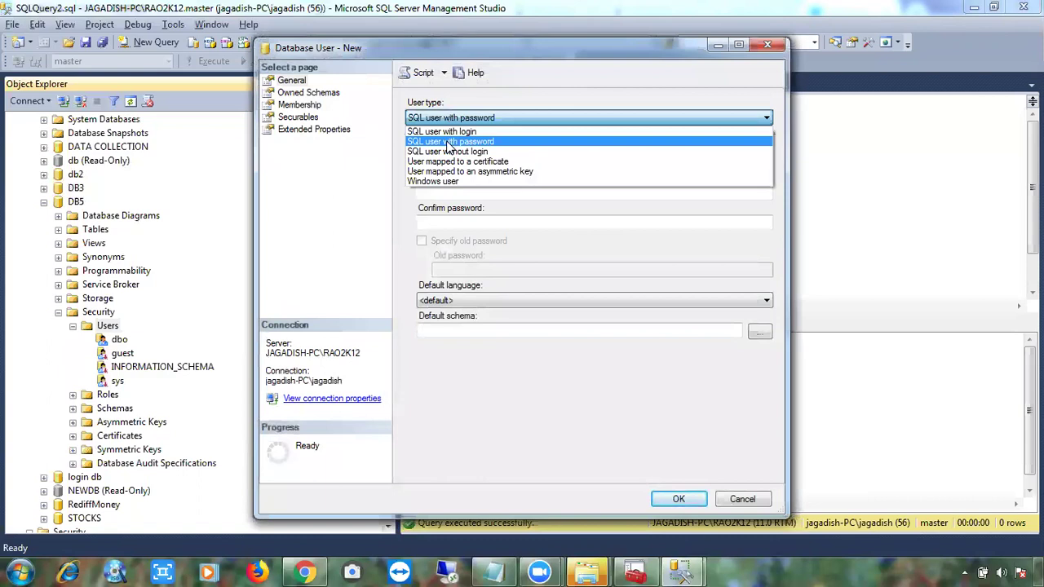
{"action": "left_click", "coordinate": [448, 141]}
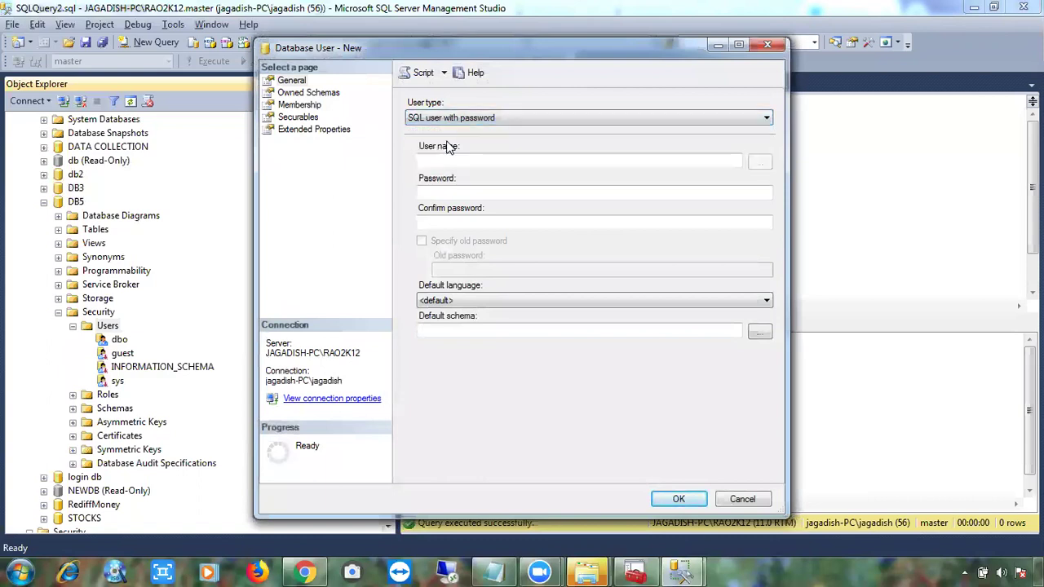
{"action": "left_click", "coordinate": [456, 121]}
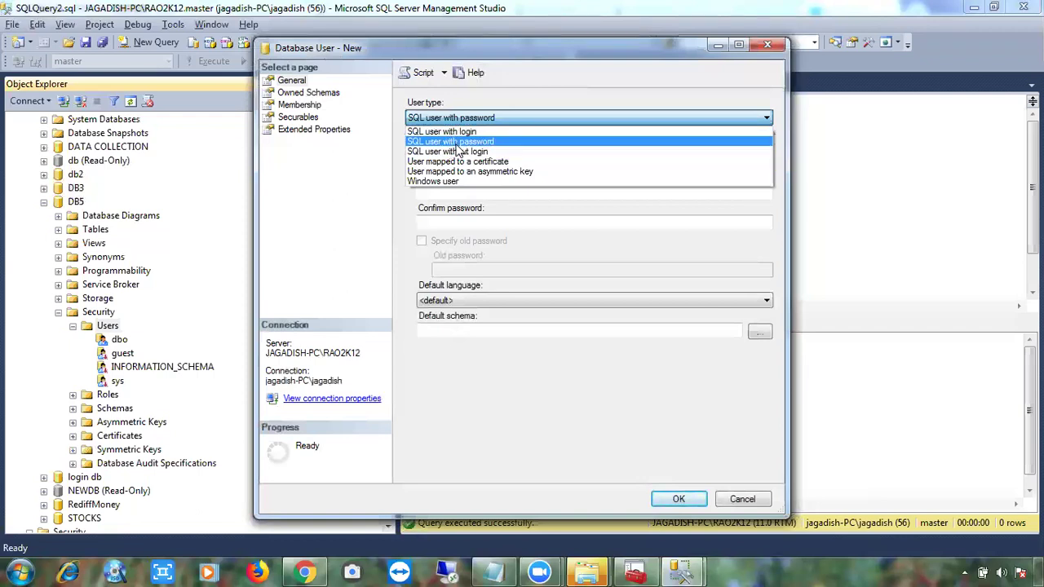
Enter SQL user name Contained_user with a password and matching confirmation.
{"action": "left_click", "coordinate": [456, 145]}
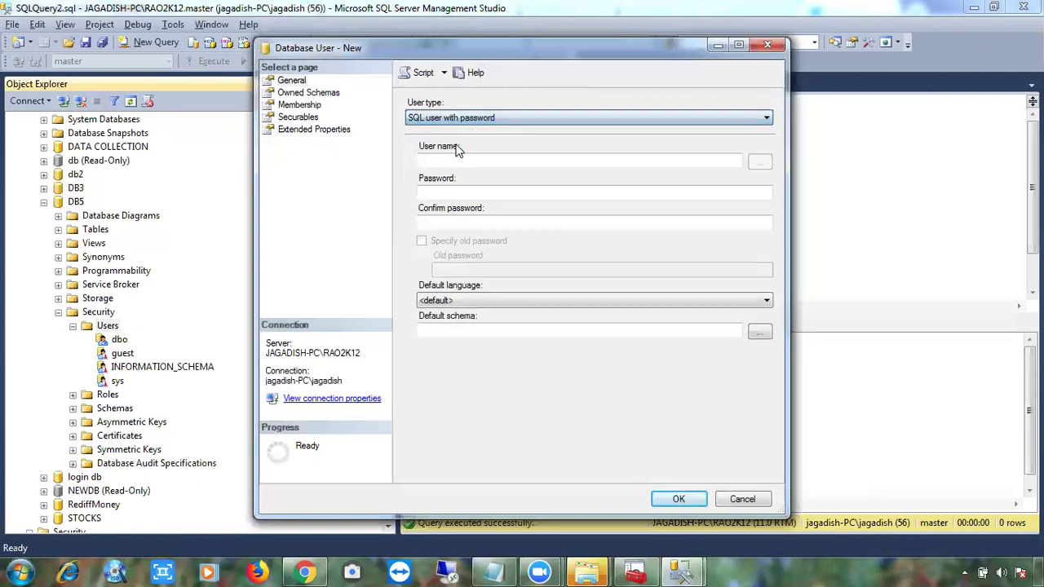
{"action": "left_click", "coordinate": [454, 160]}
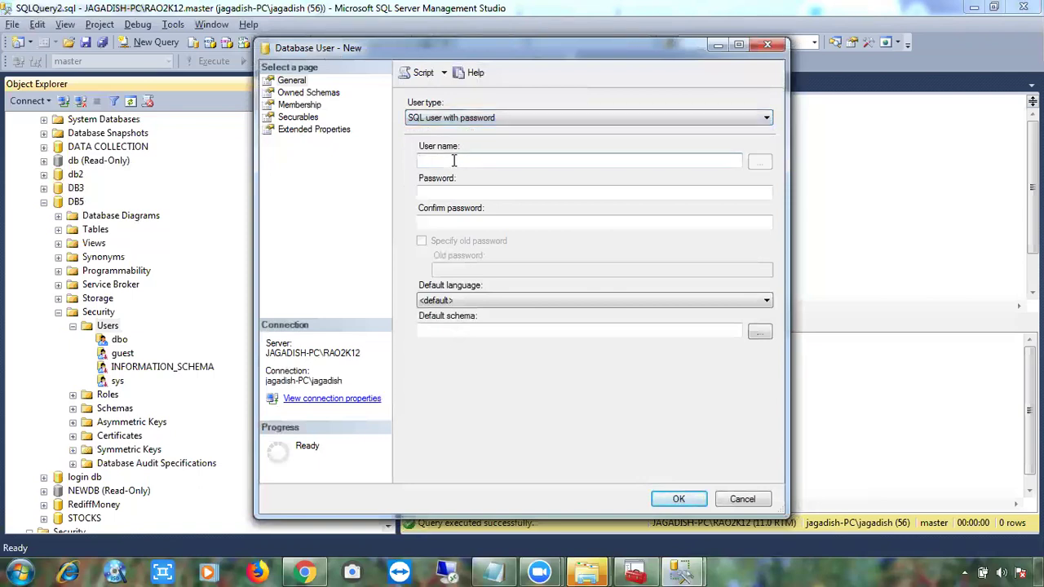
{"action": "type", "text": "Contained_user"}
{"action": "left_click", "coordinate": [445, 194]}
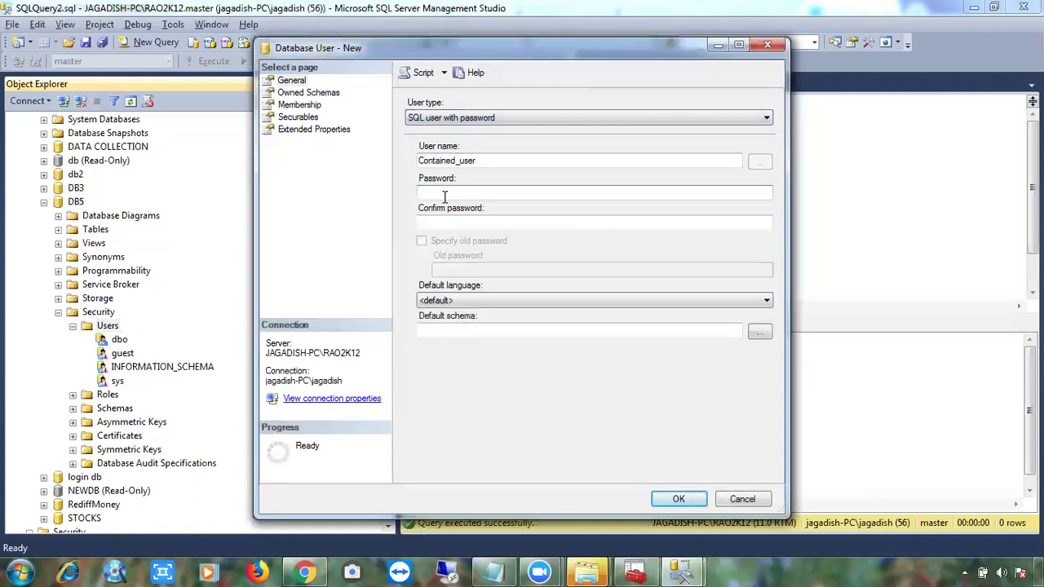
{"action": "type", "text": "1234567890123"}
{"action": "key", "text": "Tab"}
{"action": "type", "text": "12345678901"}
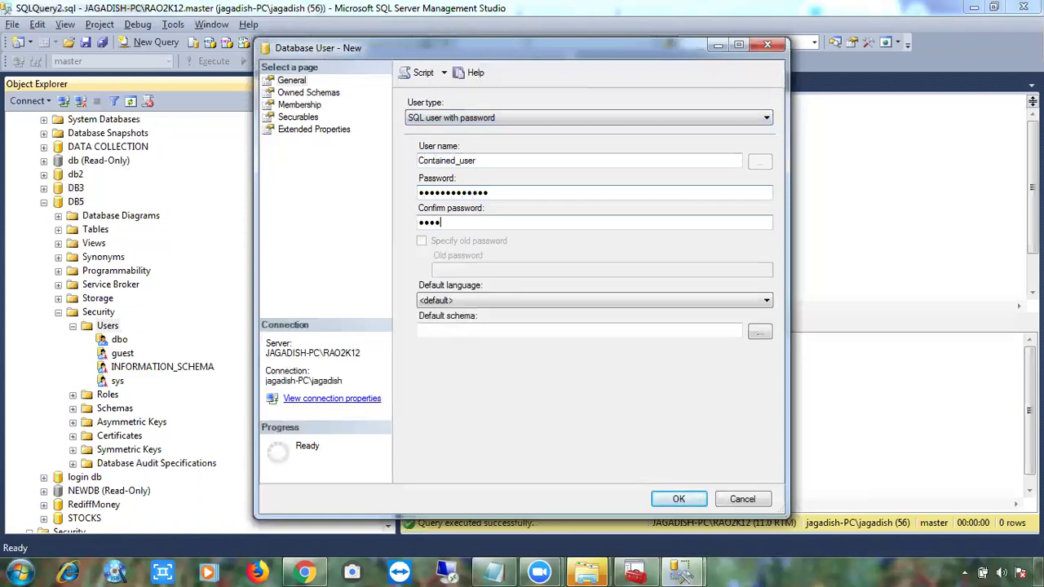
{"action": "type", "text": "23"}
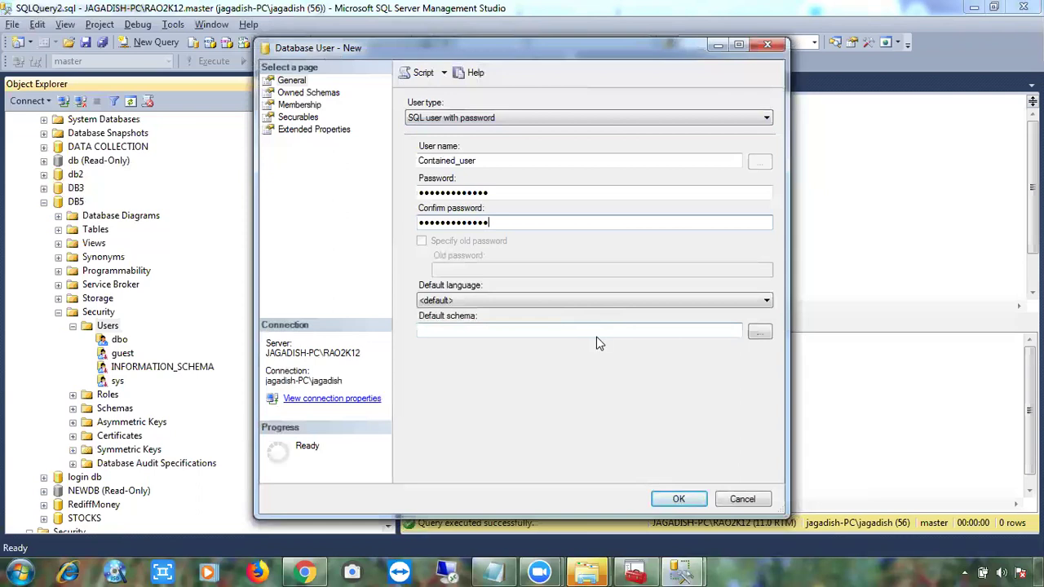
Add Contained_user to db_datareader, review the remaining pages, and create the user.
{"action": "left_click", "coordinate": [312, 93]}
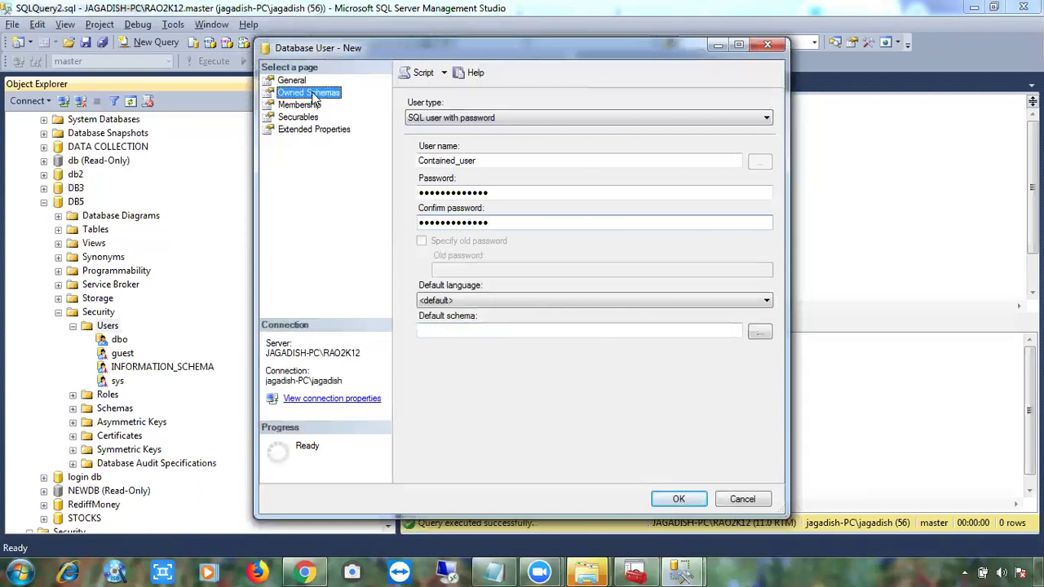
{"action": "left_click", "coordinate": [312, 105]}
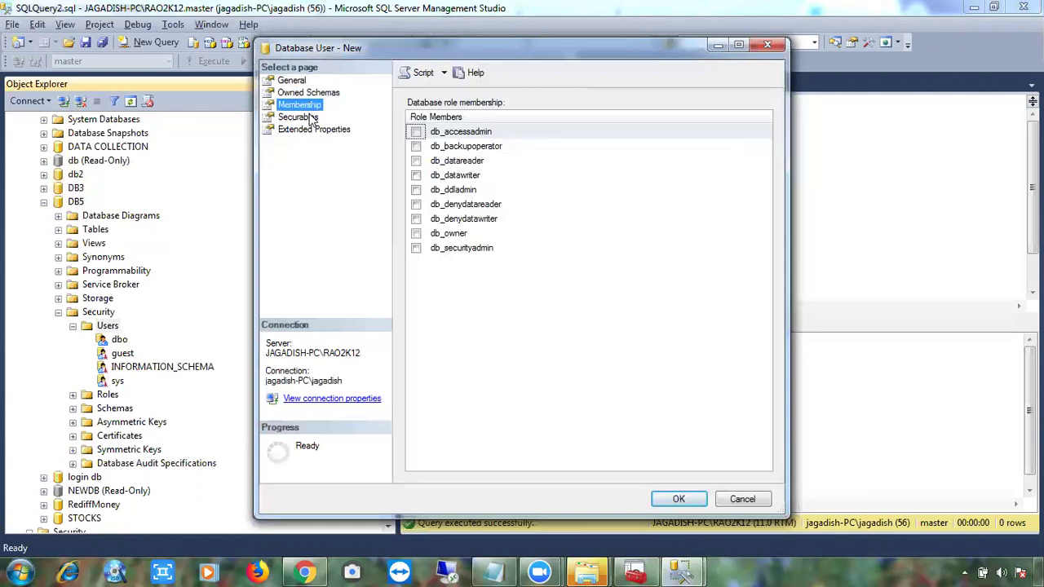
{"action": "left_click", "coordinate": [416, 161]}
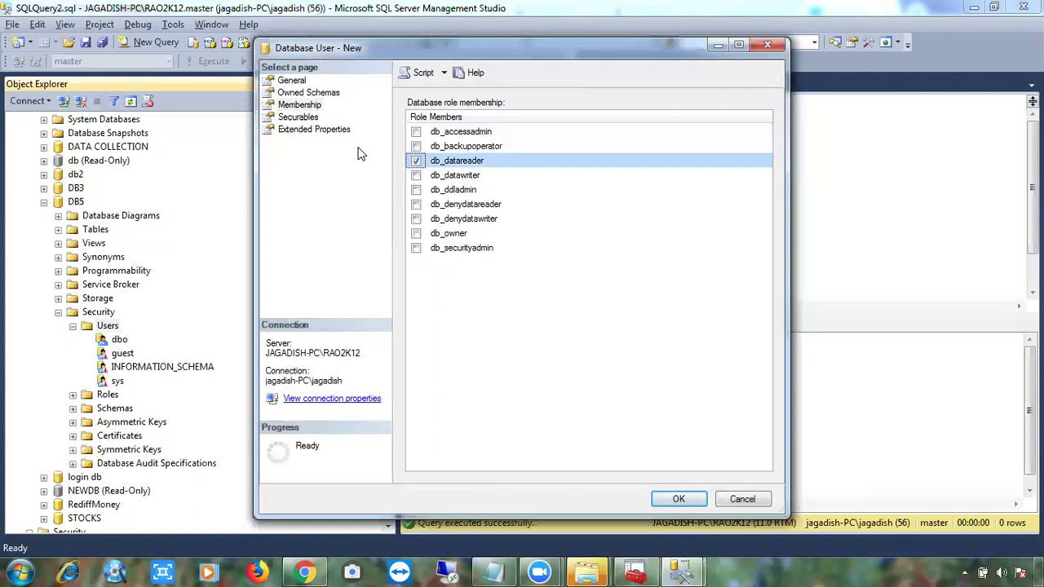
{"action": "left_click", "coordinate": [306, 120]}
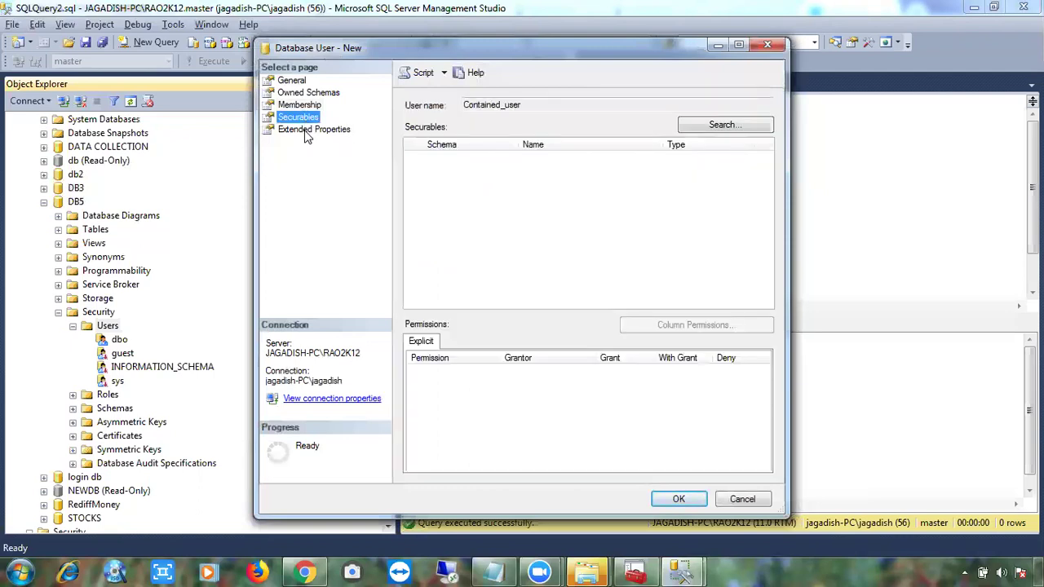
{"action": "left_click", "coordinate": [306, 130]}
{"action": "left_click", "coordinate": [292, 79]}
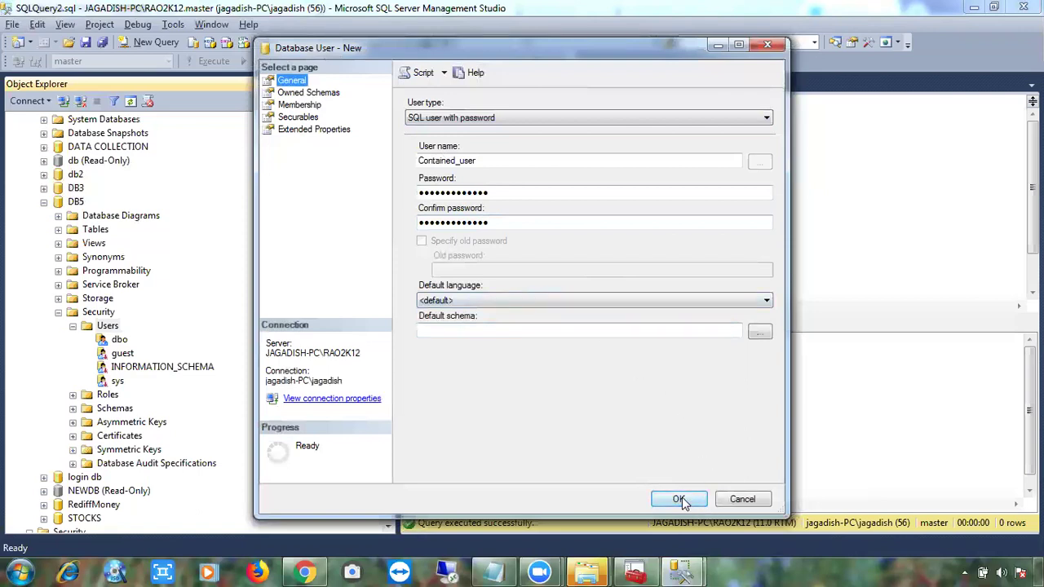
{"action": "double_click", "coordinate": [488, 161]}
{"action": "key", "text": "ctrl+c"}
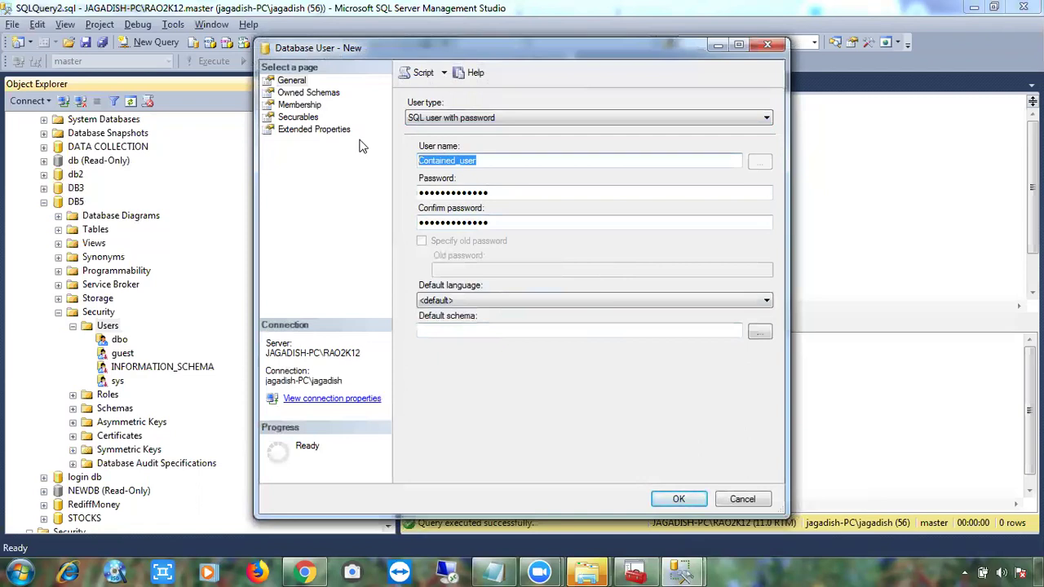
{"action": "left_click", "coordinate": [681, 502]}
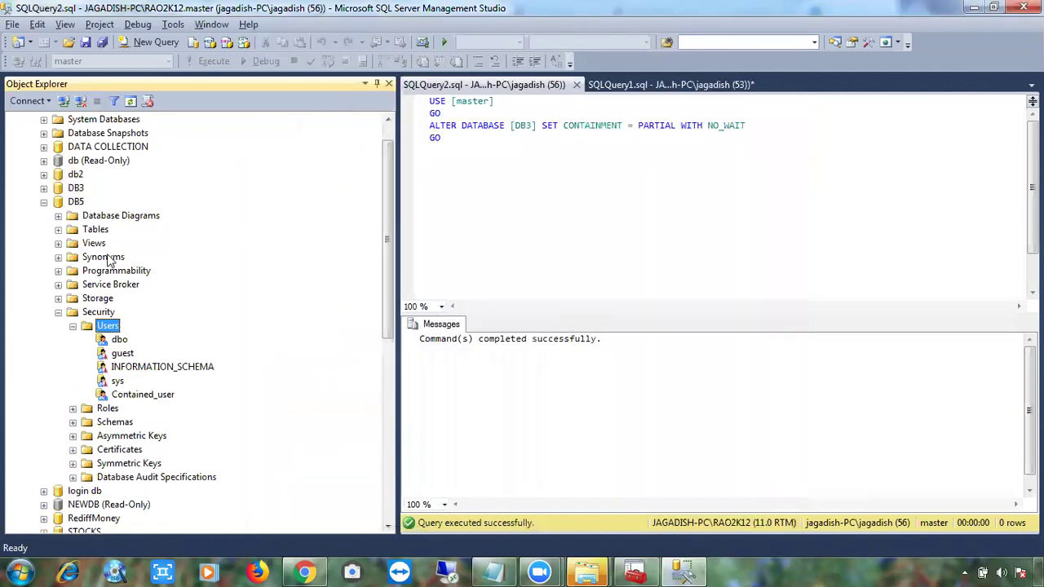
Refresh to show Contained_user in DB5, then collapse DB5, server Security and Databases.
{"action": "left_click", "coordinate": [129, 101]}
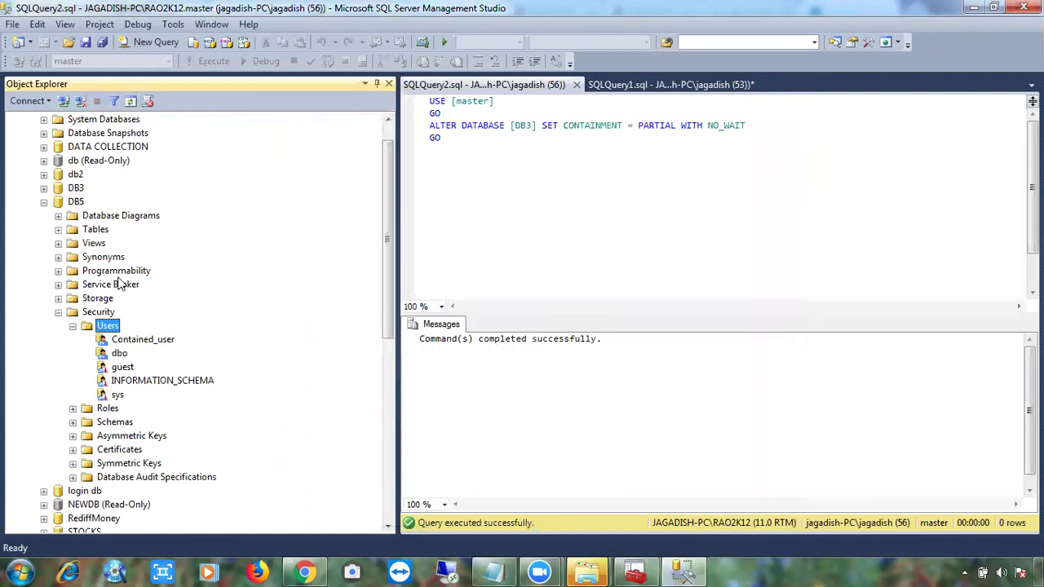
{"action": "left_click", "coordinate": [73, 327]}
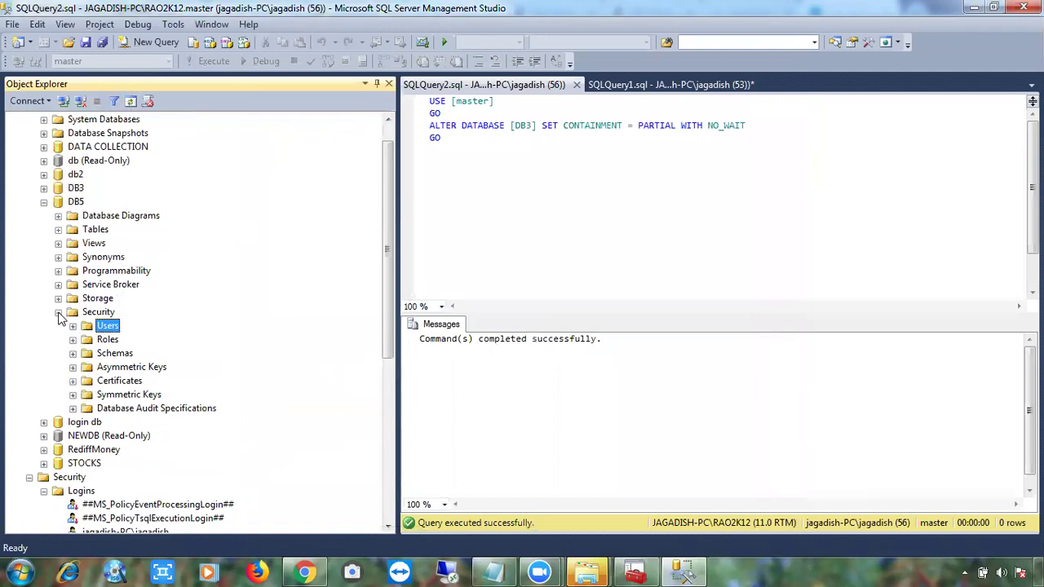
{"action": "left_click", "coordinate": [58, 312]}
{"action": "left_click", "coordinate": [44, 201]}
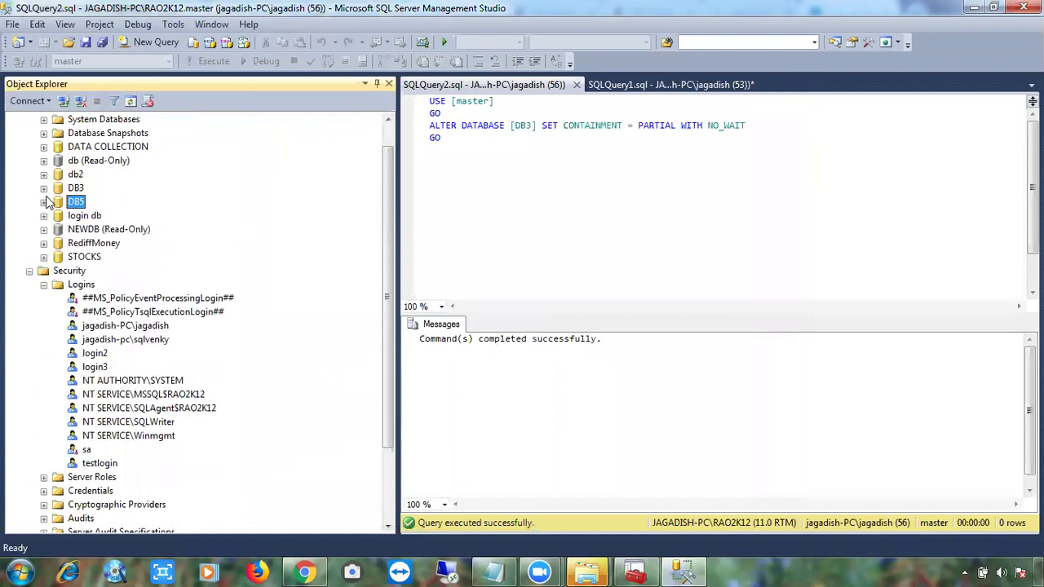
{"action": "left_click_drag", "start_coordinate": [380, 293], "coordinate": [379, 254]}
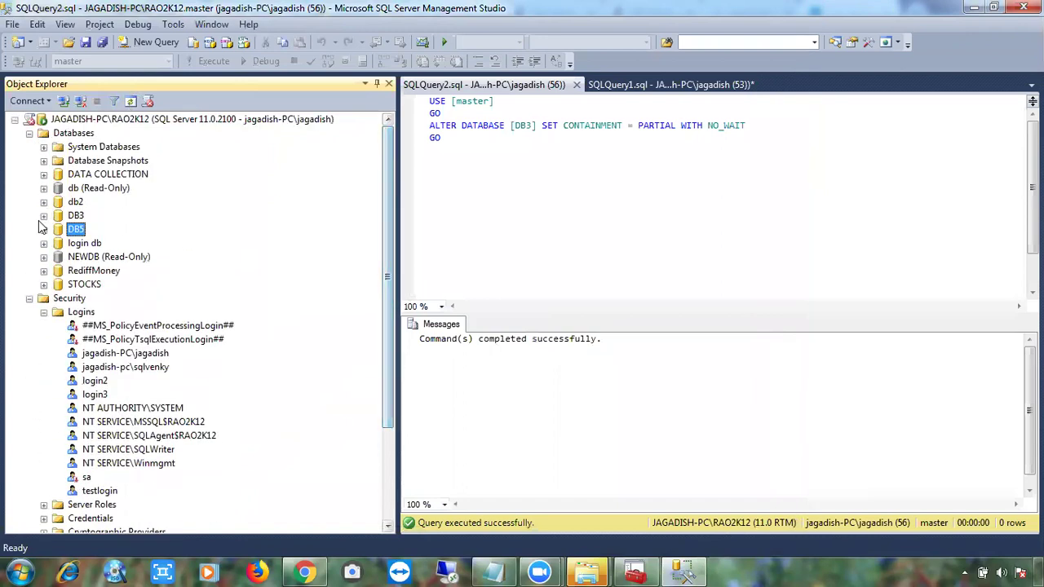
{"action": "left_click", "coordinate": [30, 298]}
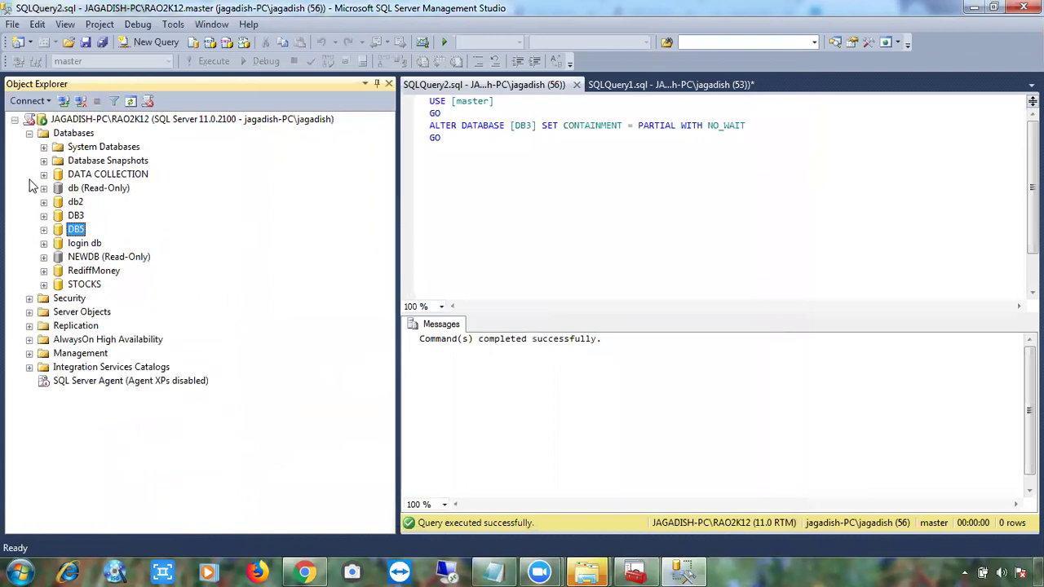
{"action": "left_click", "coordinate": [29, 134]}
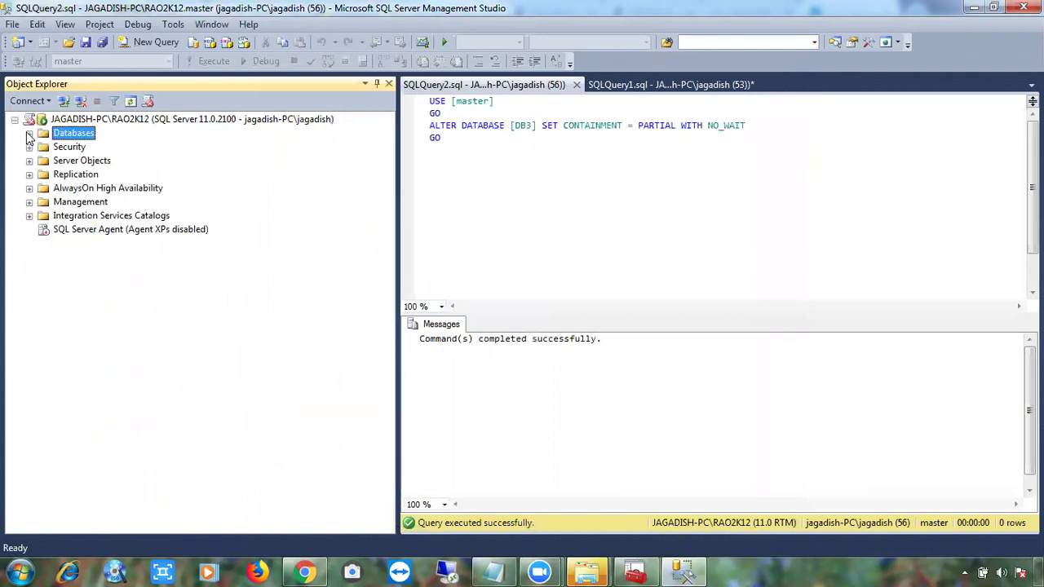
Set up a SQL Server Authentication connection as Contained_user with its password.
{"action": "left_click", "coordinate": [65, 102]}
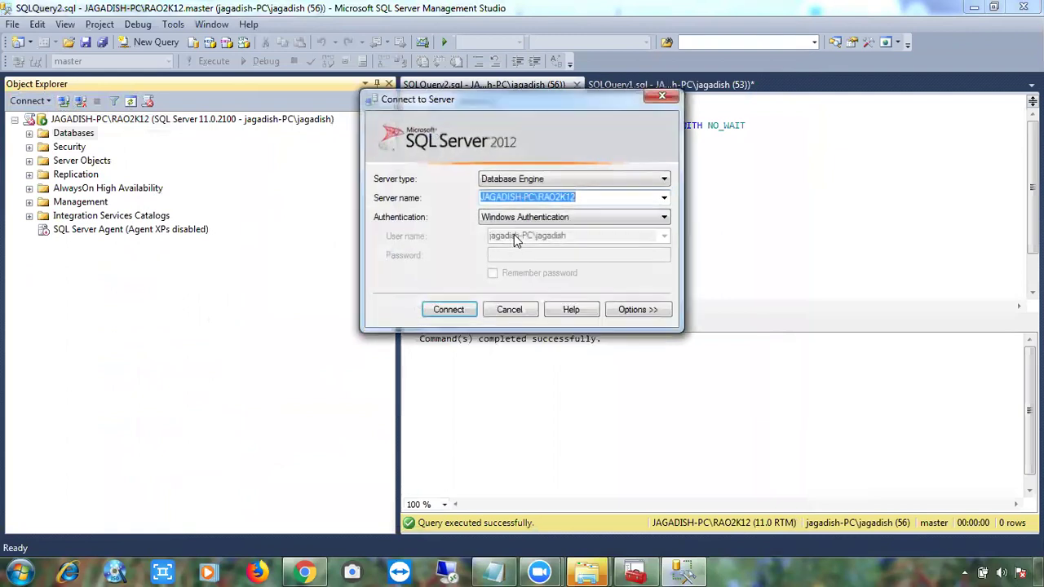
{"action": "left_click", "coordinate": [522, 218]}
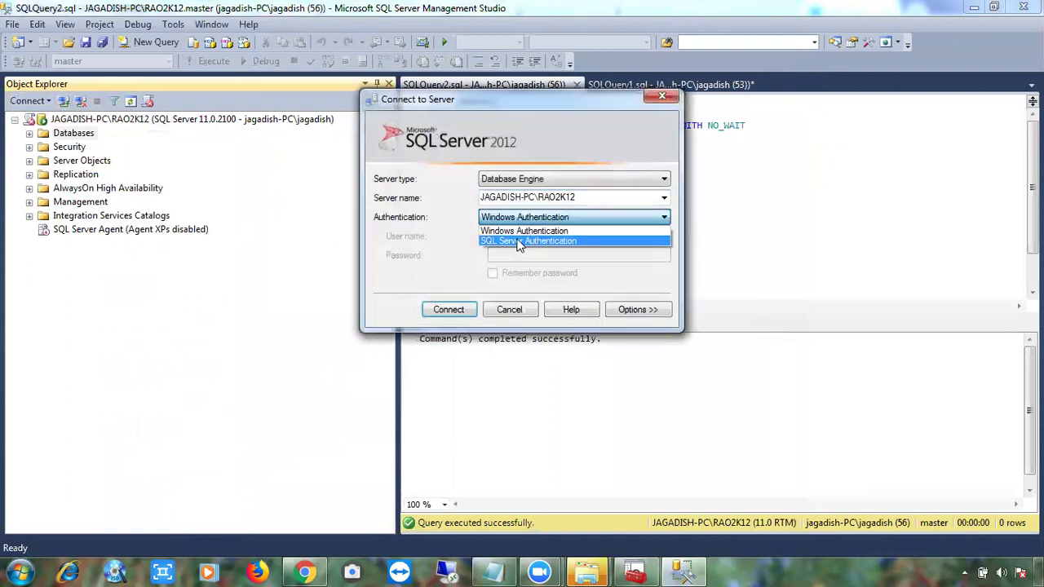
{"action": "left_click", "coordinate": [517, 239]}
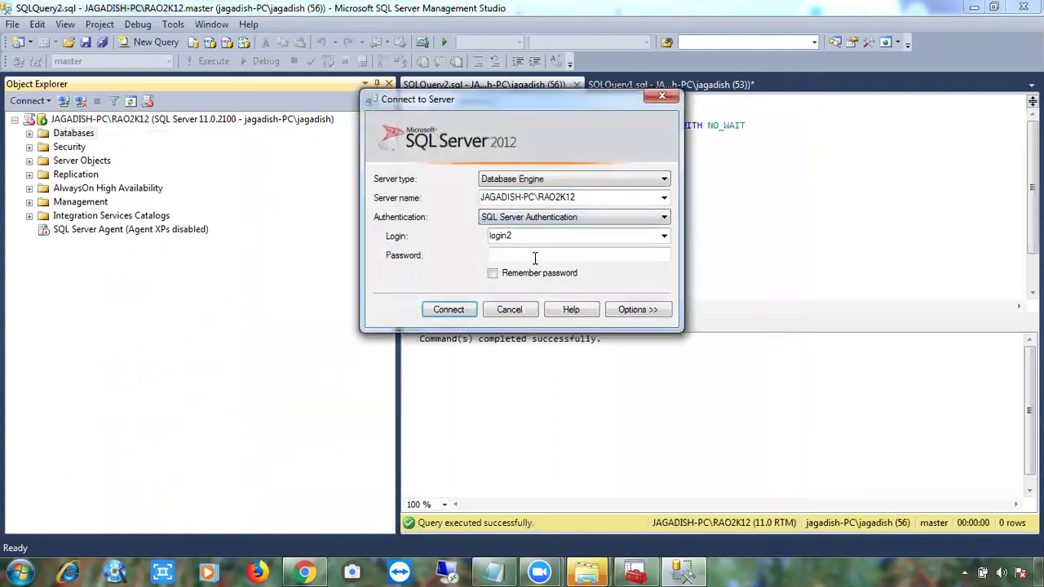
{"action": "double_click", "coordinate": [519, 236]}
{"action": "key", "text": "ctrl+v"}
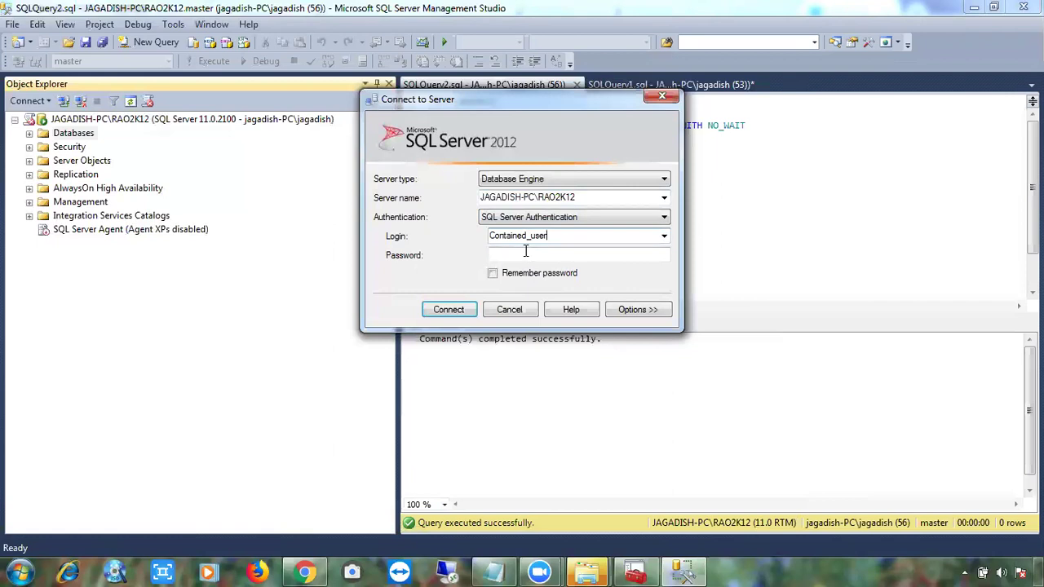
{"action": "left_click", "coordinate": [525, 253]}
{"action": "type", "text": "******"}
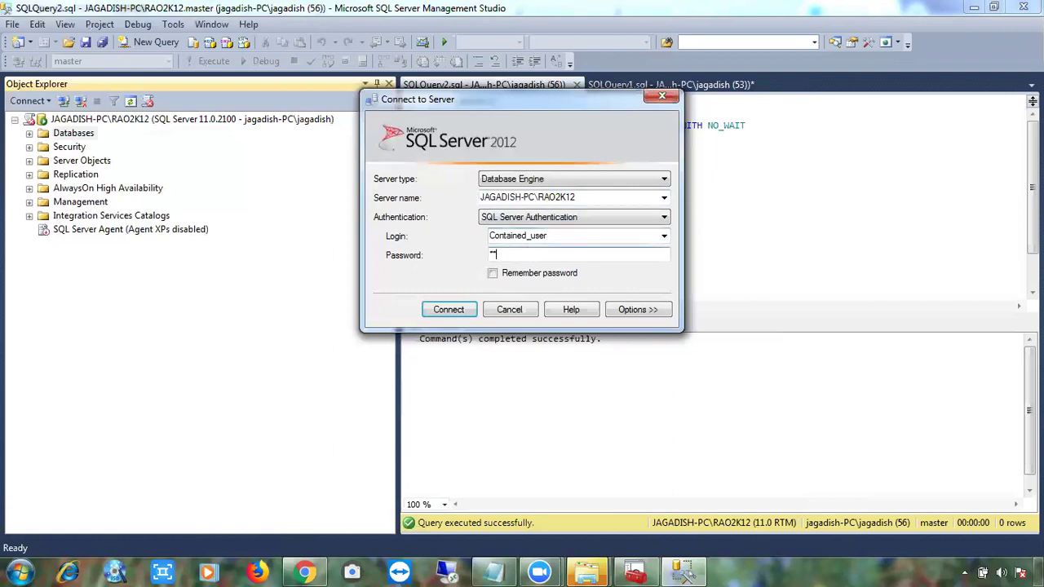
{"action": "type", "text": "*******"}
{"action": "left_click_drag", "start_coordinate": [586, 255], "coordinate": [481, 246]}
{"action": "type", "text": "*************"}
Connect, dismiss the login-failed error 18456, and show the connection options.
{"action": "left_click", "coordinate": [447, 310]}
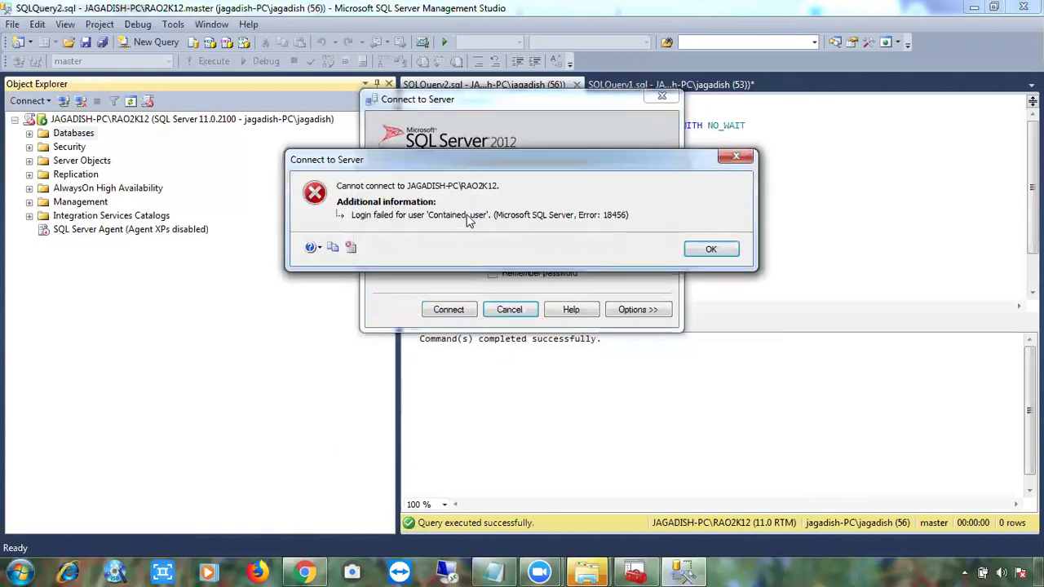
{"action": "left_click", "coordinate": [711, 249]}
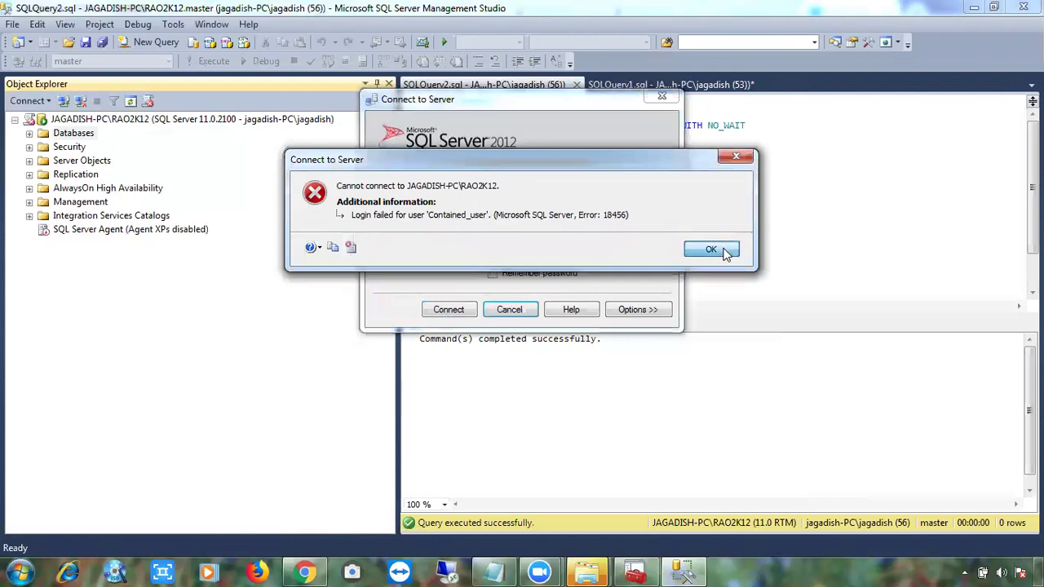
{"action": "left_click", "coordinate": [638, 311]}
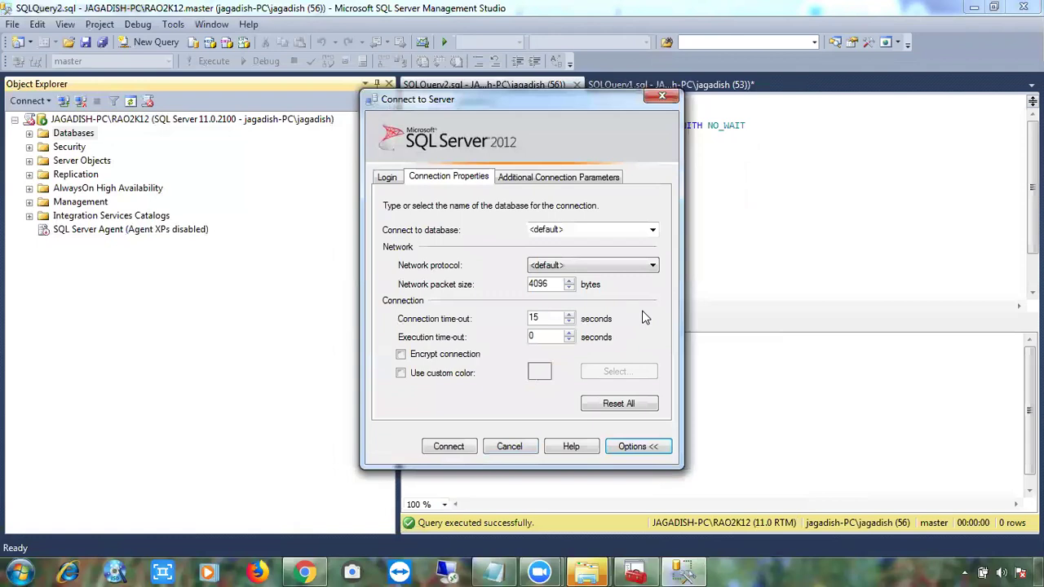
Try browsing the server for databases to connect to, which fails with a login error.
{"action": "left_click", "coordinate": [30, 137]}
{"action": "left_click", "coordinate": [652, 230]}
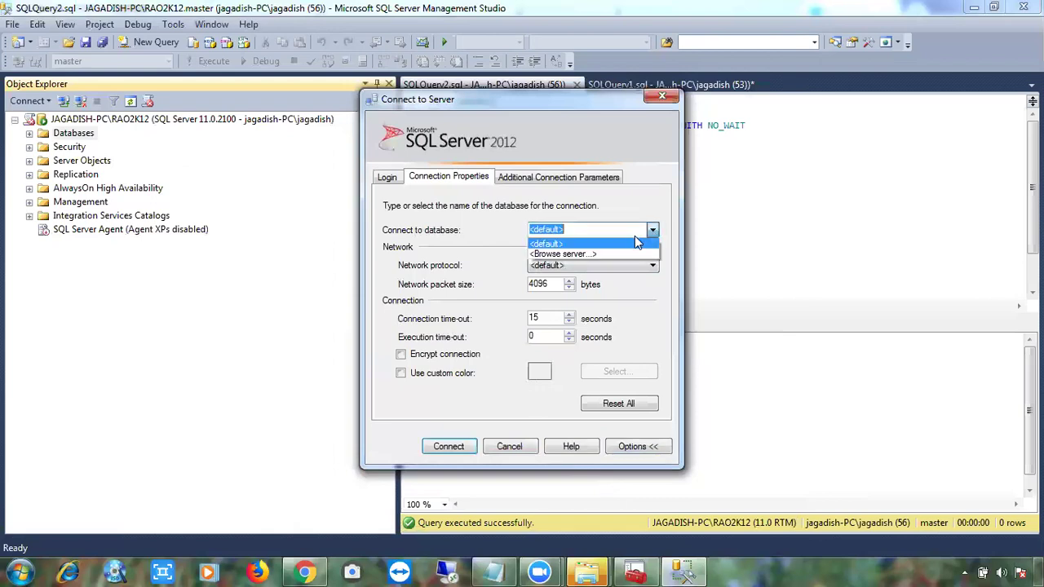
{"action": "left_click", "coordinate": [616, 255]}
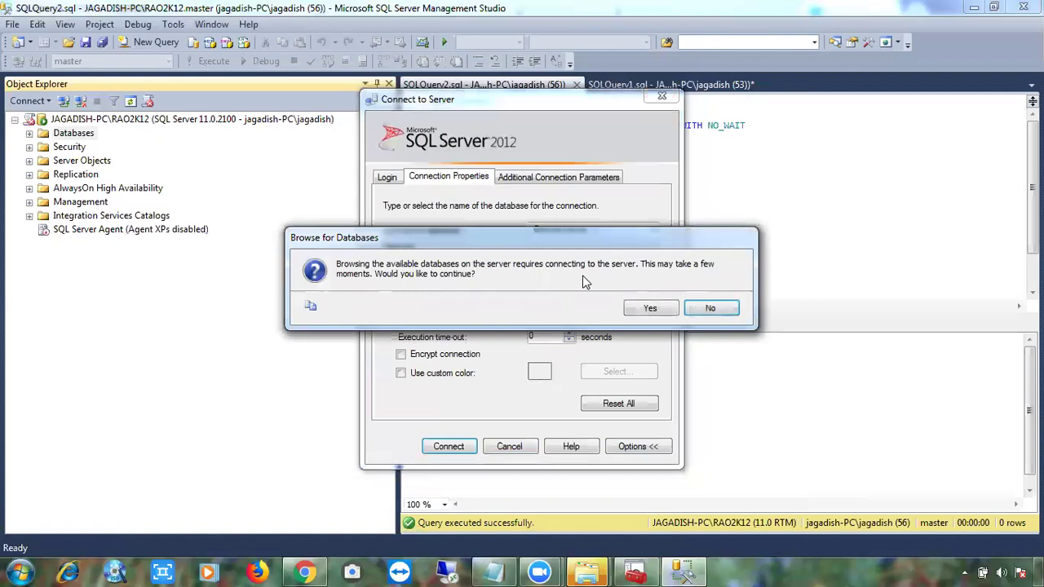
{"action": "left_click", "coordinate": [655, 306]}
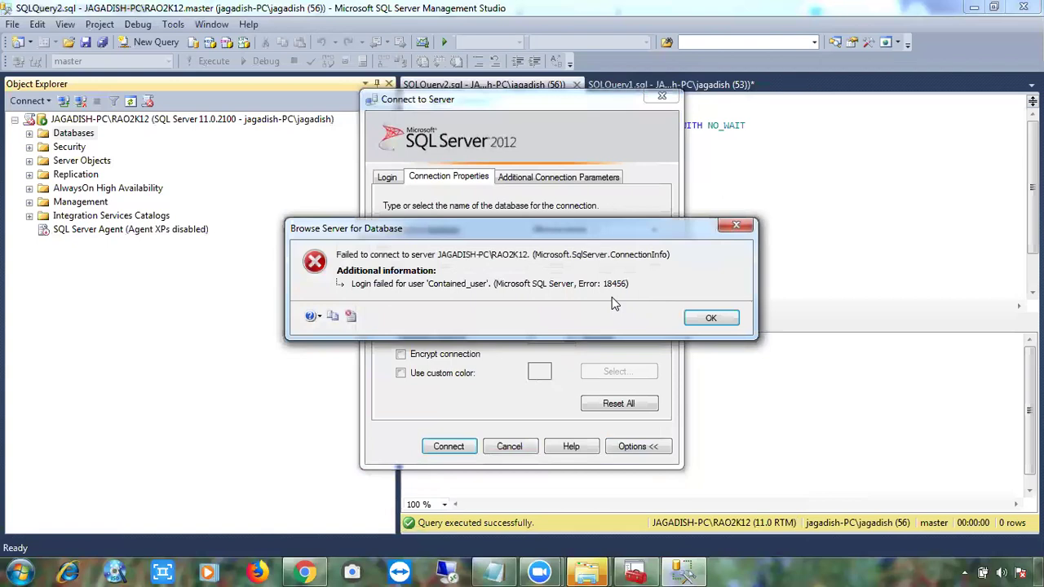
{"action": "left_click", "coordinate": [711, 318]}
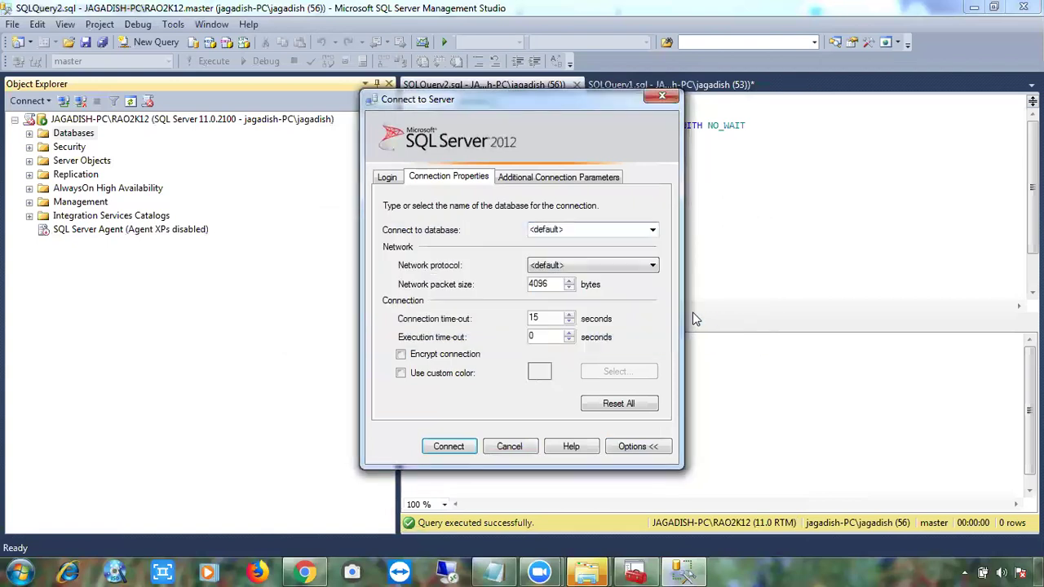
Enter db5 as the Connect to database value and connect as Contained_user.
{"action": "left_click", "coordinate": [594, 178]}
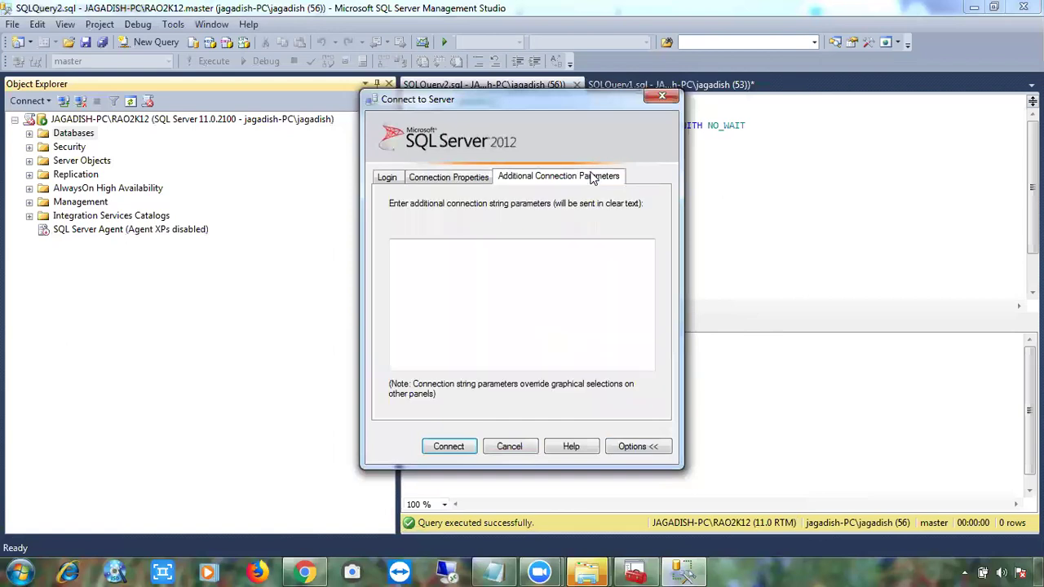
{"action": "left_click", "coordinate": [473, 173]}
{"action": "left_click", "coordinate": [571, 232]}
{"action": "type", "text": "db5"}
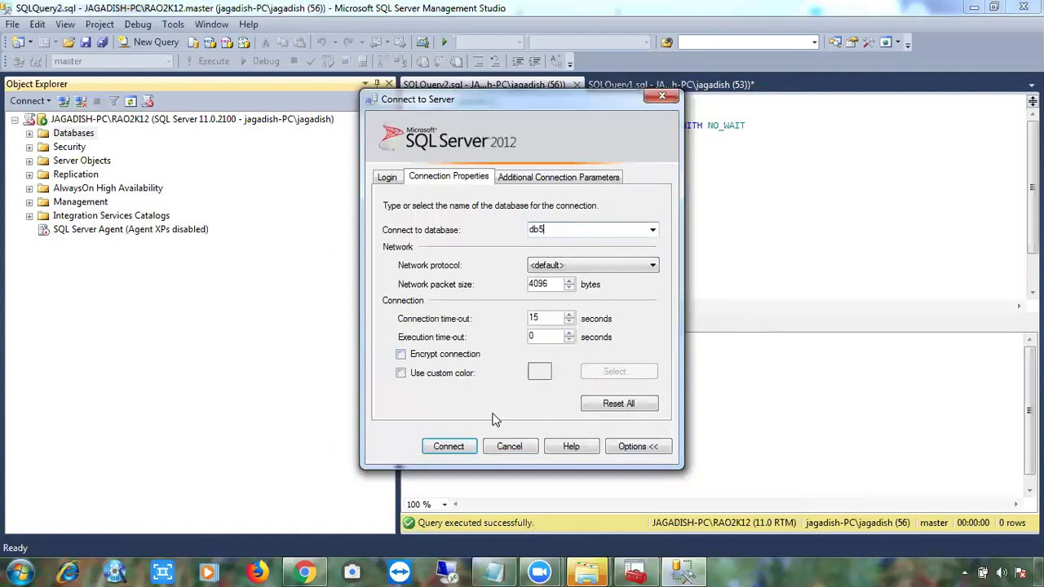
{"action": "left_click", "coordinate": [448, 447]}
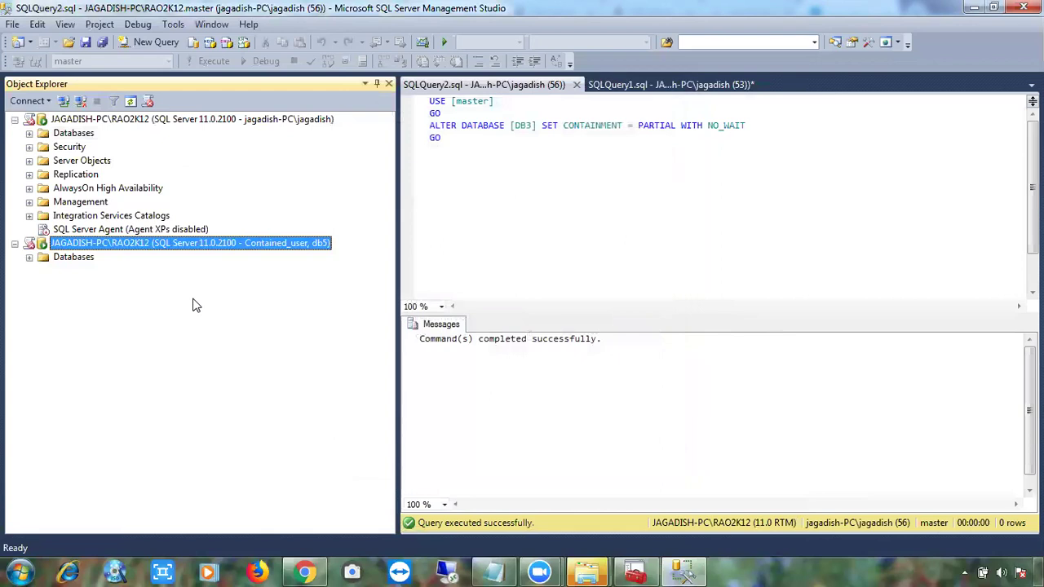
Expand Contained_user's Databases, DB5 and Tables to show only DB5, then collapse them again.
{"action": "left_click", "coordinate": [29, 259]}
{"action": "left_click", "coordinate": [45, 273]}
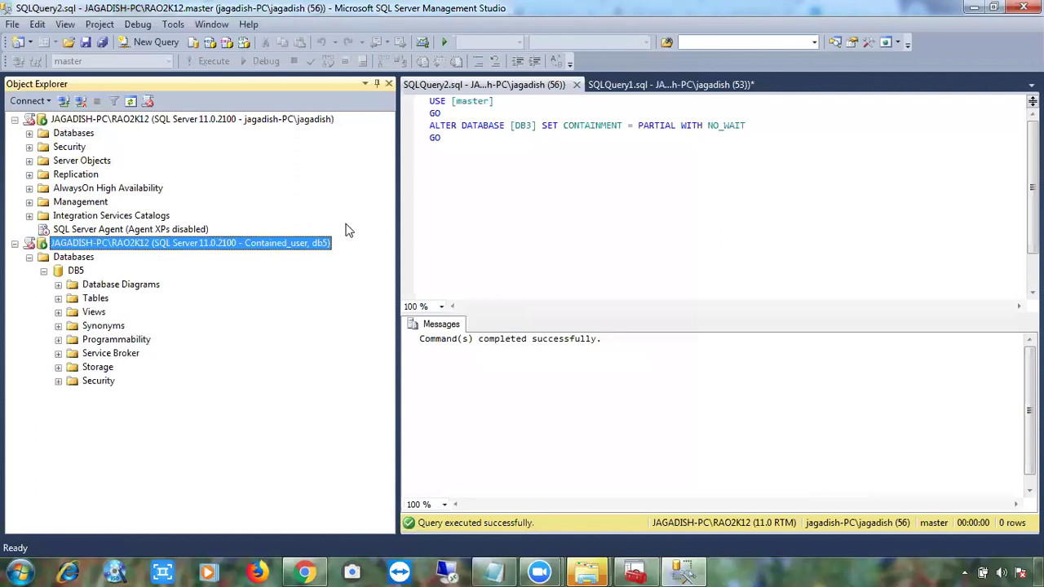
{"action": "left_click", "coordinate": [44, 271]}
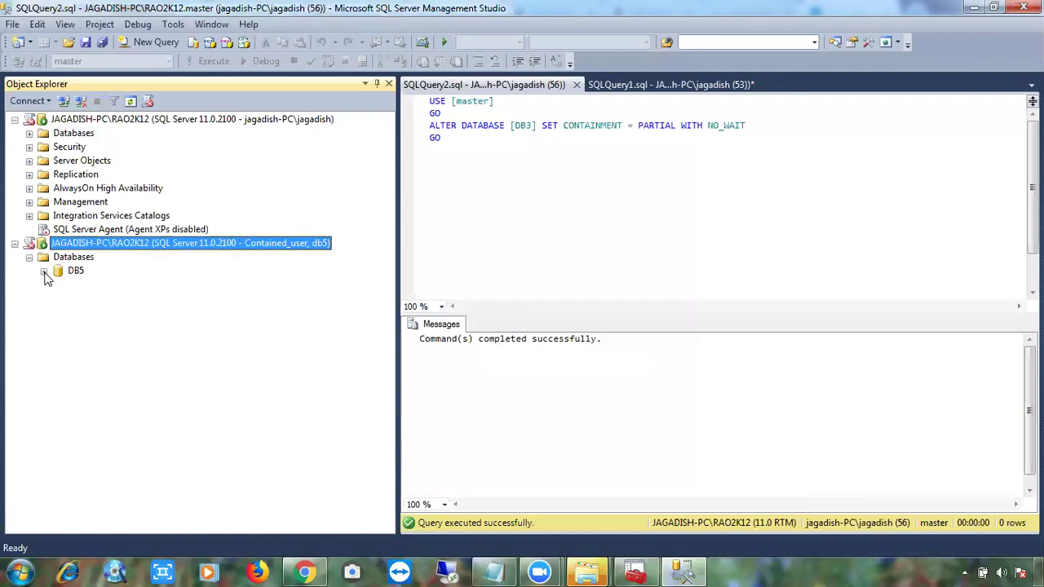
{"action": "left_click", "coordinate": [44, 272]}
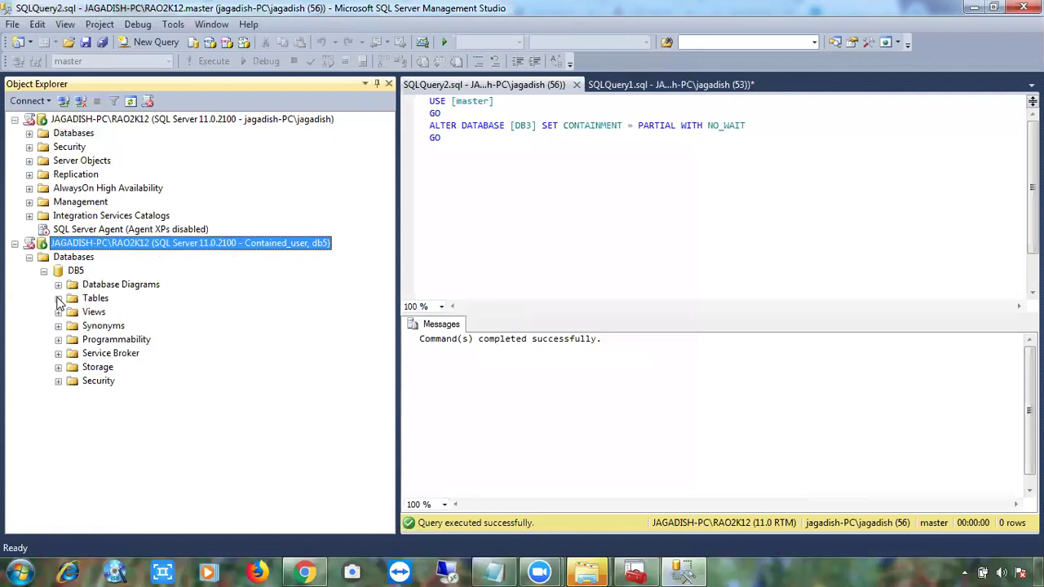
{"action": "left_click", "coordinate": [58, 299]}
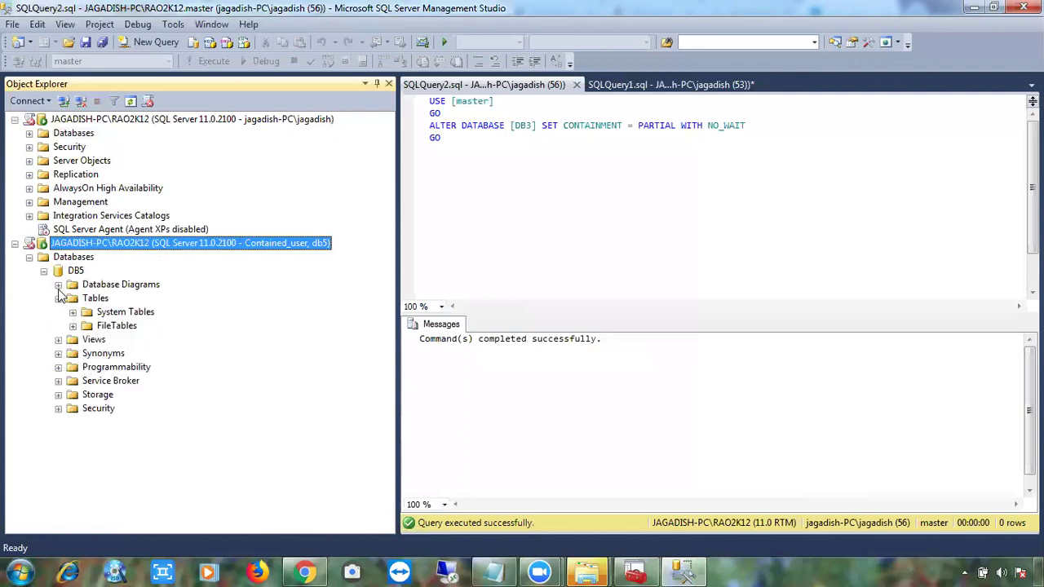
{"action": "left_click", "coordinate": [58, 299]}
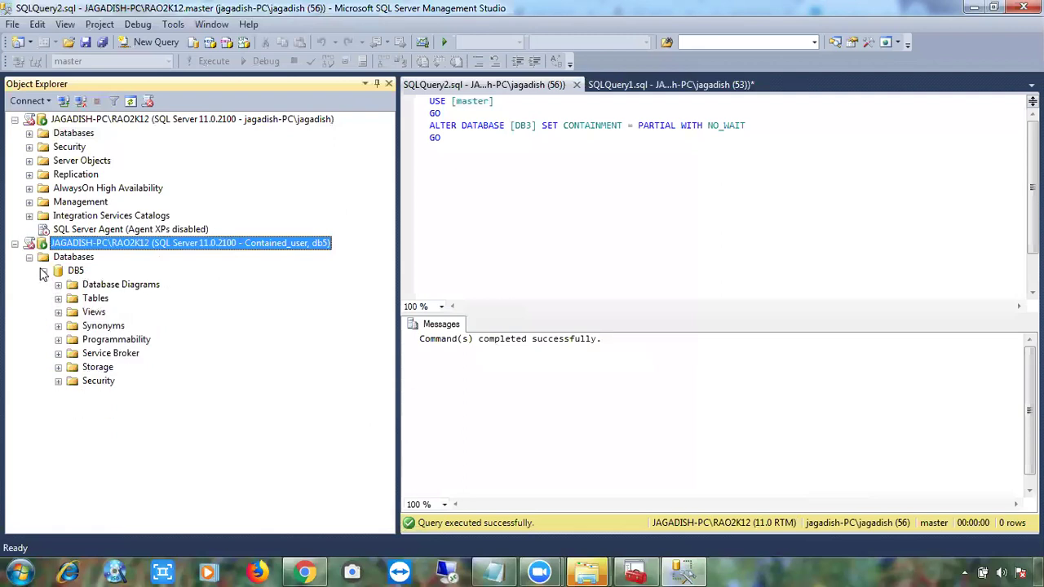
{"action": "left_click", "coordinate": [44, 271]}
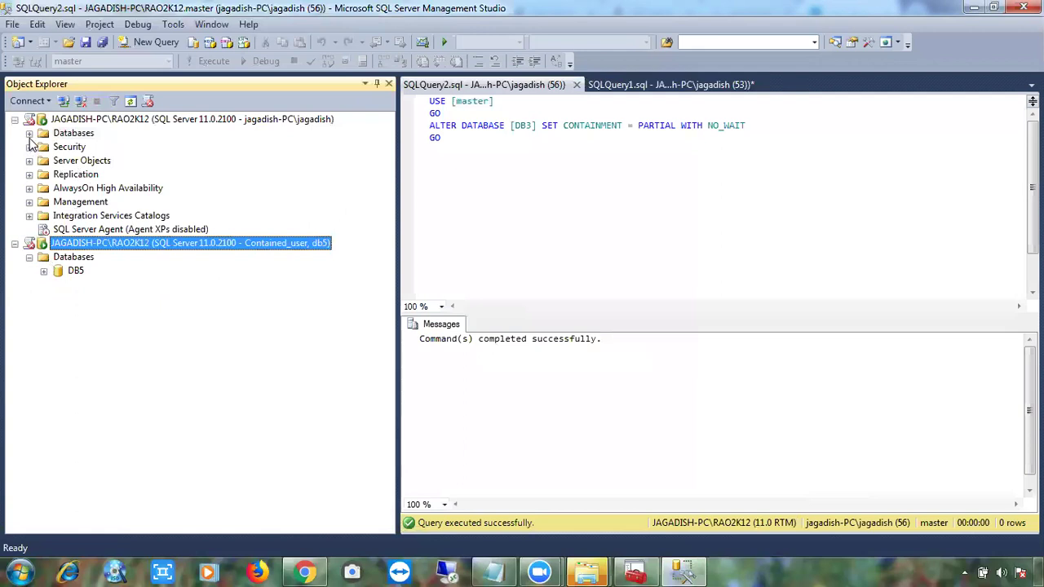
{"action": "left_click", "coordinate": [29, 134]}
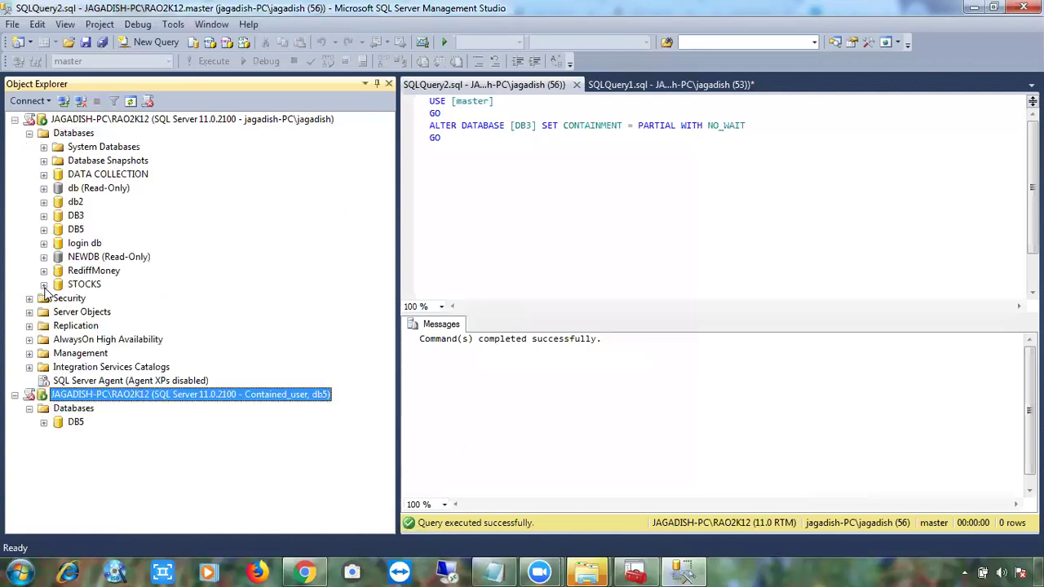
Start a new database user from DB5 > Security > Users on the main server.
{"action": "left_click", "coordinate": [44, 229]}
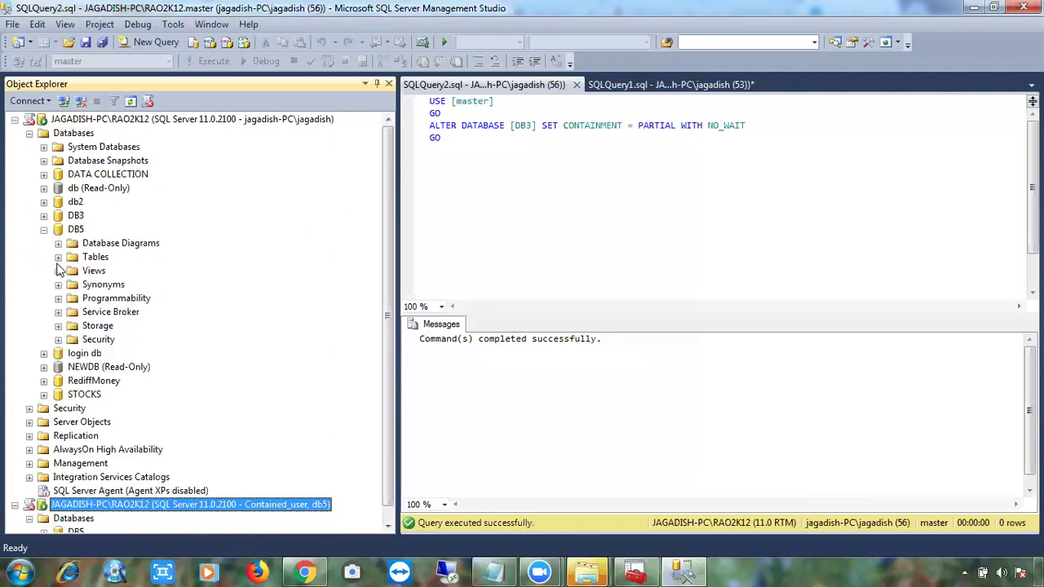
{"action": "left_click", "coordinate": [58, 340]}
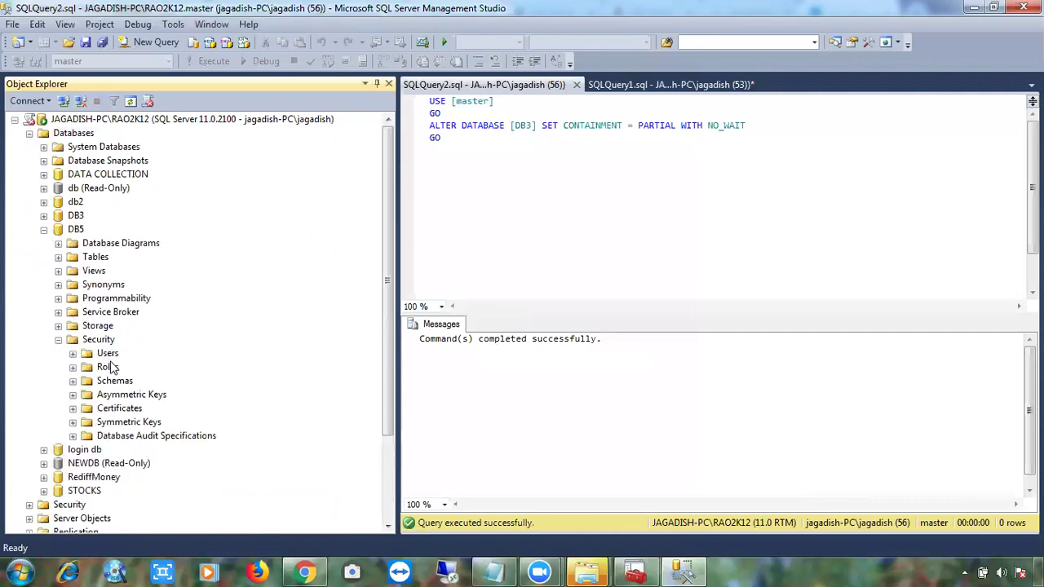
{"action": "left_click", "coordinate": [107, 354]}
{"action": "right_click", "coordinate": [107, 354]}
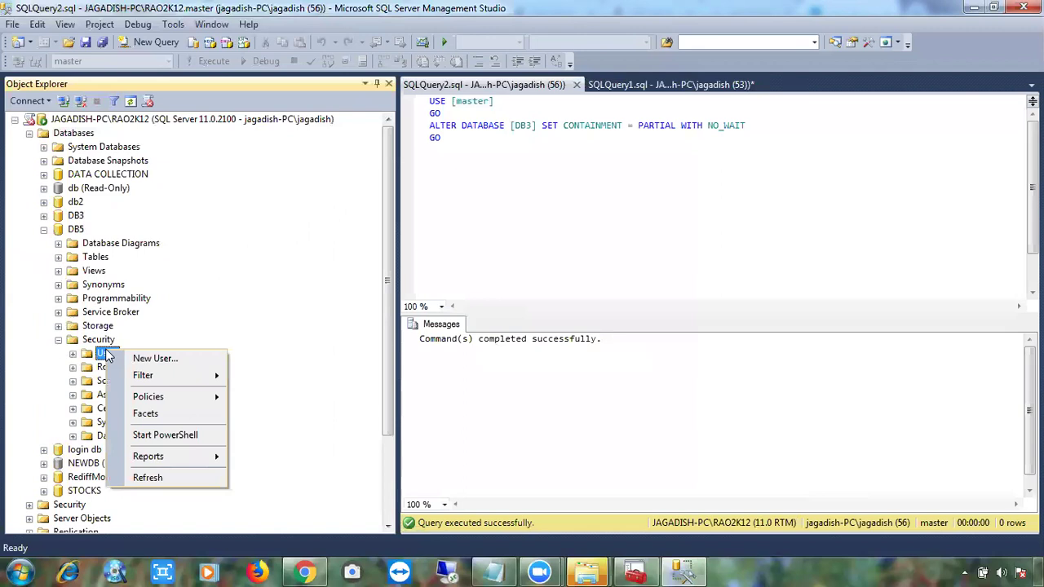
{"action": "left_click", "coordinate": [147, 357]}
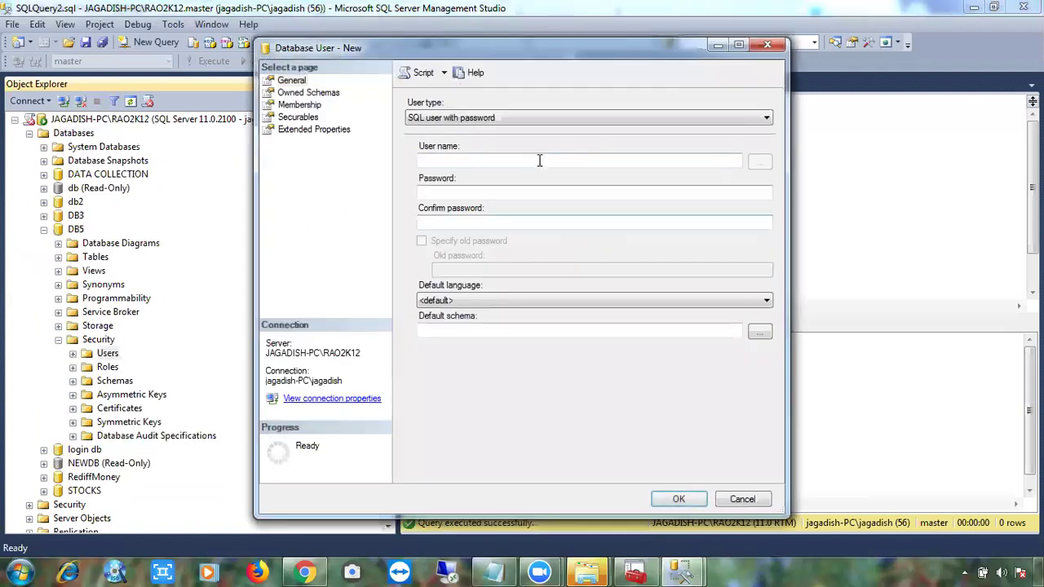
Set the new user's type to Windows user.
{"action": "left_click", "coordinate": [497, 116]}
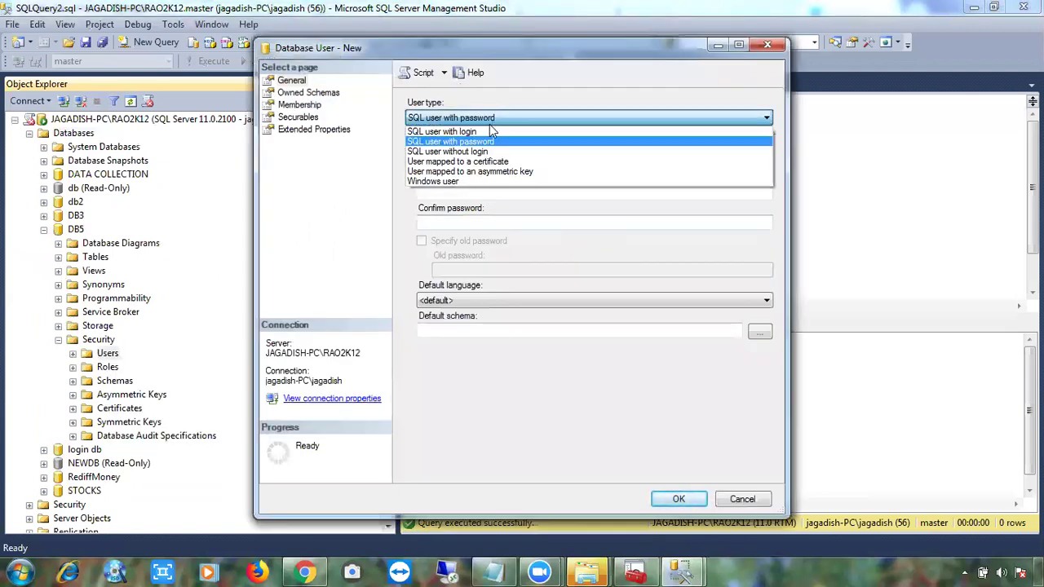
{"action": "left_click", "coordinate": [478, 152]}
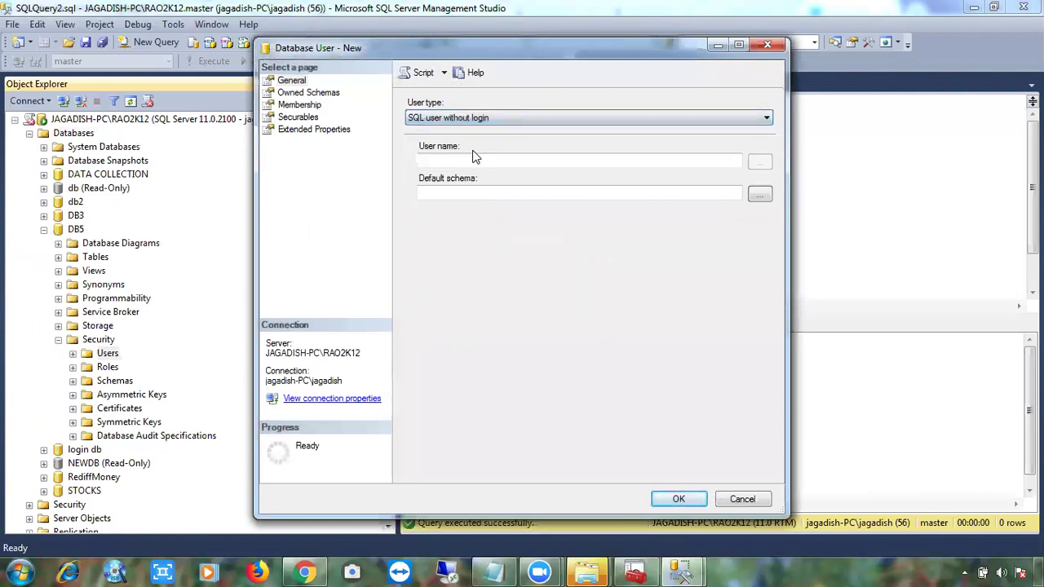
{"action": "left_click", "coordinate": [468, 166]}
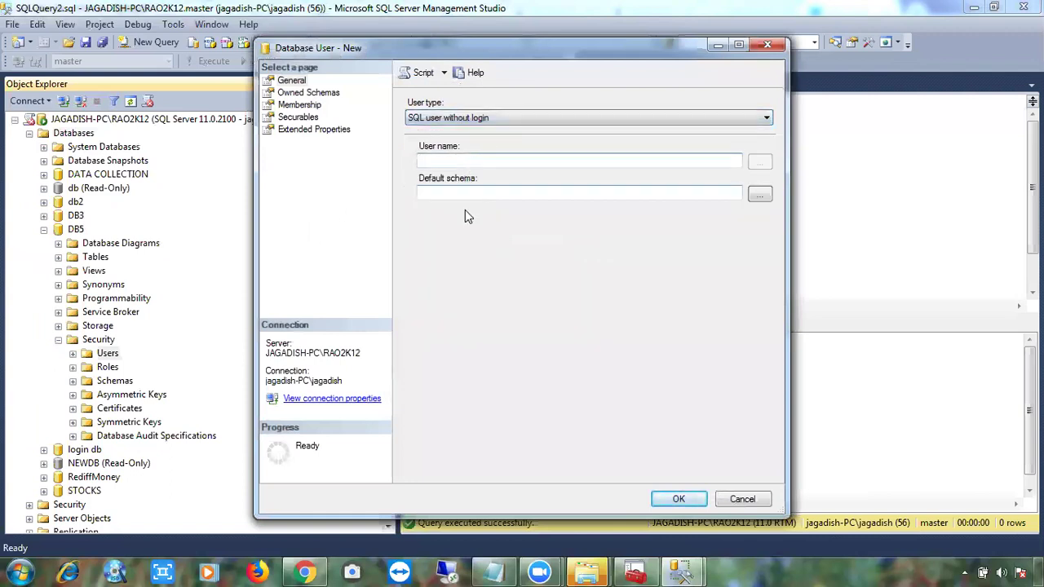
{"action": "left_click", "coordinate": [479, 119]}
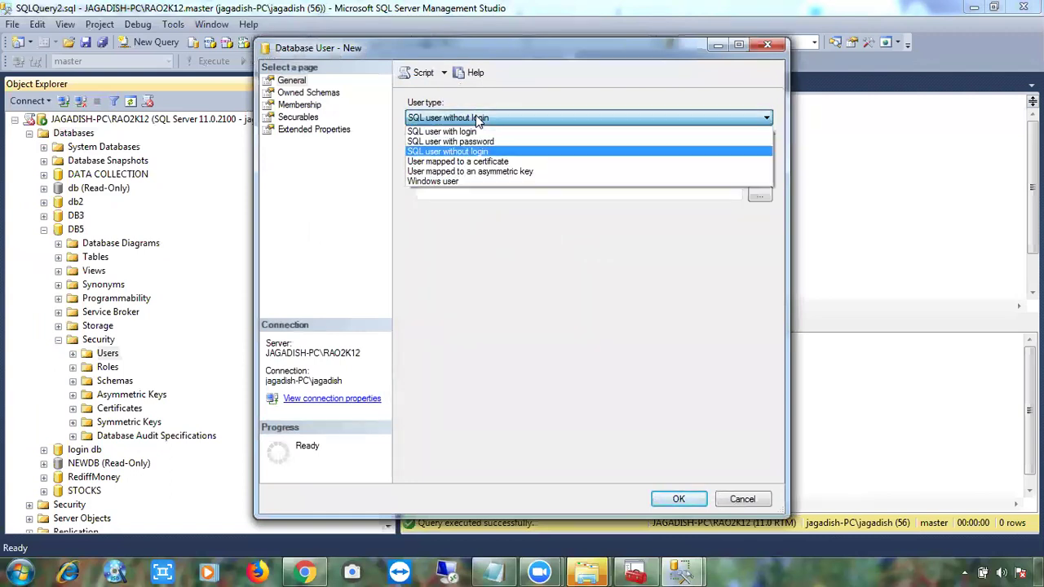
{"action": "left_click", "coordinate": [463, 181]}
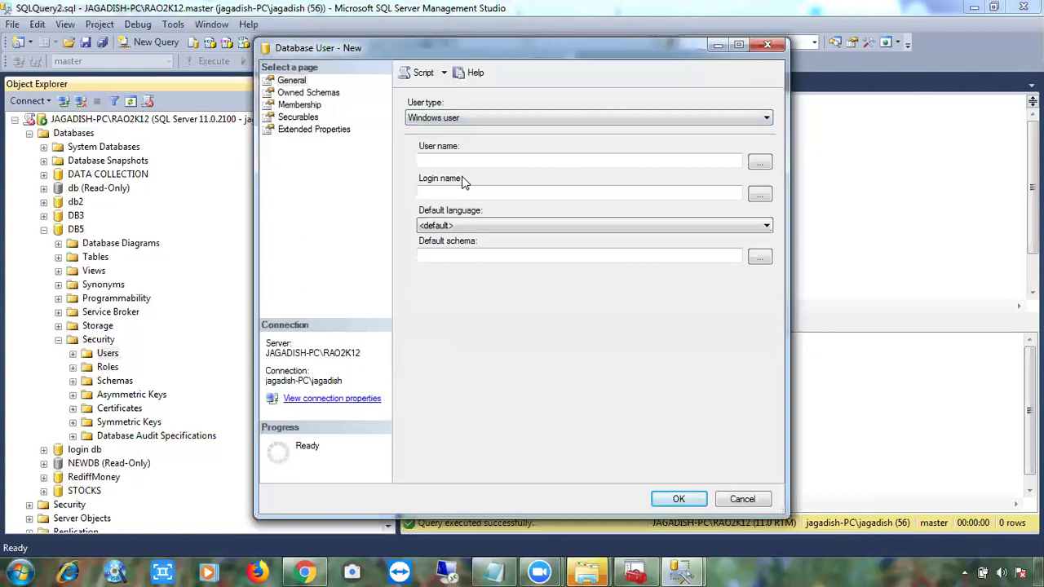
{"action": "left_click", "coordinate": [450, 164]}
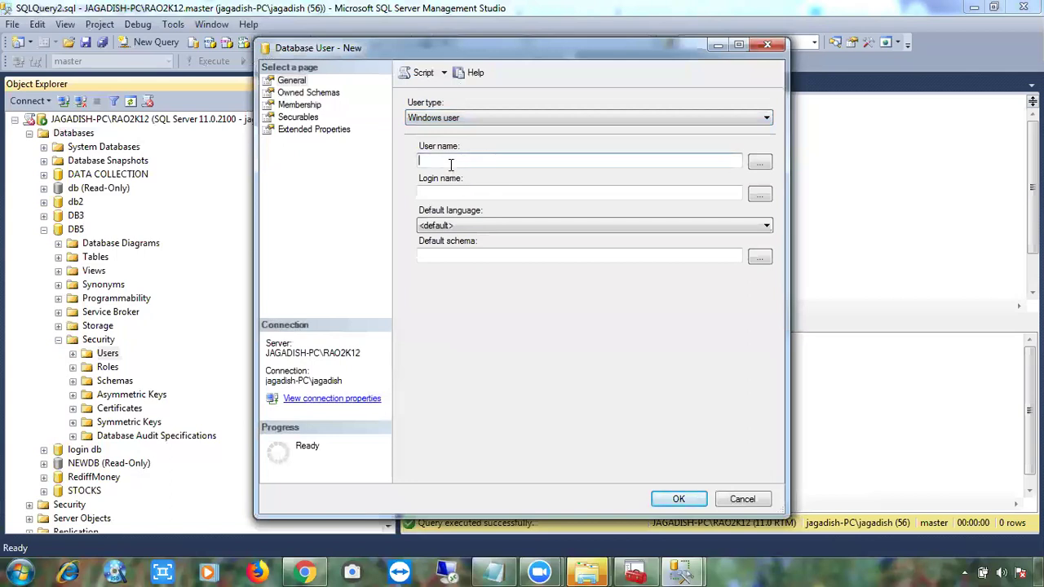
Enter Contained_Windows_User as the user name after checking DB5's existing users.
{"action": "type", "text": "Cont"}
{"action": "left_click", "coordinate": [717, 44]}
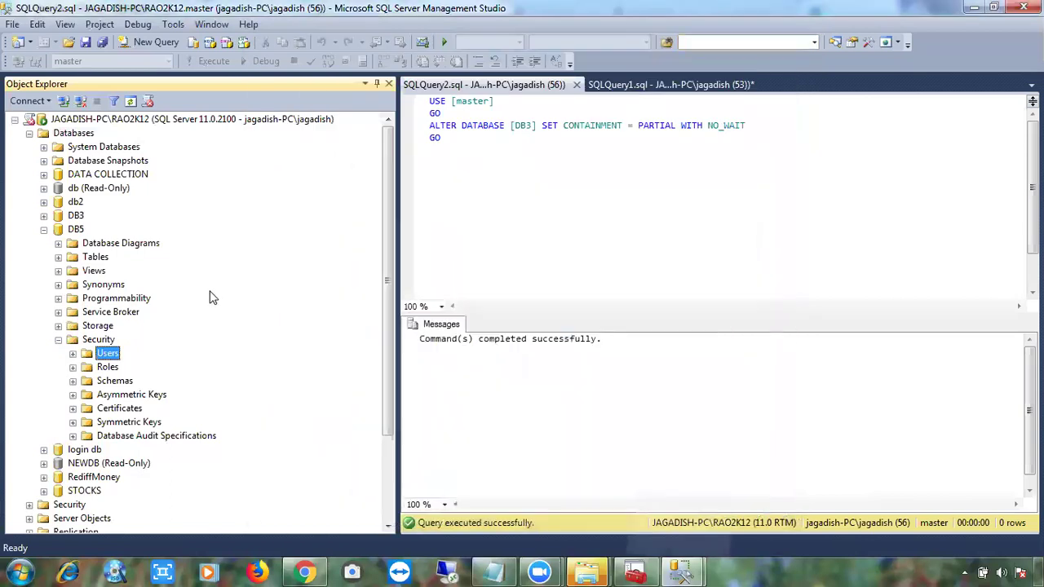
{"action": "left_click", "coordinate": [74, 354]}
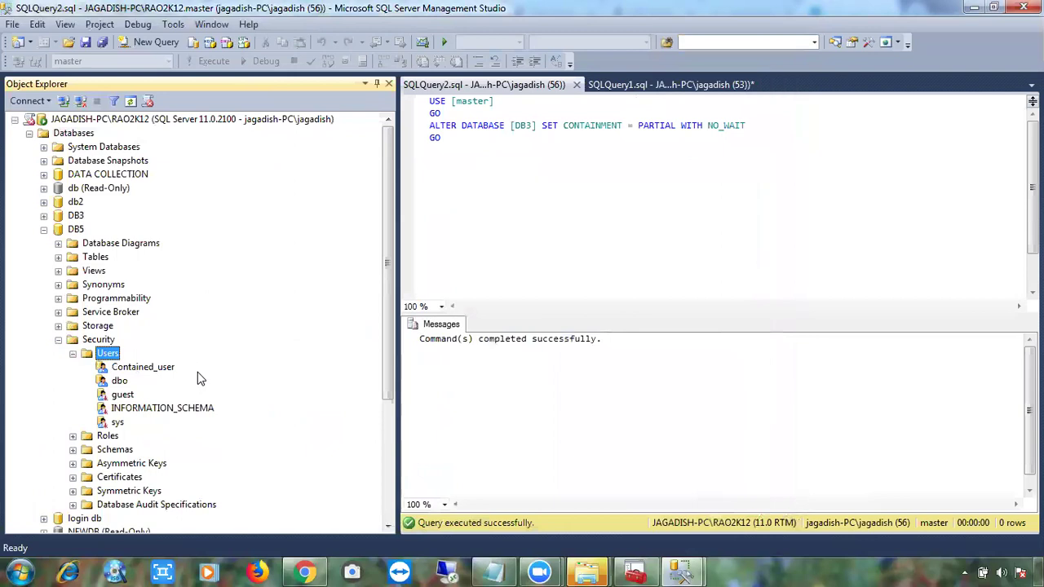
{"action": "key", "text": "alt+Tab"}
{"action": "key", "text": "alt+Tab"}
{"action": "mouse_move", "coordinate": [688, 571]}
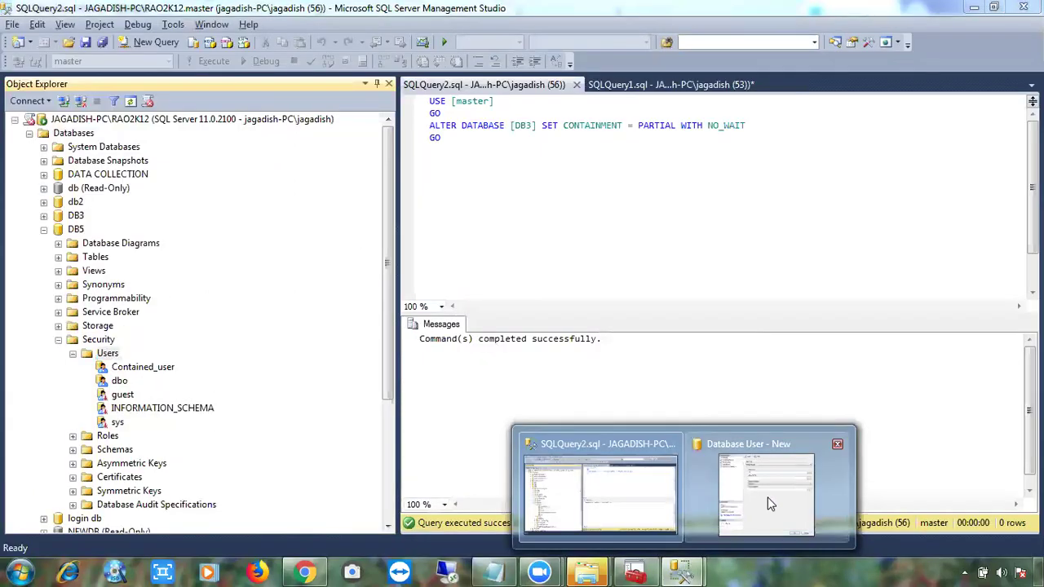
{"action": "left_click", "coordinate": [767, 493]}
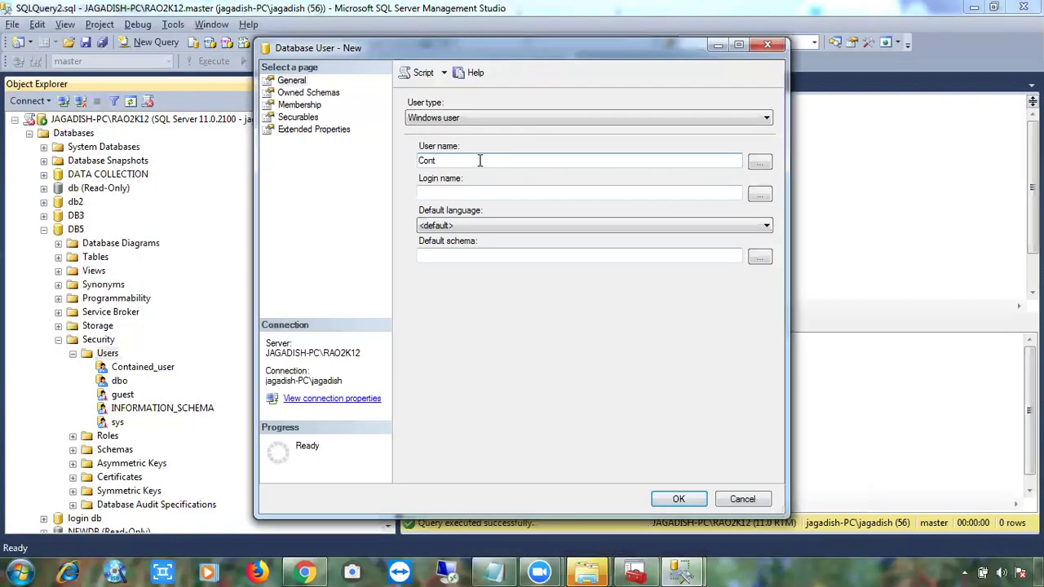
{"action": "type", "text": "ained_Windows_User"}
{"action": "left_click", "coordinate": [483, 192]}
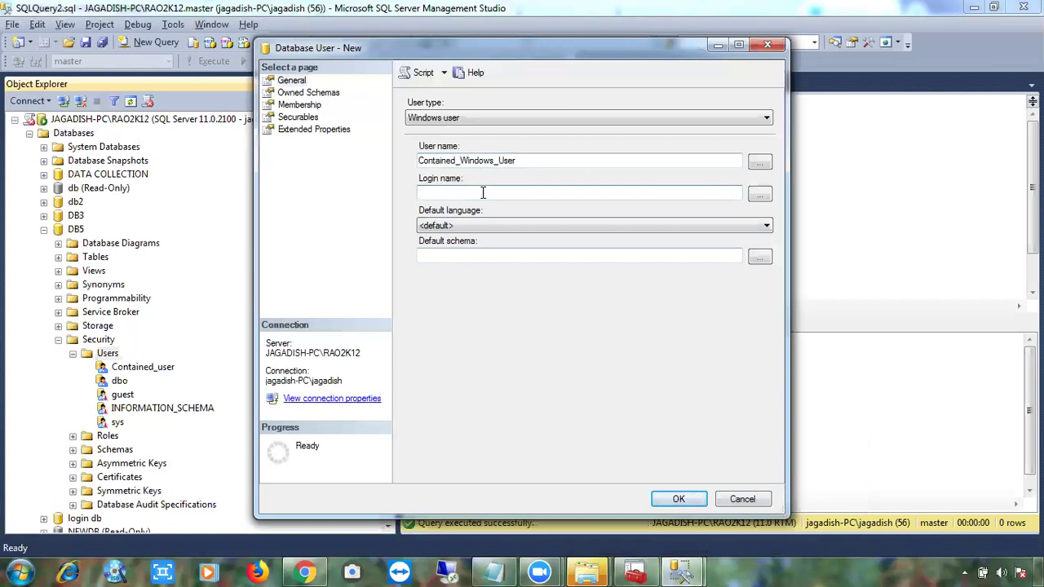
{"action": "left_click_drag", "start_coordinate": [540, 160], "coordinate": [400, 163]}
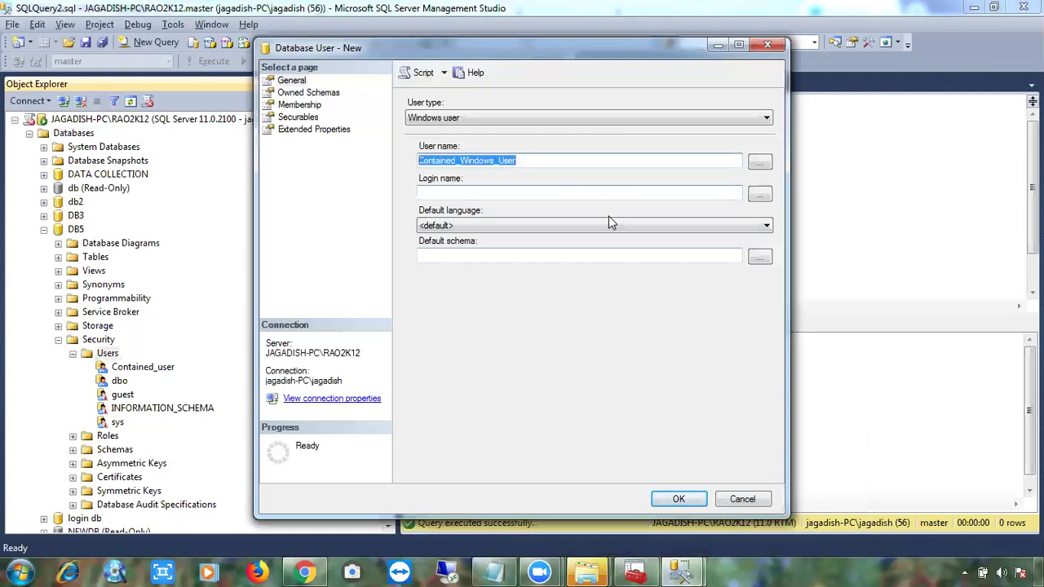
{"action": "left_click", "coordinate": [636, 571]}
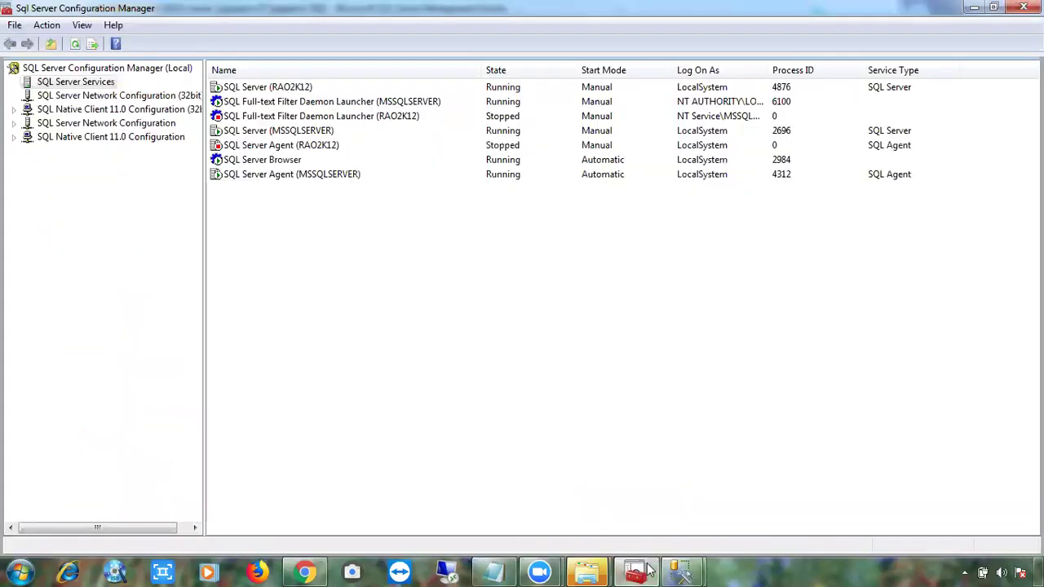
Look up the Windows account 'suresh' in the user picker, which is not found.
{"action": "left_click", "coordinate": [648, 569]}
{"action": "key", "text": "super+r"}
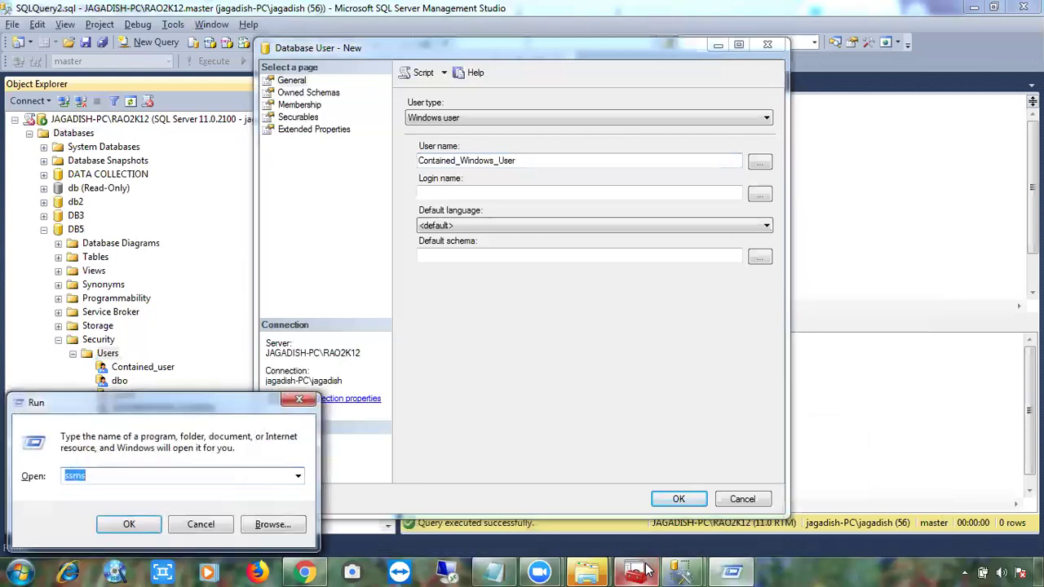
{"action": "left_click", "coordinate": [546, 157]}
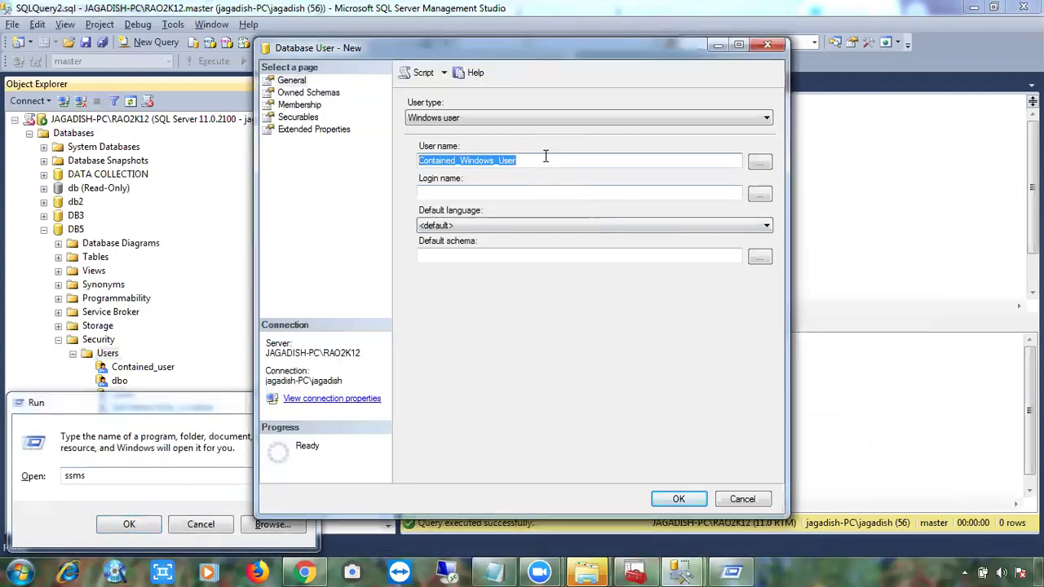
{"action": "left_click", "coordinate": [760, 162]}
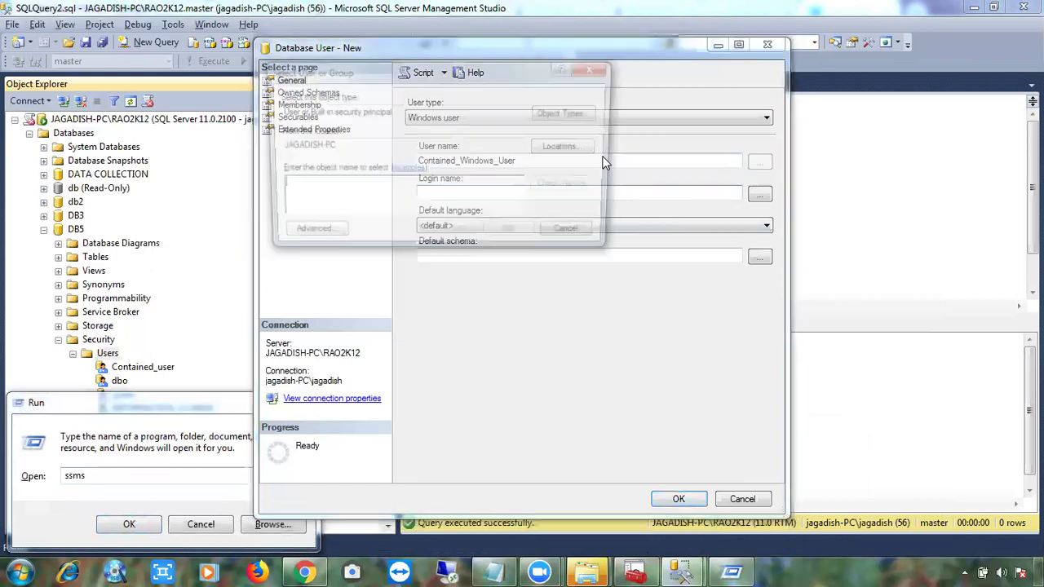
{"action": "type", "text": "suresh"}
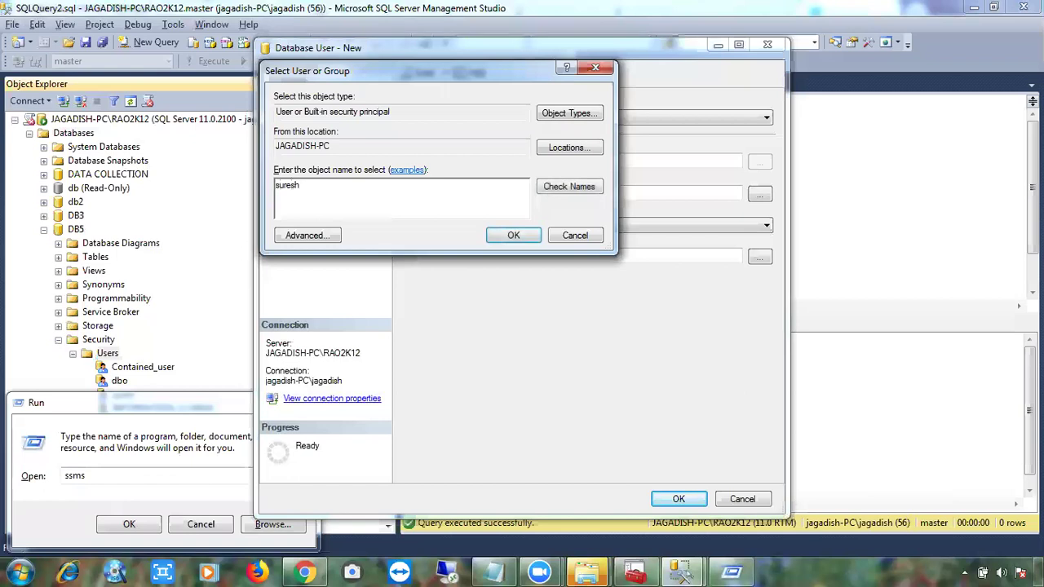
{"action": "left_click", "coordinate": [575, 194]}
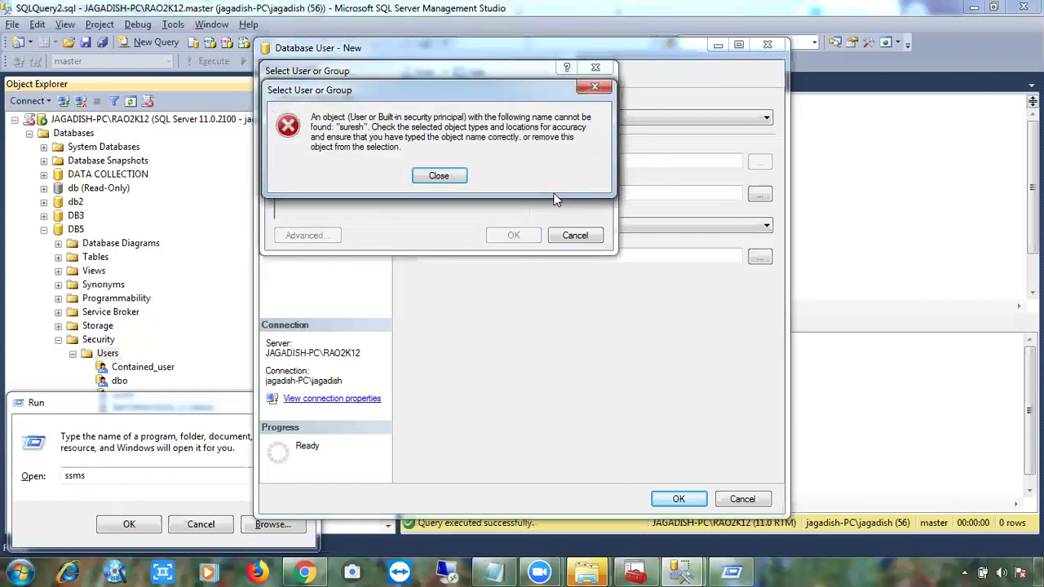
{"action": "left_click", "coordinate": [441, 175]}
Replace the name with sqlvenky, resolve it to JAGADISH-PC\Sqlvenky, and accept it.
{"action": "left_click_drag", "start_coordinate": [337, 190], "coordinate": [225, 179]}
{"action": "type", "text": "sqlvenky"}
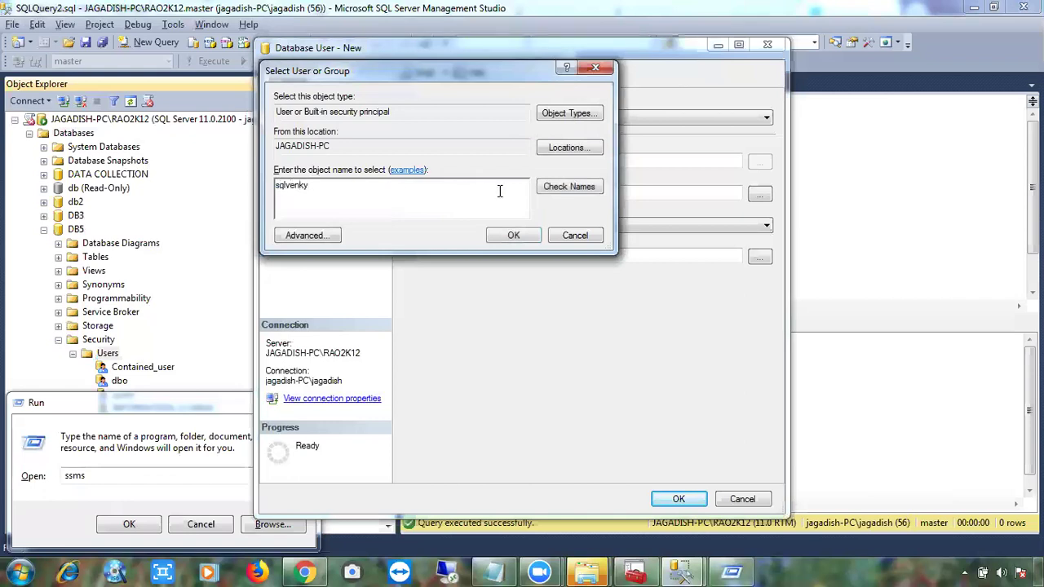
{"action": "left_click", "coordinate": [569, 187]}
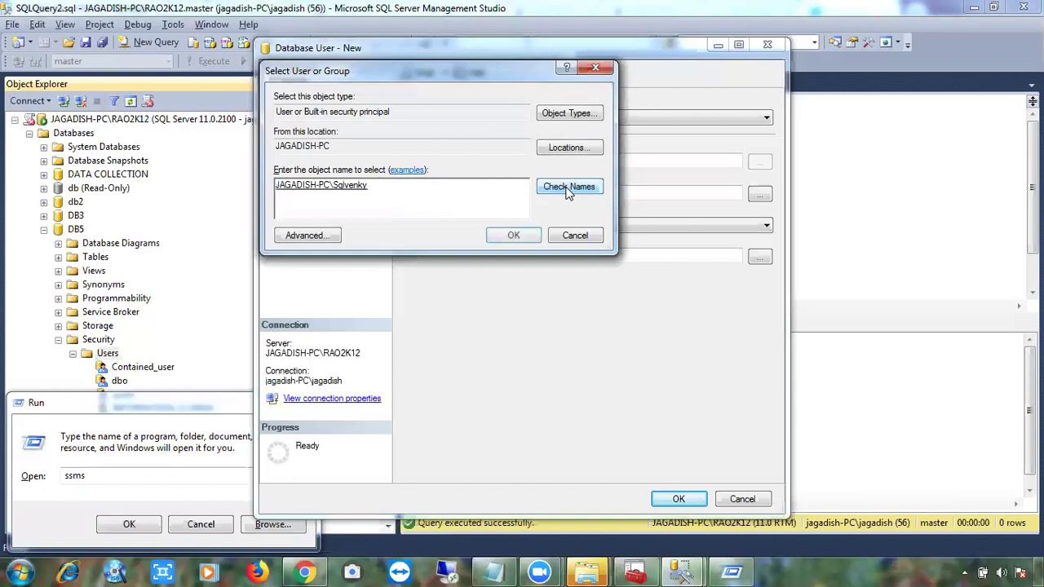
{"action": "left_click", "coordinate": [523, 234]}
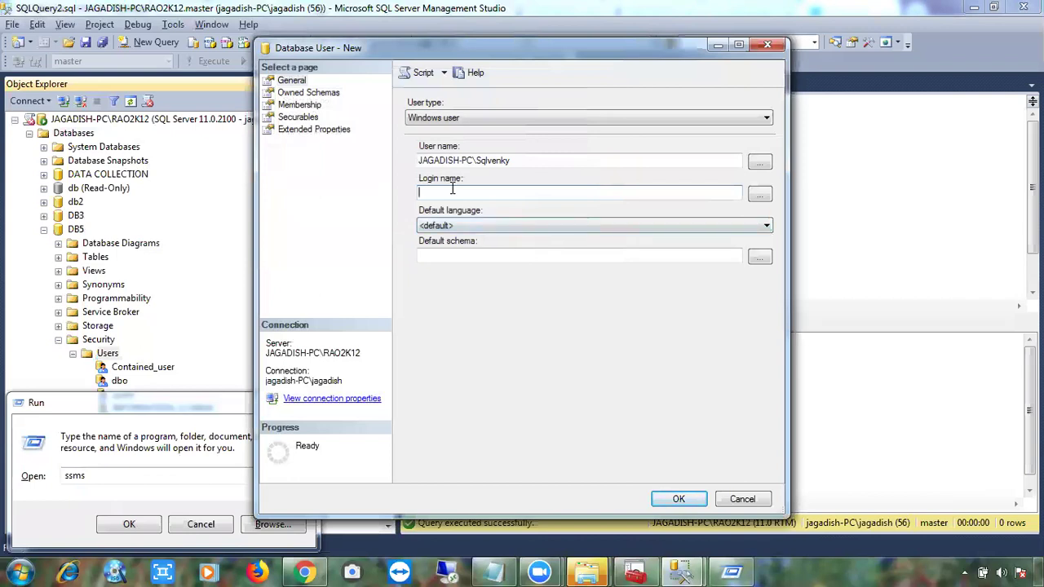
Paste jagadish-pc\sqlvenky as the login name and create the DB5 user.
{"action": "left_click_drag", "start_coordinate": [516, 160], "coordinate": [401, 155]}
{"action": "key", "text": "ctrl+c"}
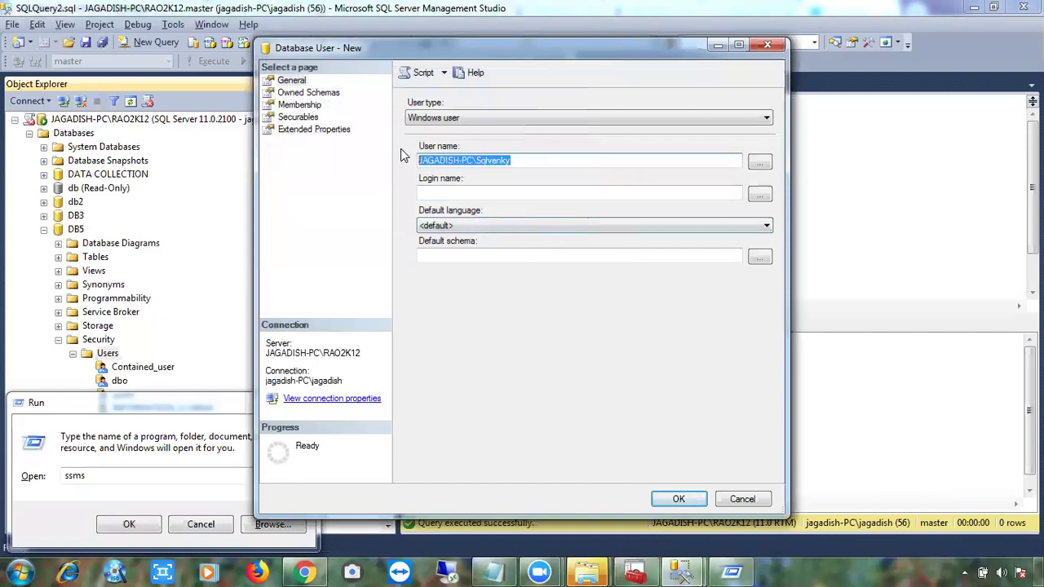
{"action": "left_click", "coordinate": [758, 196]}
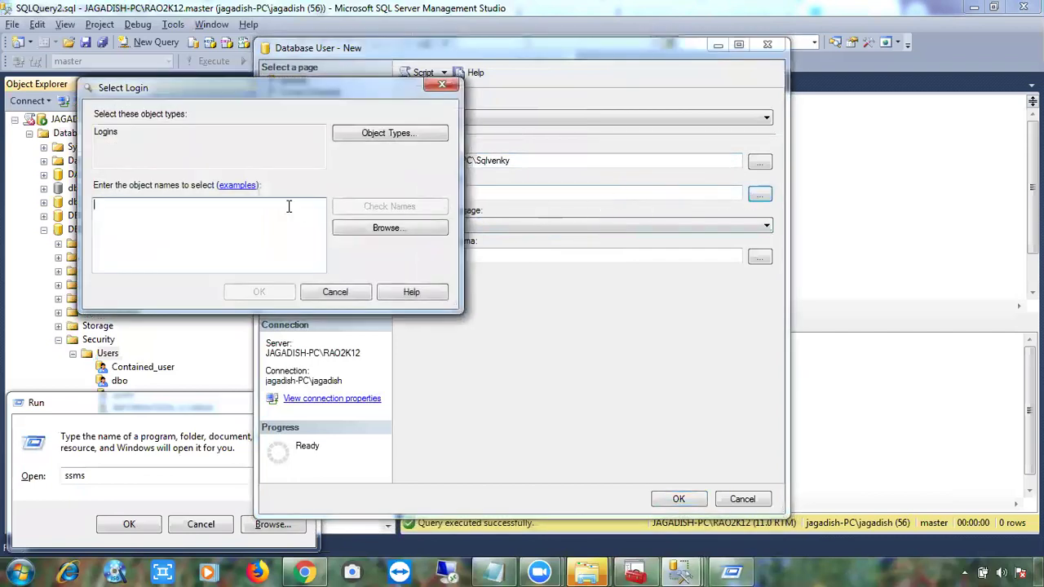
{"action": "key", "text": "ctrl+v"}
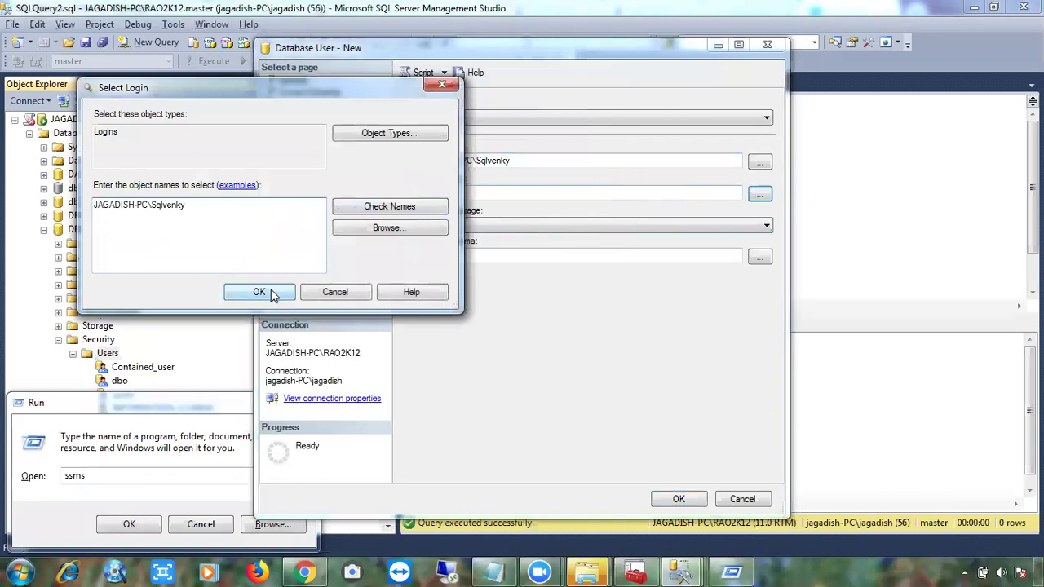
{"action": "left_click", "coordinate": [270, 294]}
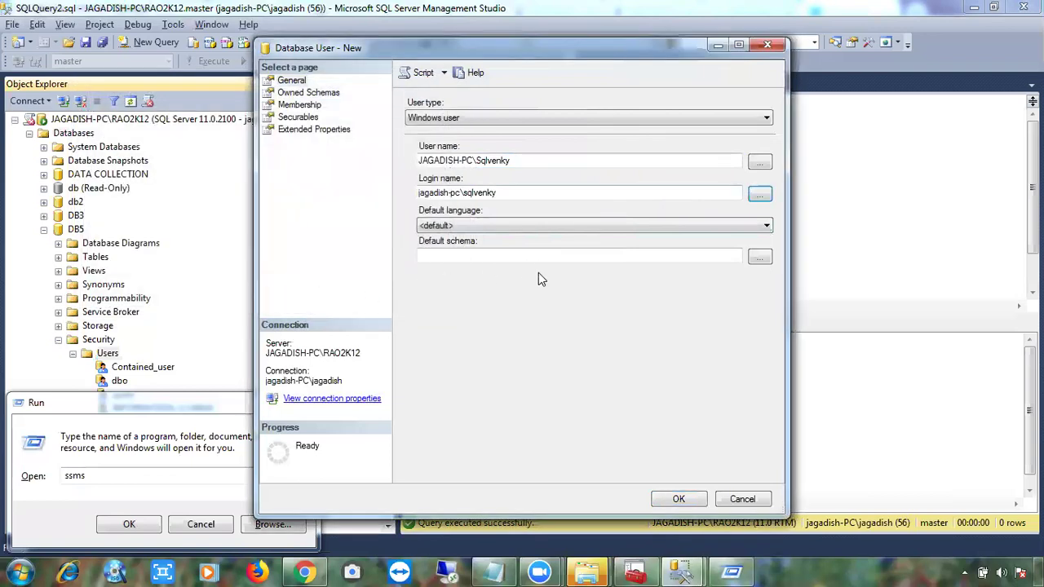
{"action": "left_click", "coordinate": [668, 498]}
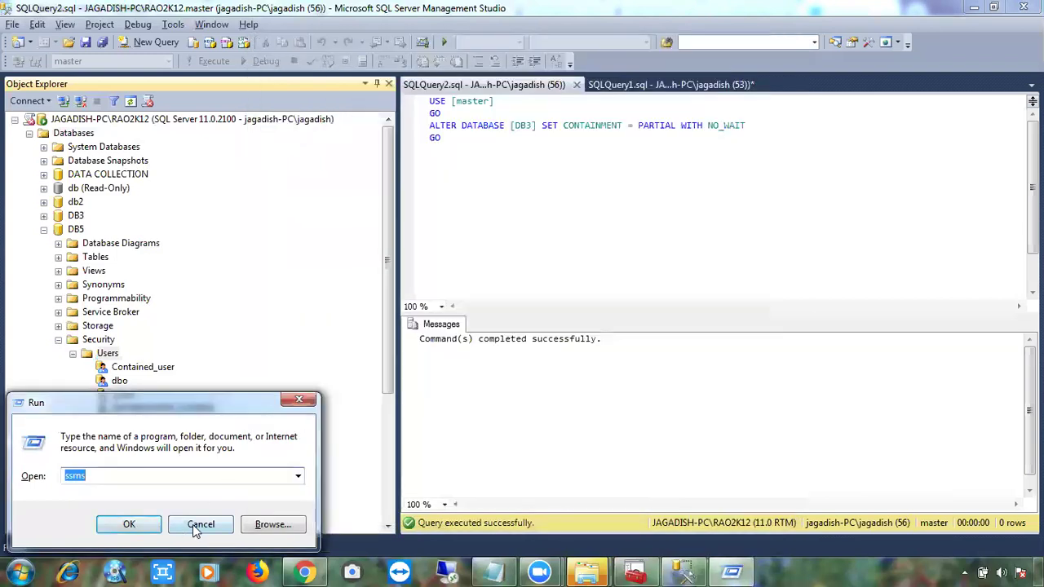
Cancel the Run prompt, collapse the DB5 tree, and expand the server's Security > Logins.
{"action": "left_click", "coordinate": [196, 527]}
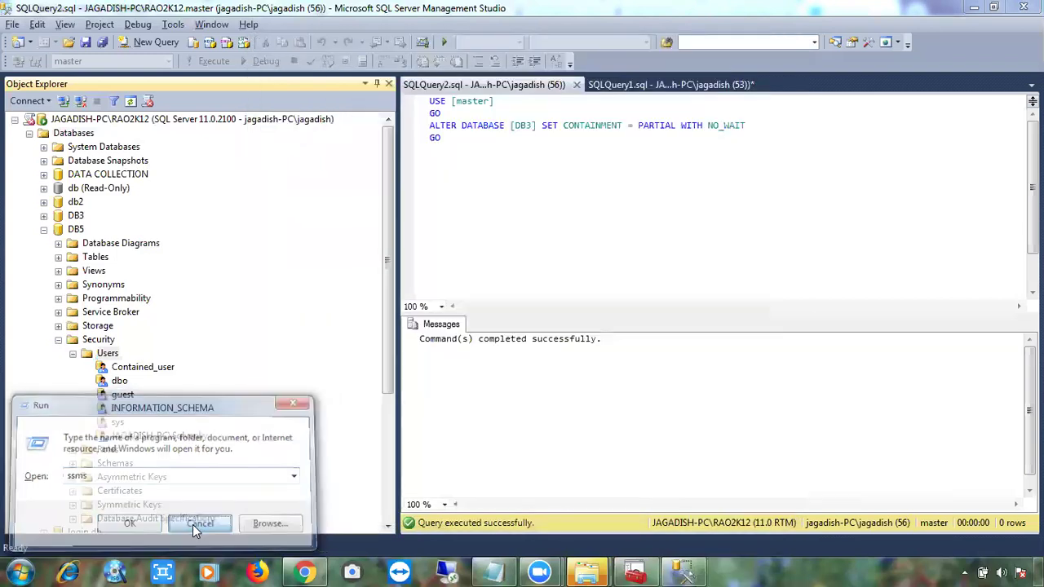
{"action": "left_click", "coordinate": [73, 354]}
{"action": "left_click", "coordinate": [59, 340]}
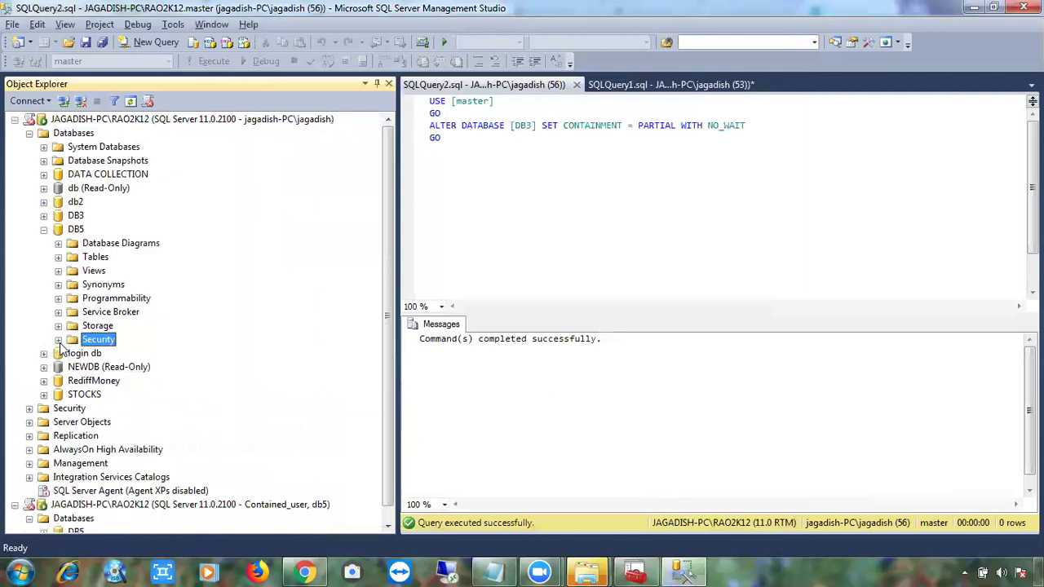
{"action": "left_click", "coordinate": [44, 230]}
{"action": "left_click", "coordinate": [30, 134]}
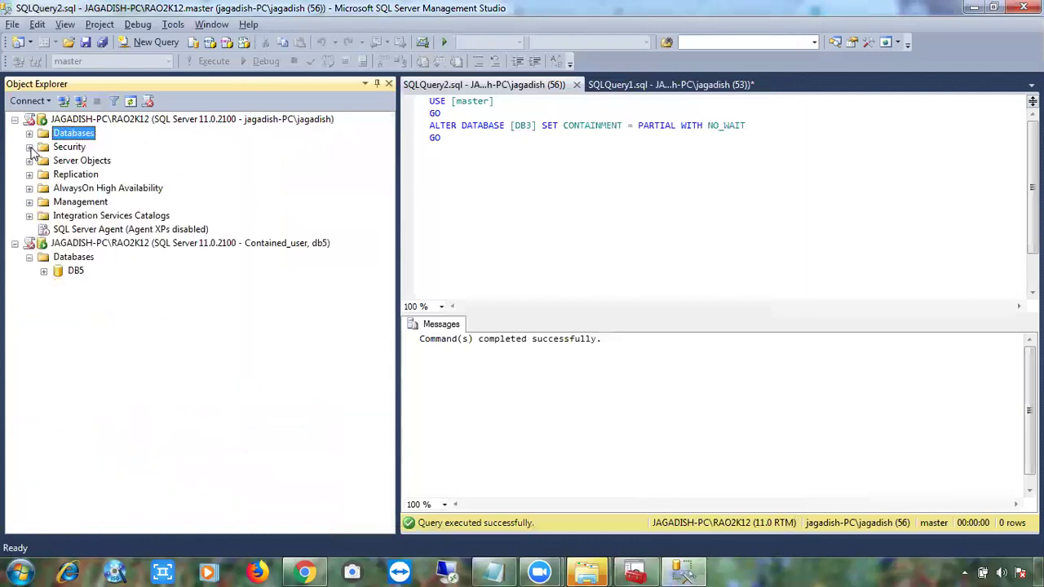
{"action": "left_click", "coordinate": [29, 147]}
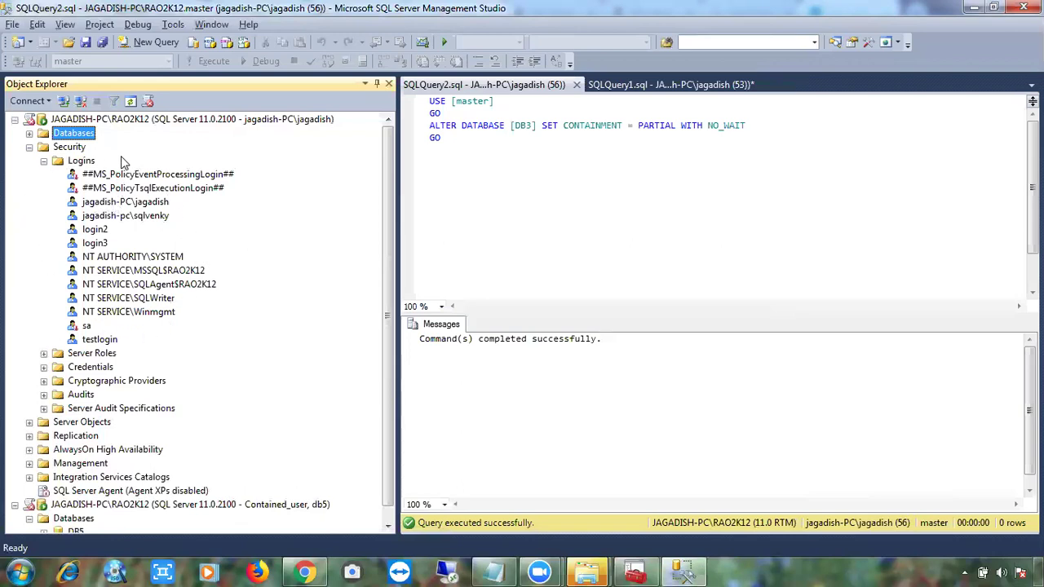
Delete the jagadish-pc\sqlvenky login, confirm, then collapse Logins and Security.
{"action": "left_click", "coordinate": [120, 217]}
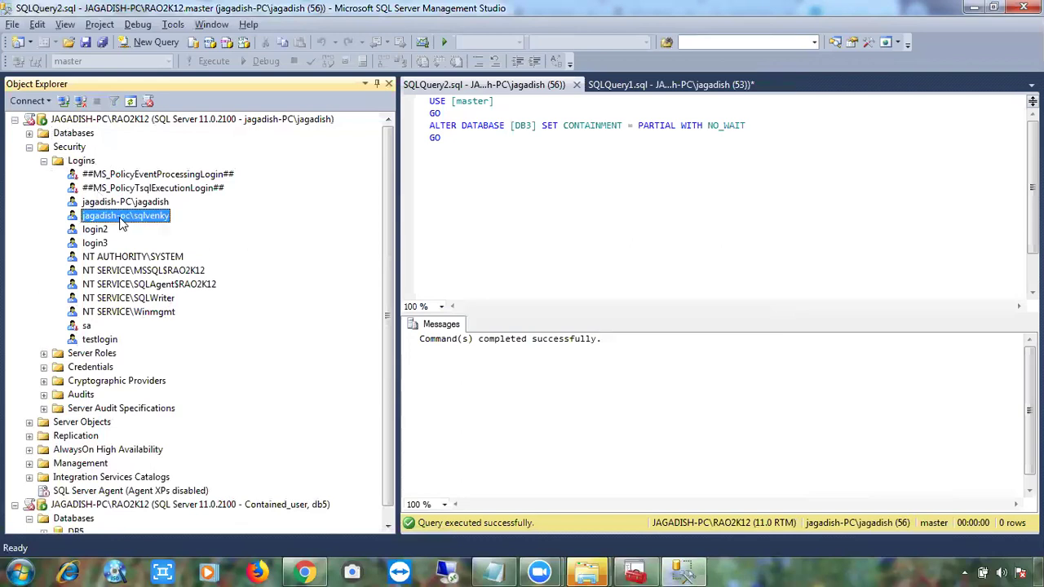
{"action": "key", "text": "Delete"}
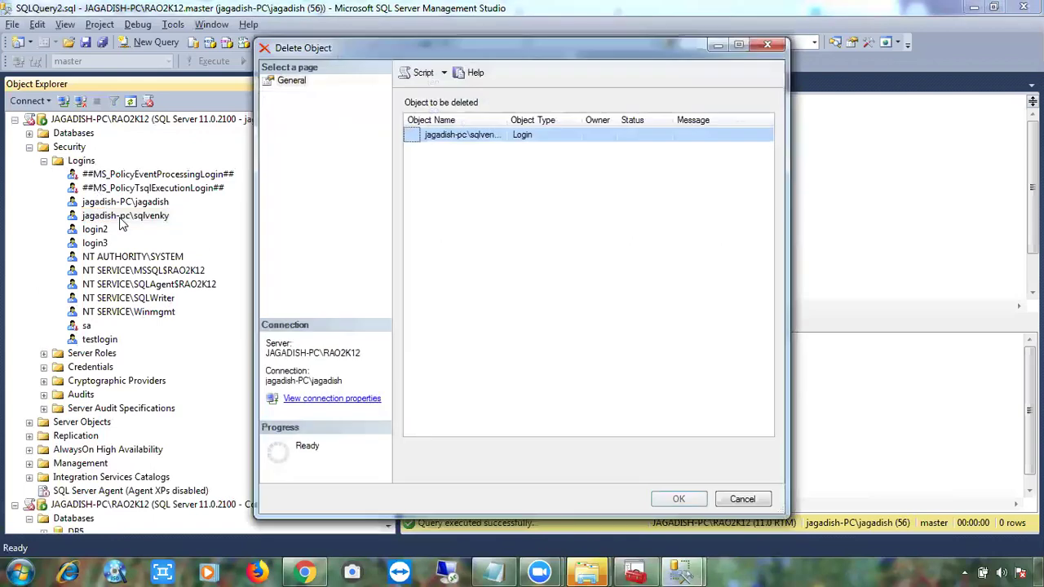
{"action": "key", "text": "Return"}
{"action": "key", "text": "Return"}
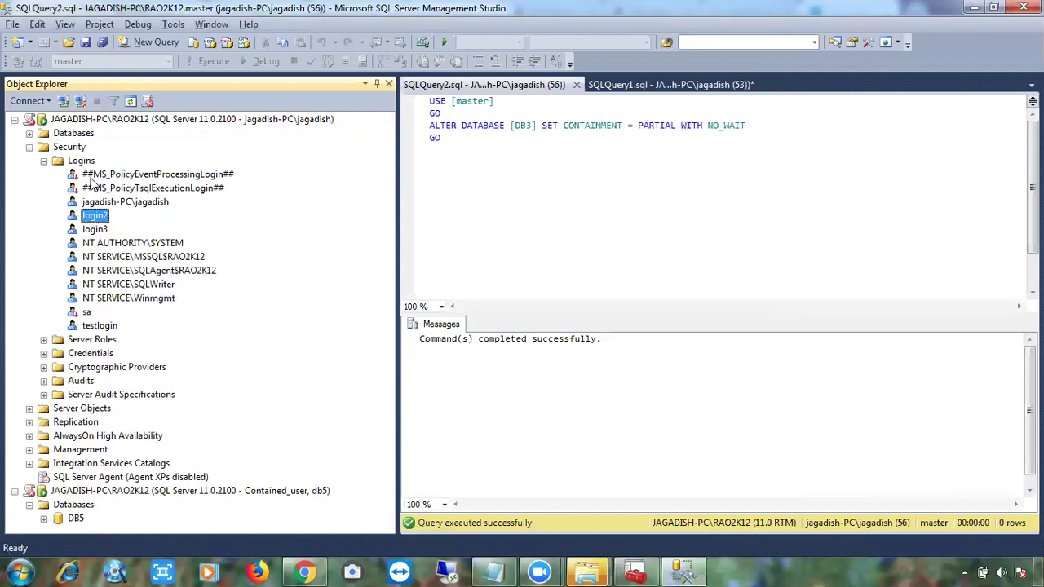
{"action": "left_click", "coordinate": [43, 161]}
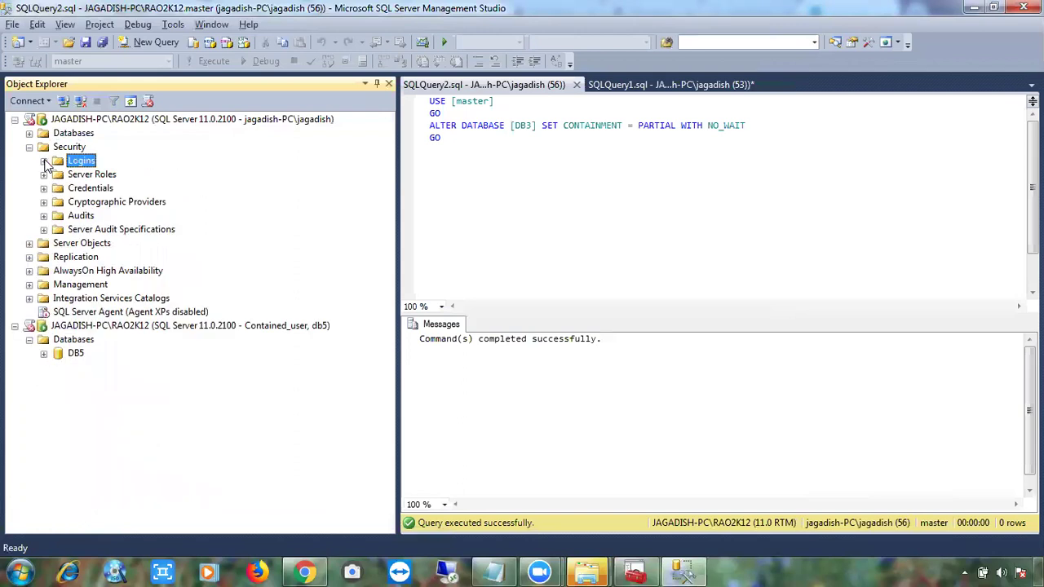
{"action": "left_click", "coordinate": [29, 147]}
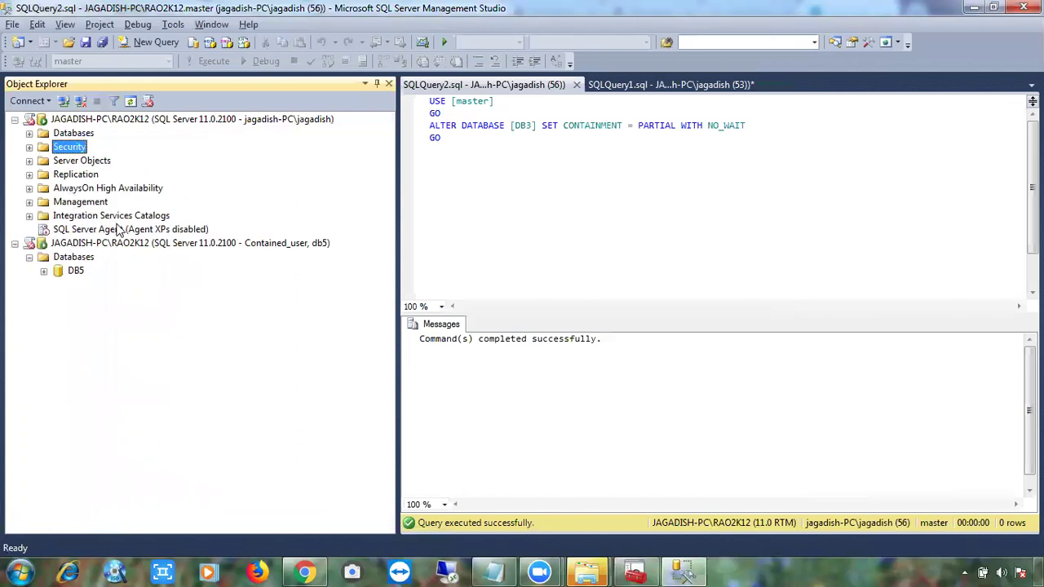
Cancel a new connection after switching it to Windows Authentication, then expand the server's Security folder.
{"action": "left_click", "coordinate": [65, 101]}
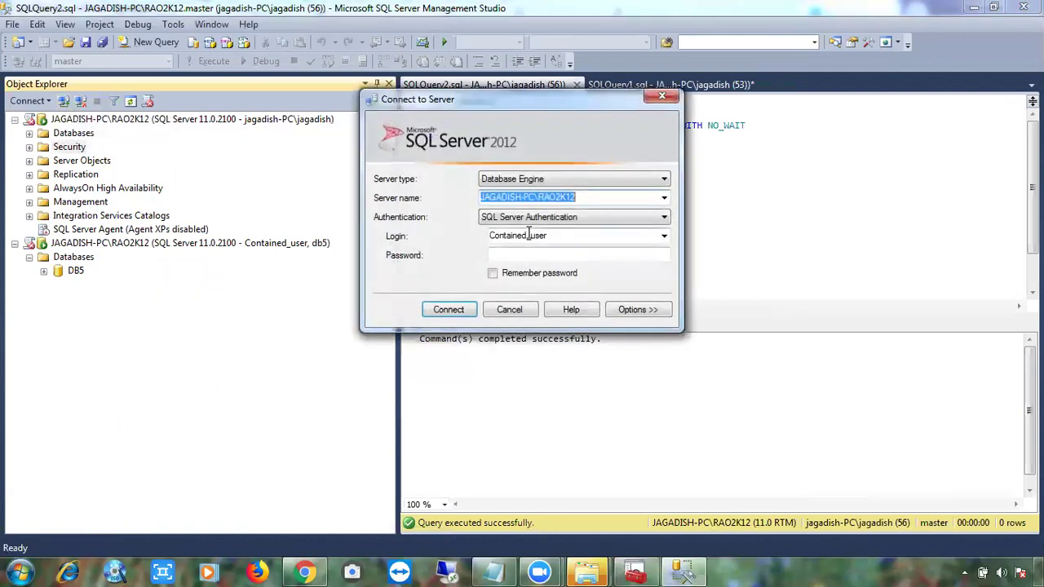
{"action": "double_click", "coordinate": [504, 235]}
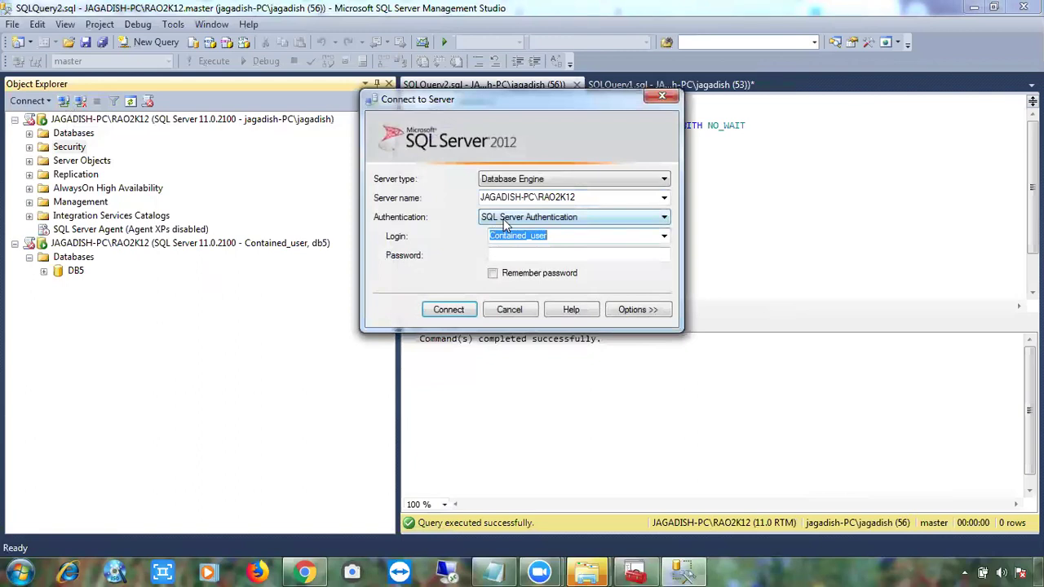
{"action": "left_click", "coordinate": [505, 221]}
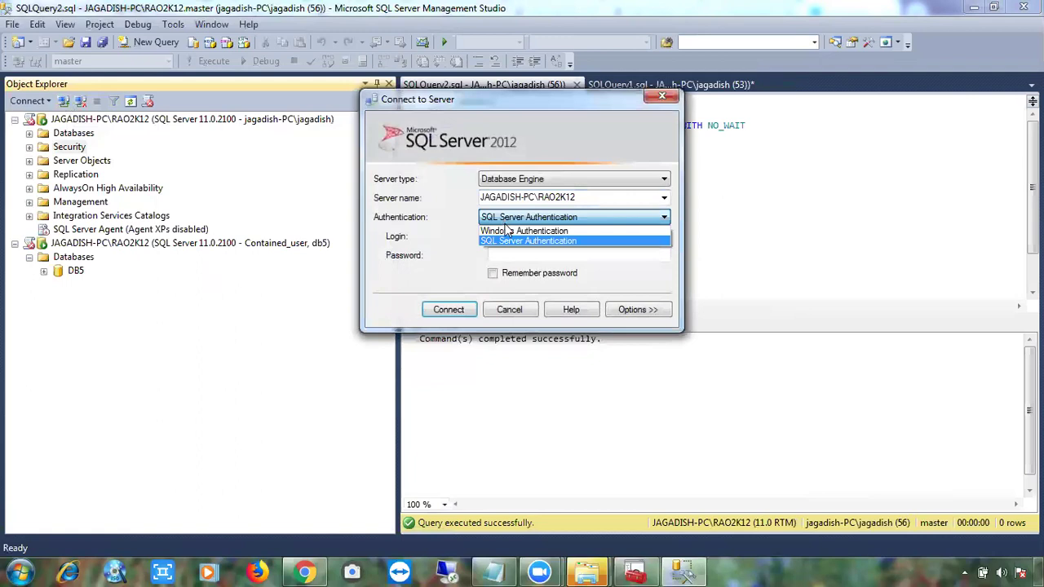
{"action": "left_click", "coordinate": [508, 233]}
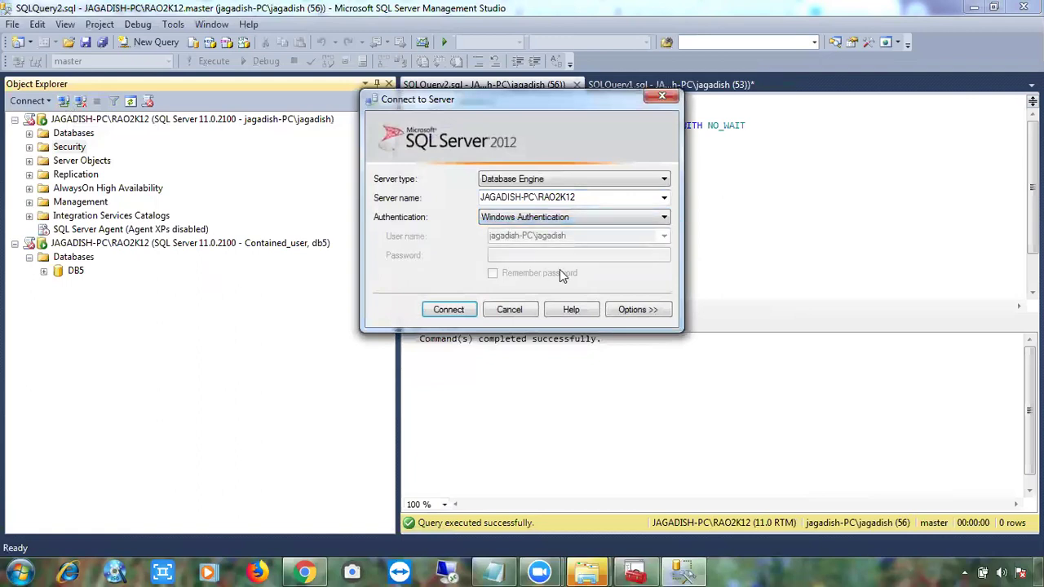
{"action": "left_click", "coordinate": [513, 309]}
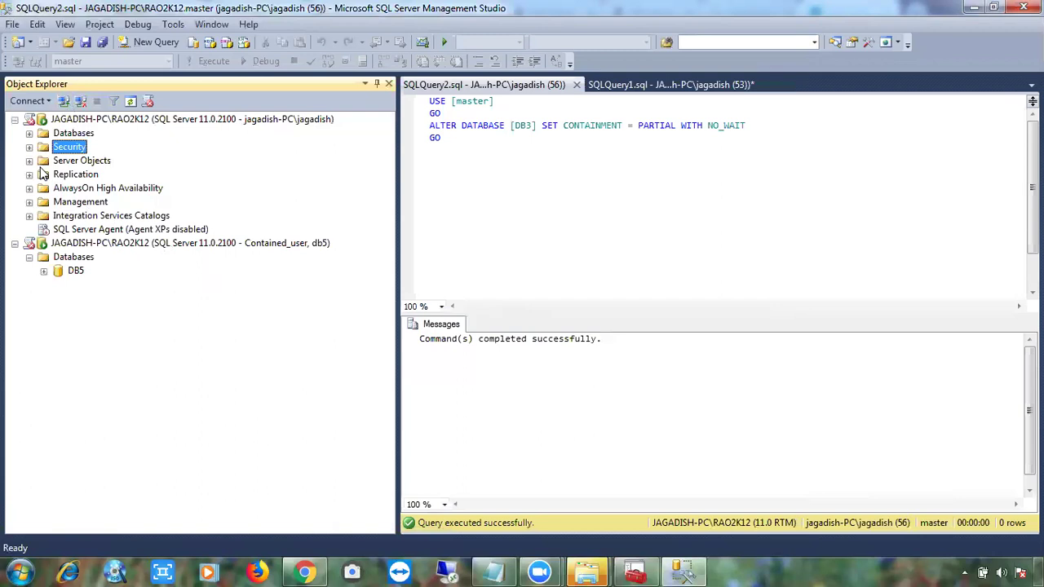
{"action": "left_click", "coordinate": [28, 147]}
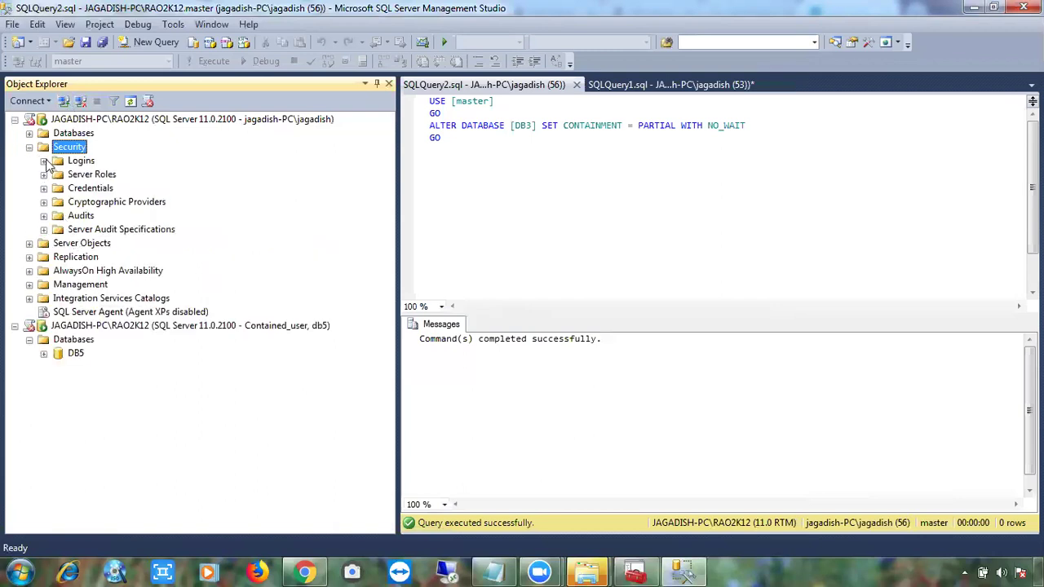